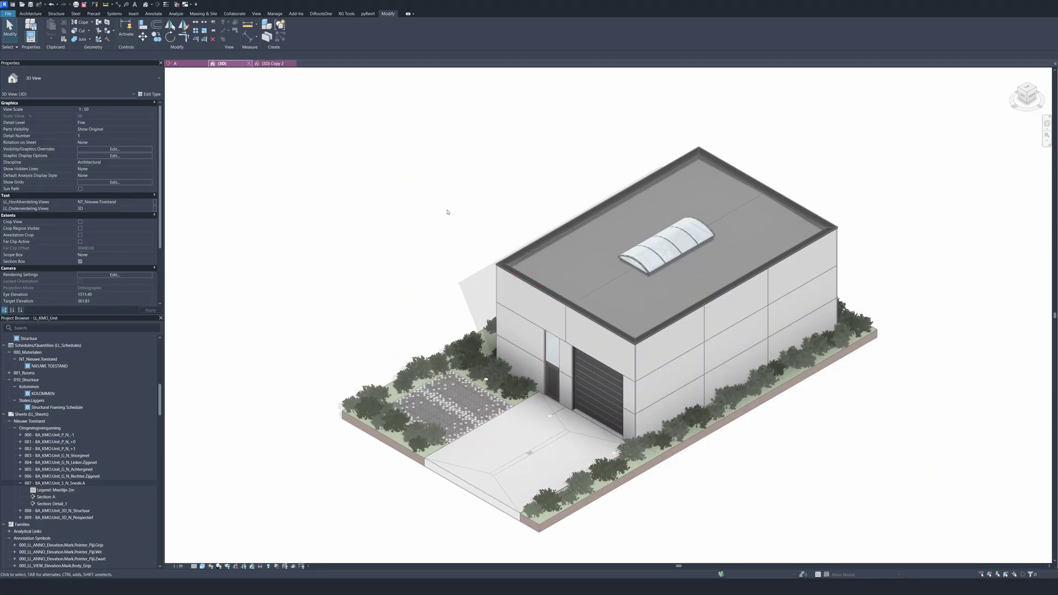
Step: Review the cut-away (3D) Copy 2 view, then switch to the Section A view
click(273, 63)
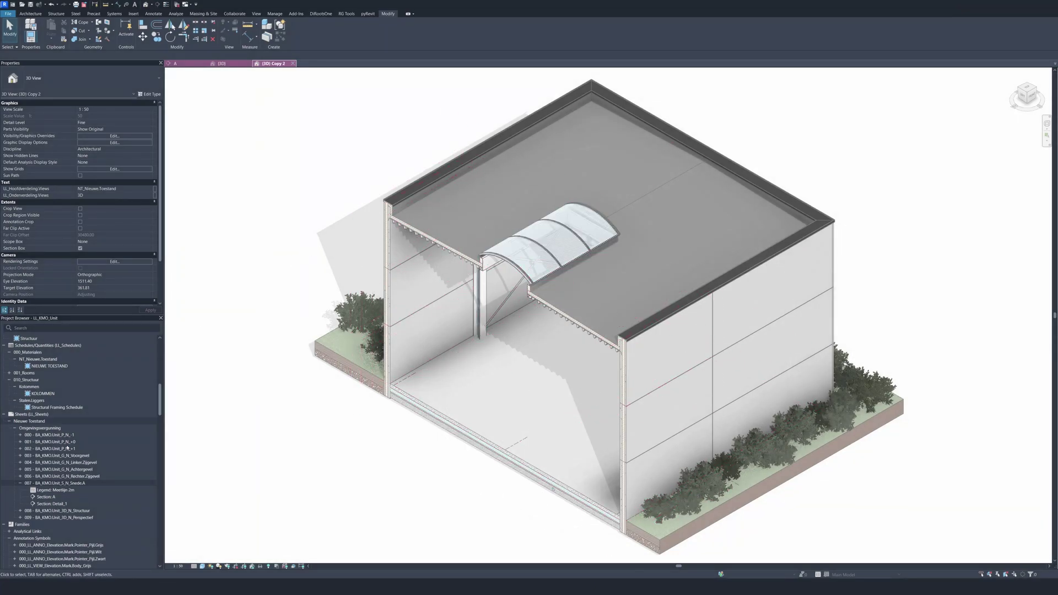
click(190, 64)
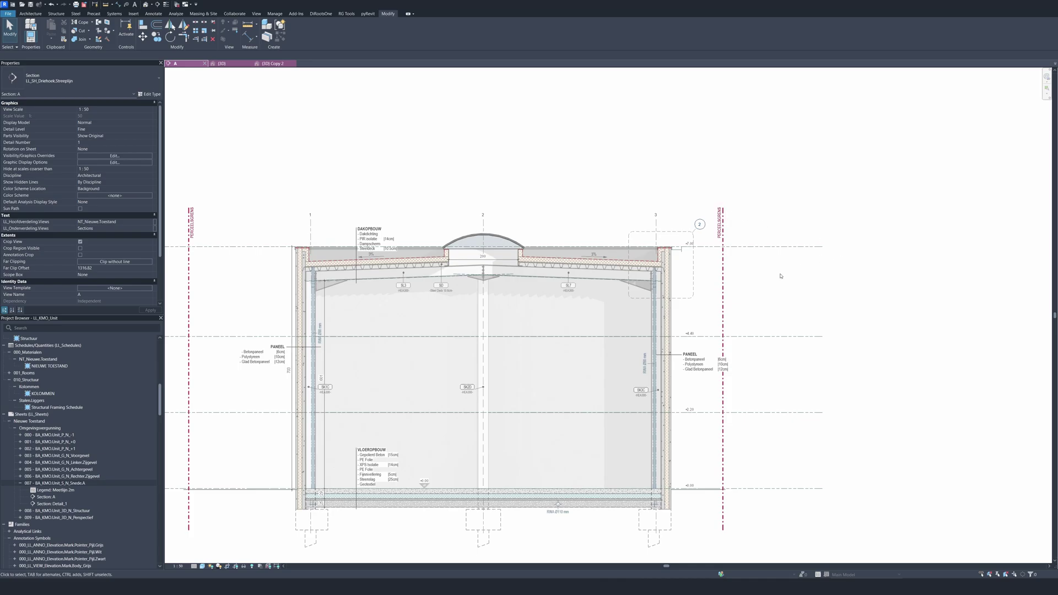
Step: Open sheet 007 and zoom around its roof-edge detail viewport
double_click(92, 484)
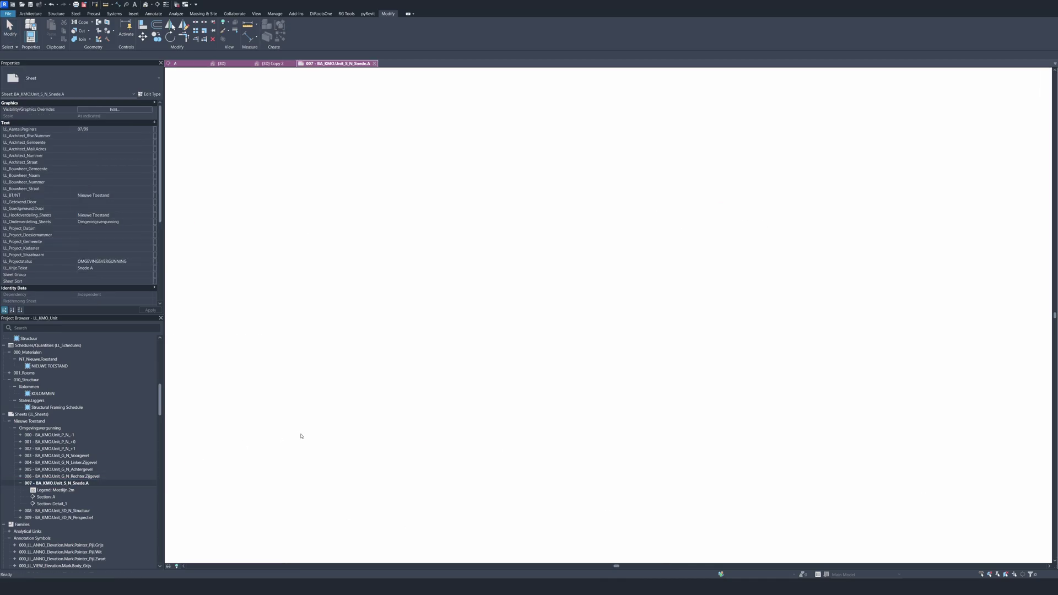
scroll(286, 430, down, 1)
scroll(585, 255, up, 4)
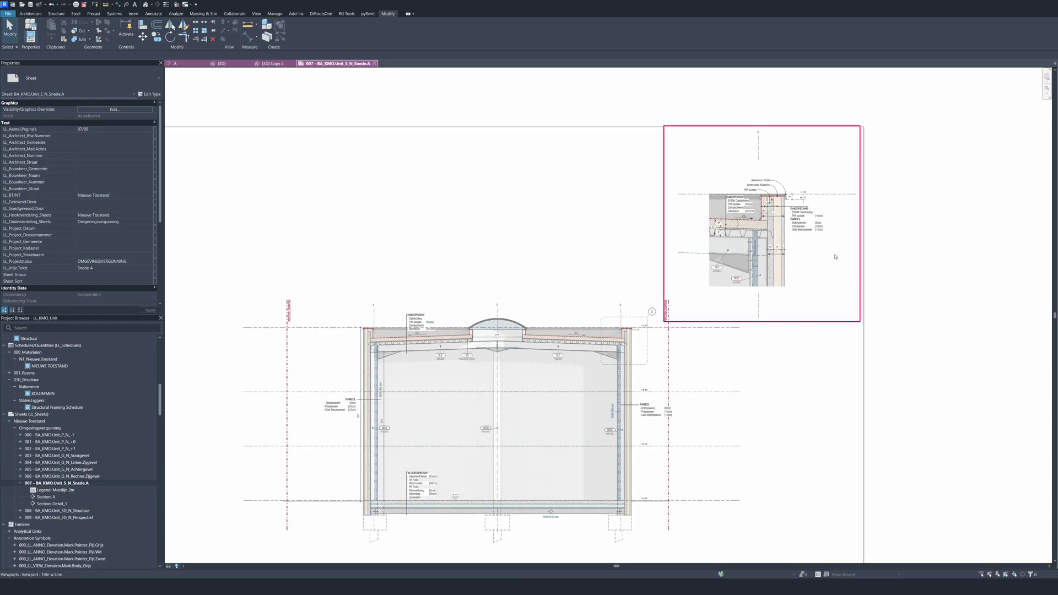
scroll(821, 270, up, 3)
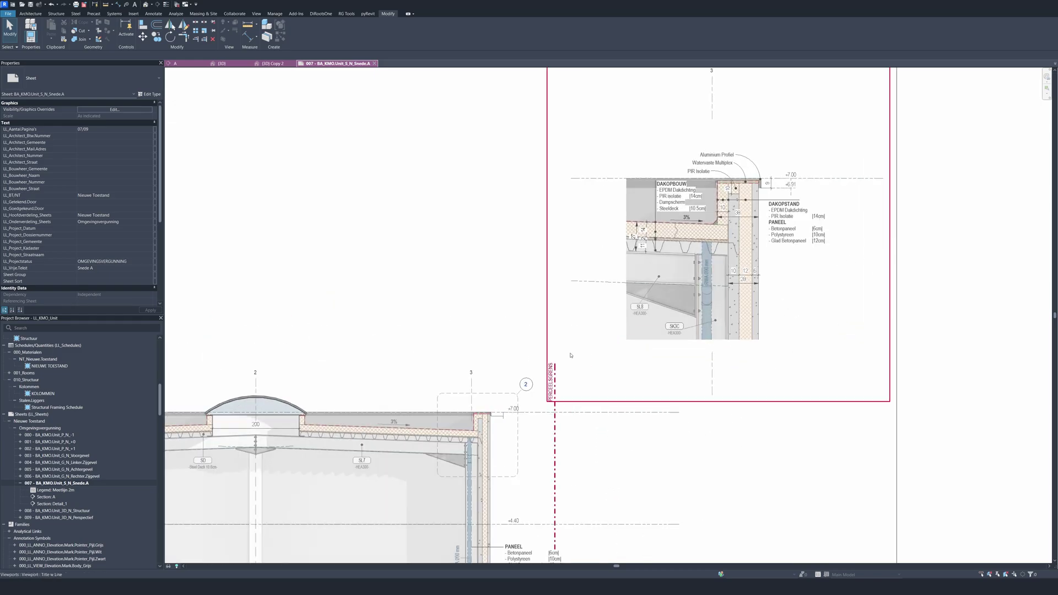
scroll(485, 297, down, 1)
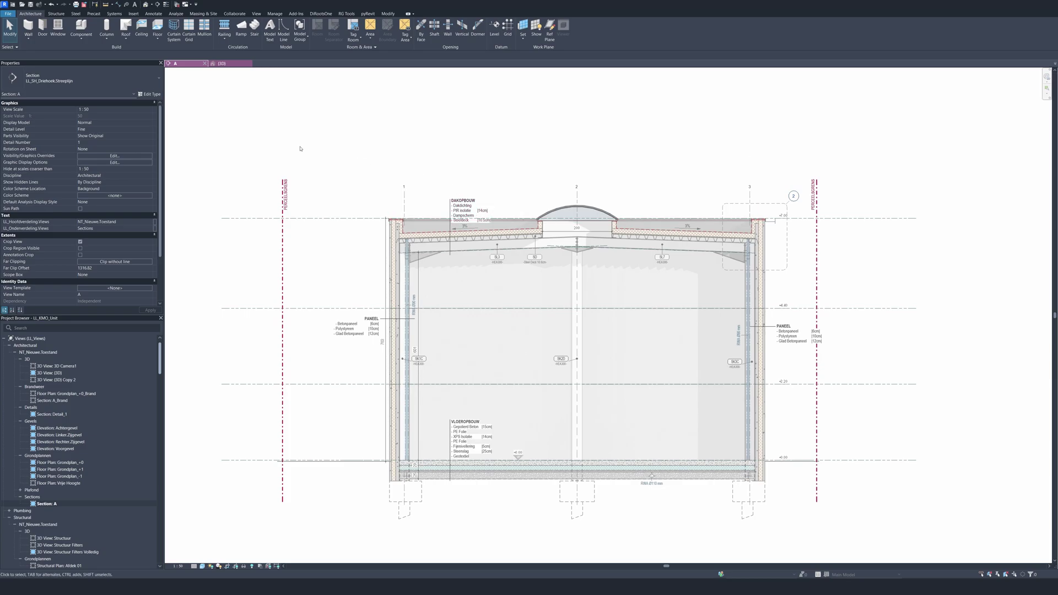
Step: Draw a callout in Section A framing the left roof edge
click(255, 14)
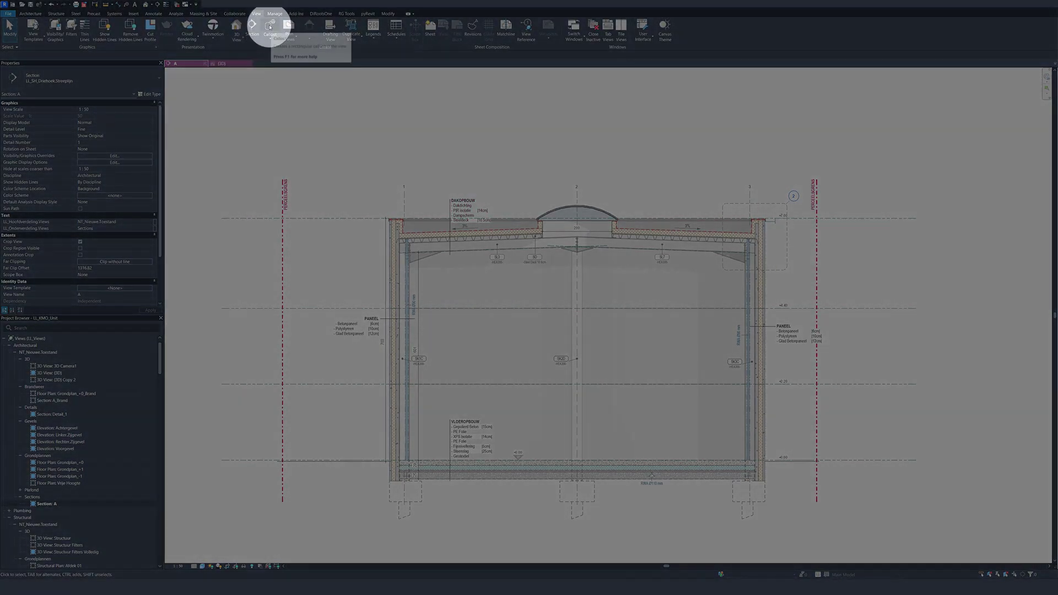
click(269, 26)
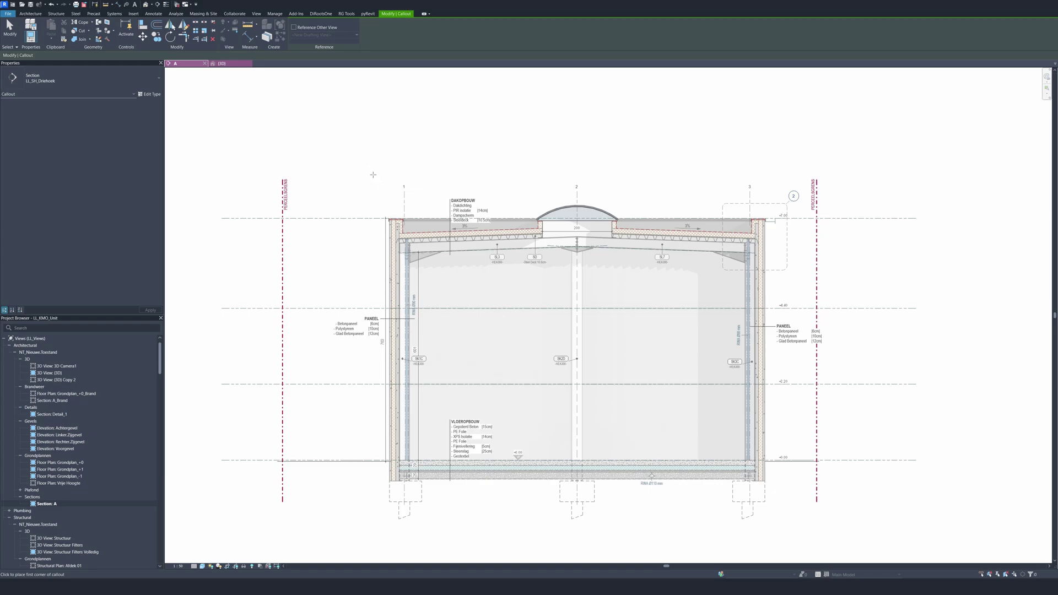
click(373, 174)
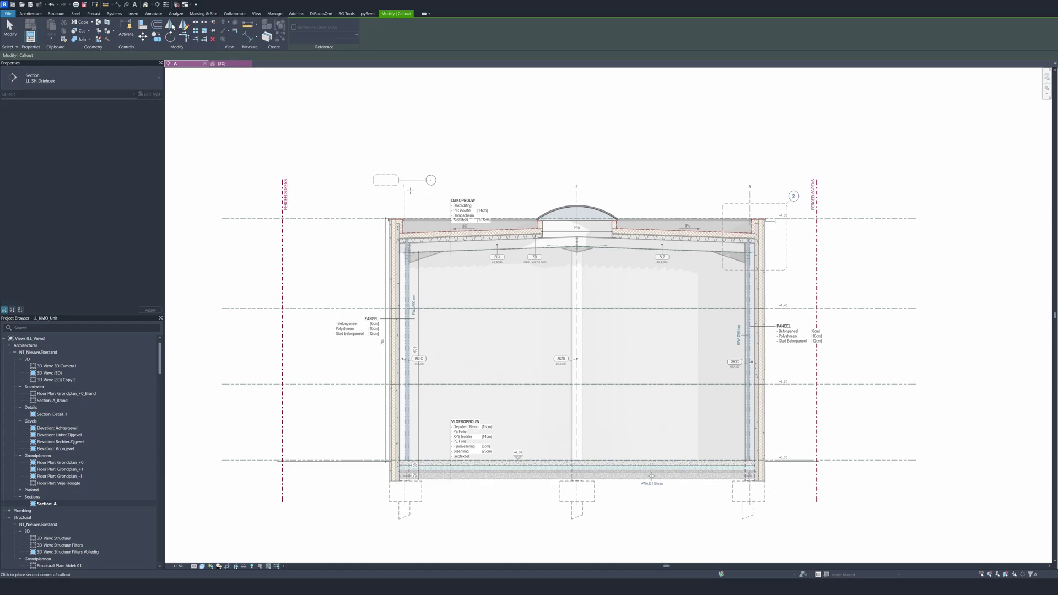
click(455, 279)
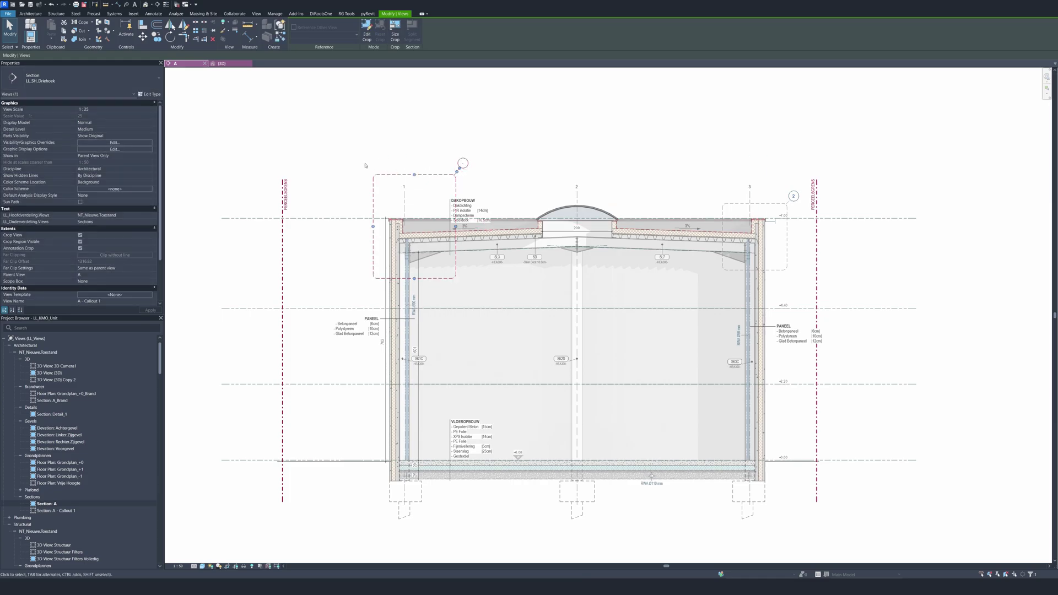
Step: Narrow the callout boundary from the right and top, and move its head left
scroll(365, 166, up, 1)
drag(484, 247, 463, 248)
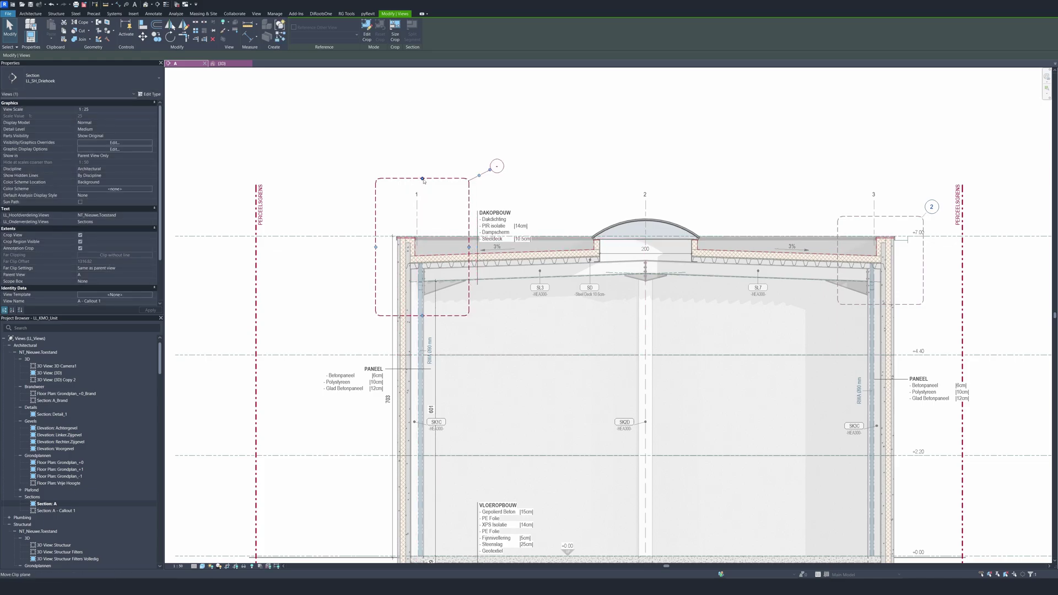
drag(422, 178, 422, 205)
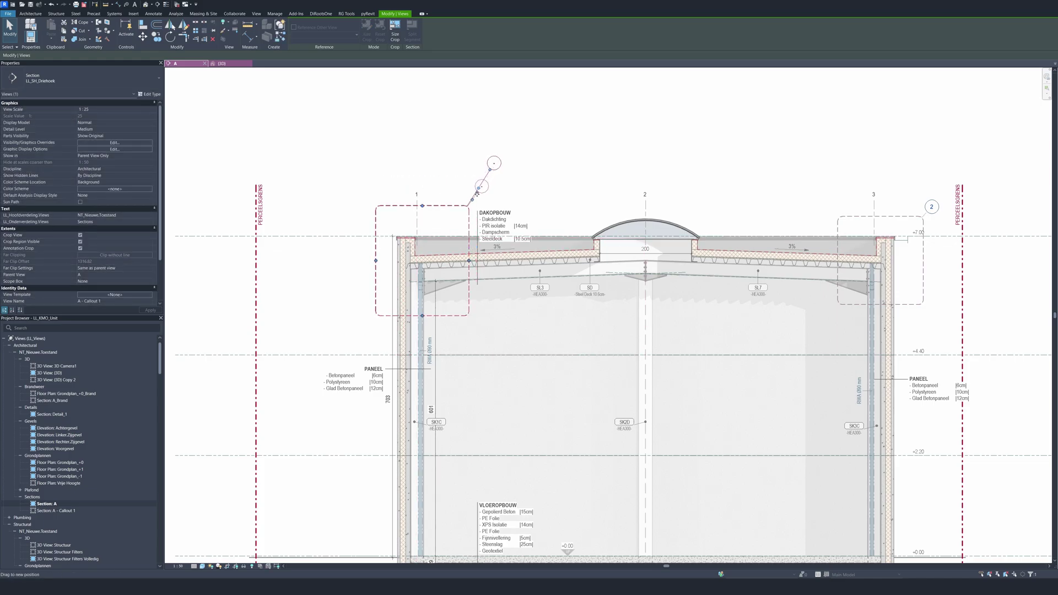
drag(494, 164, 355, 202)
click(462, 169)
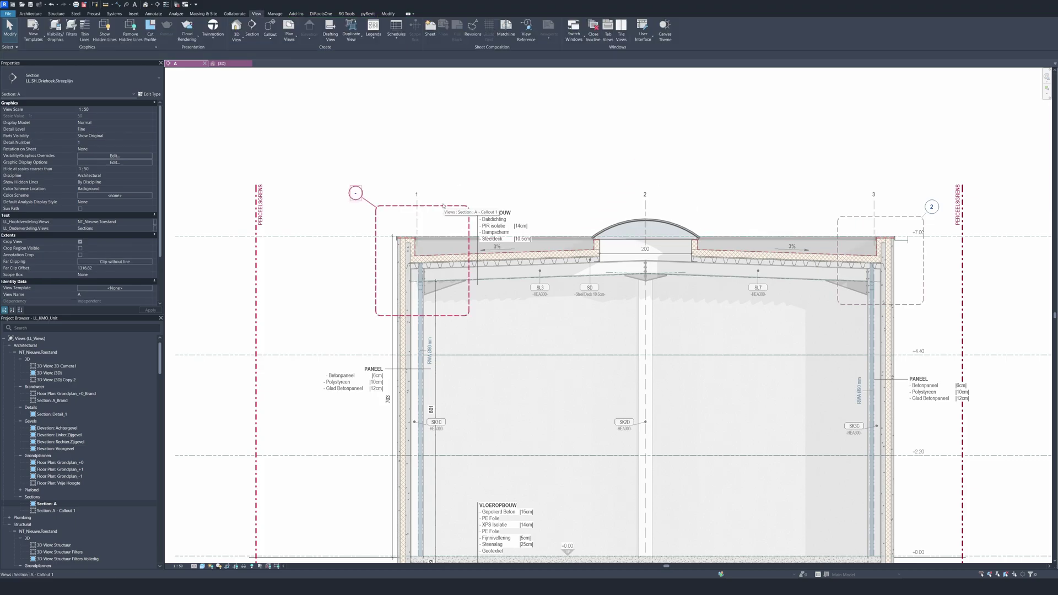
Step: Go to the A - Callout 1 view from the callout boundary's context menu
right_click(443, 206)
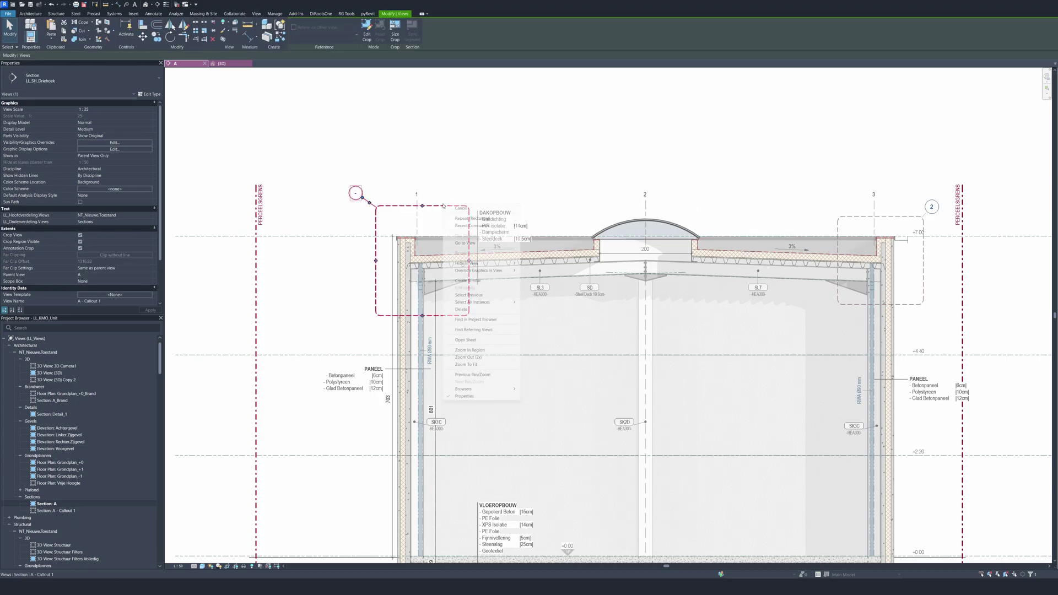
click(479, 244)
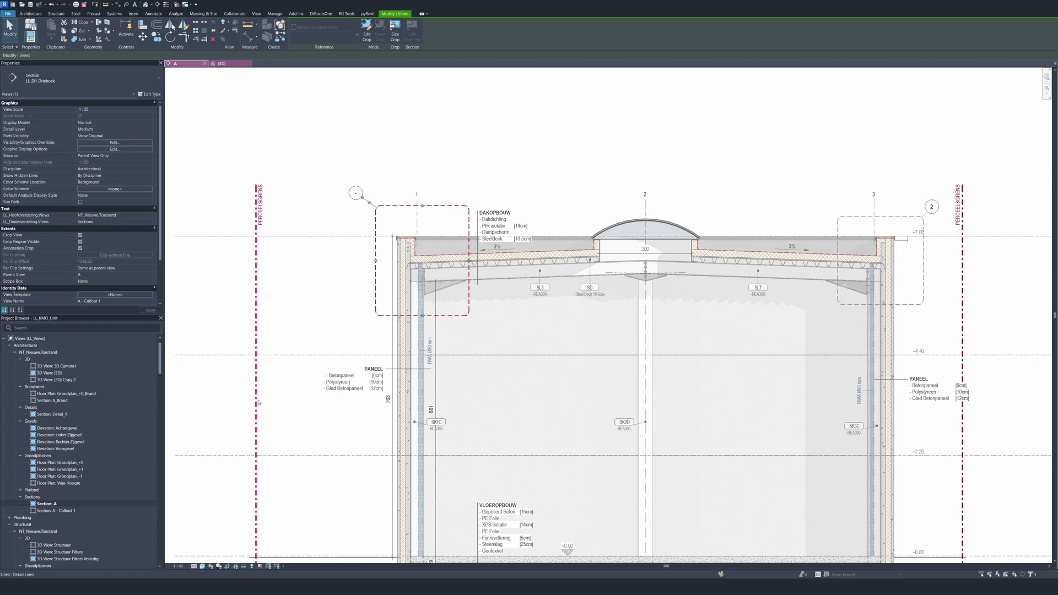
click(457, 206)
right_click(459, 205)
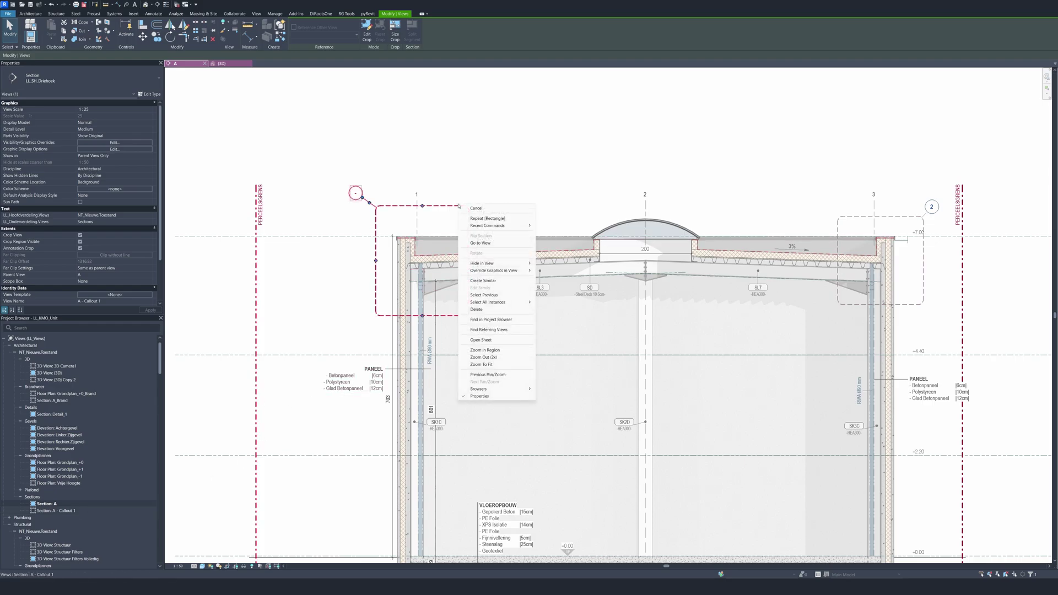
click(487, 247)
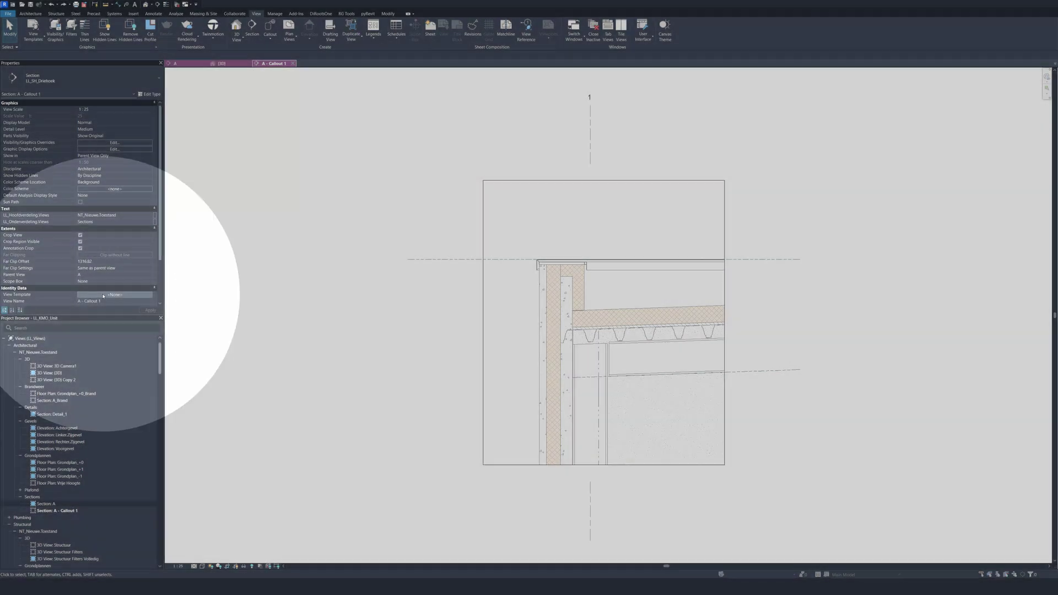
click(103, 296)
click(58, 247)
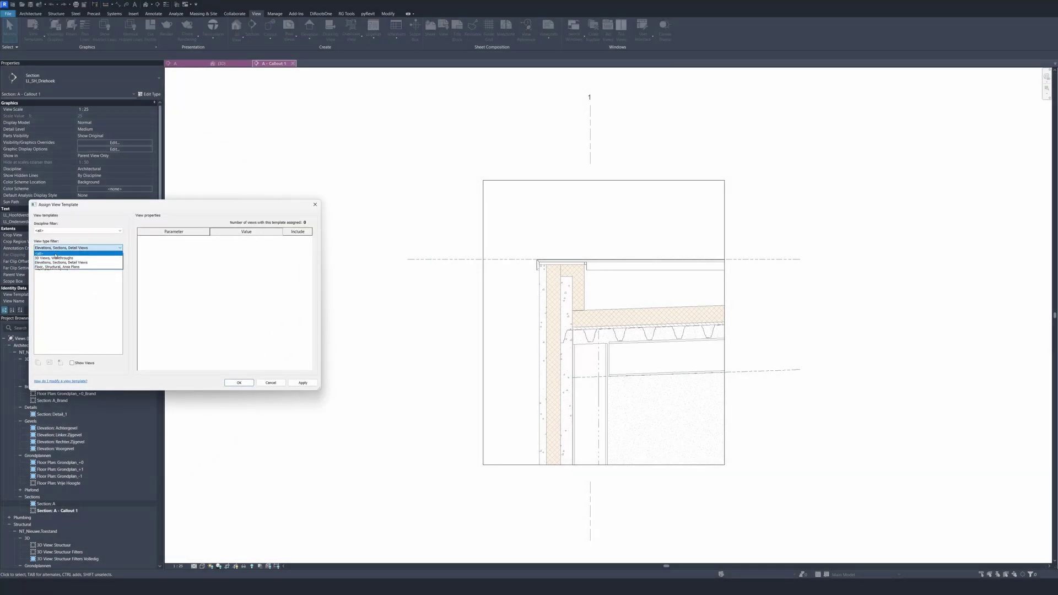
click(55, 254)
click(51, 298)
click(302, 382)
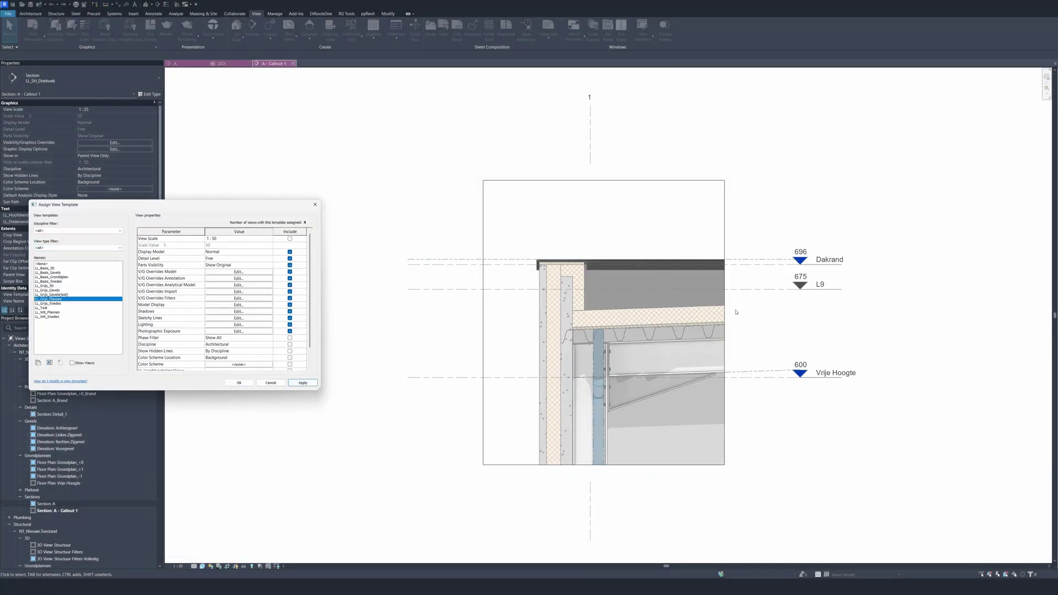
click(270, 382)
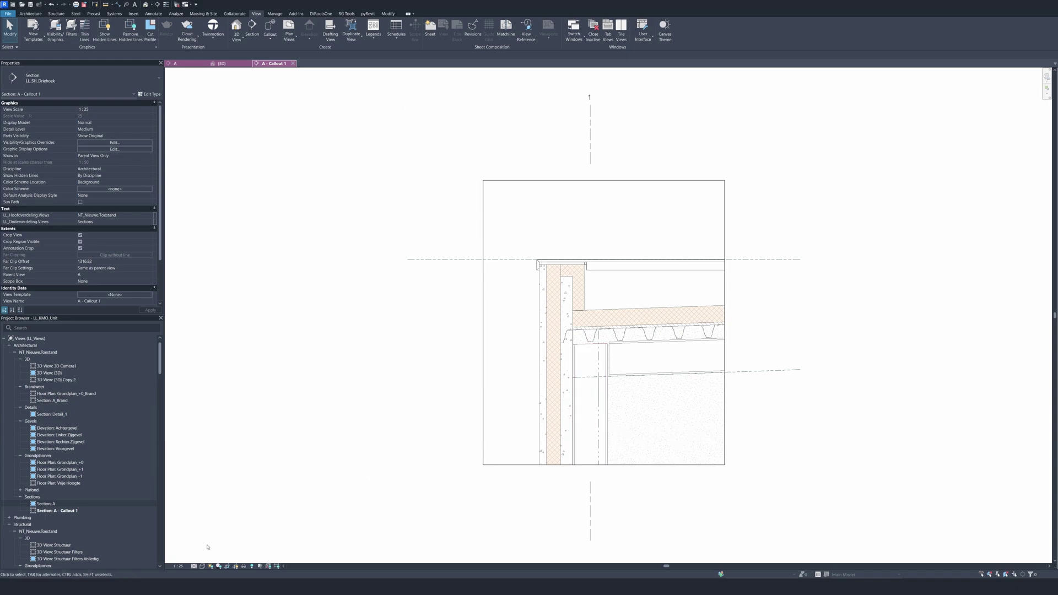
click(194, 567)
Step: In Graphic Display Options, turn on anti-aliased lines plus cast and ambient shadows
click(204, 567)
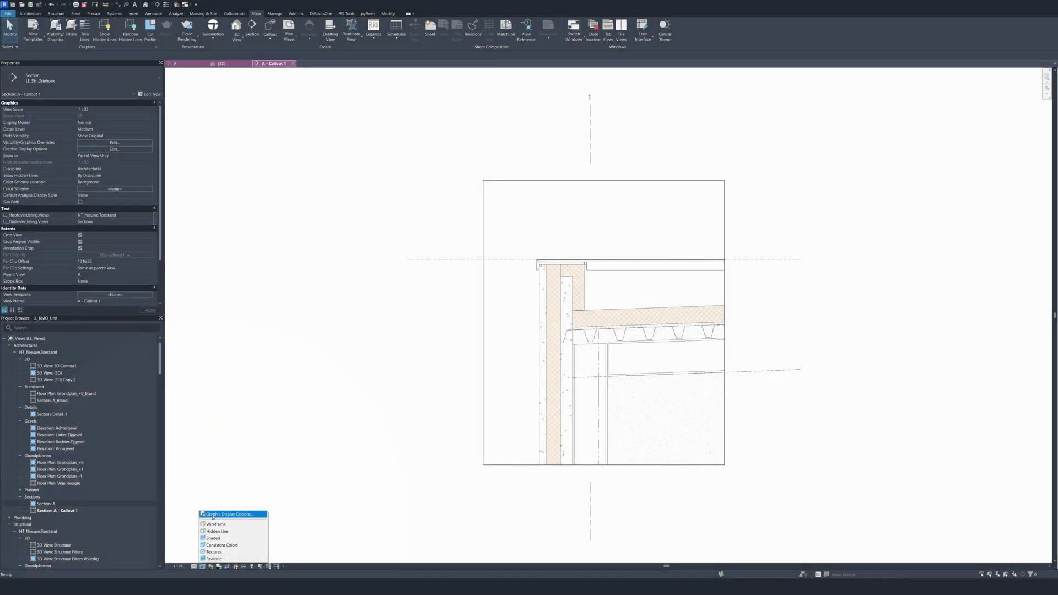
click(213, 515)
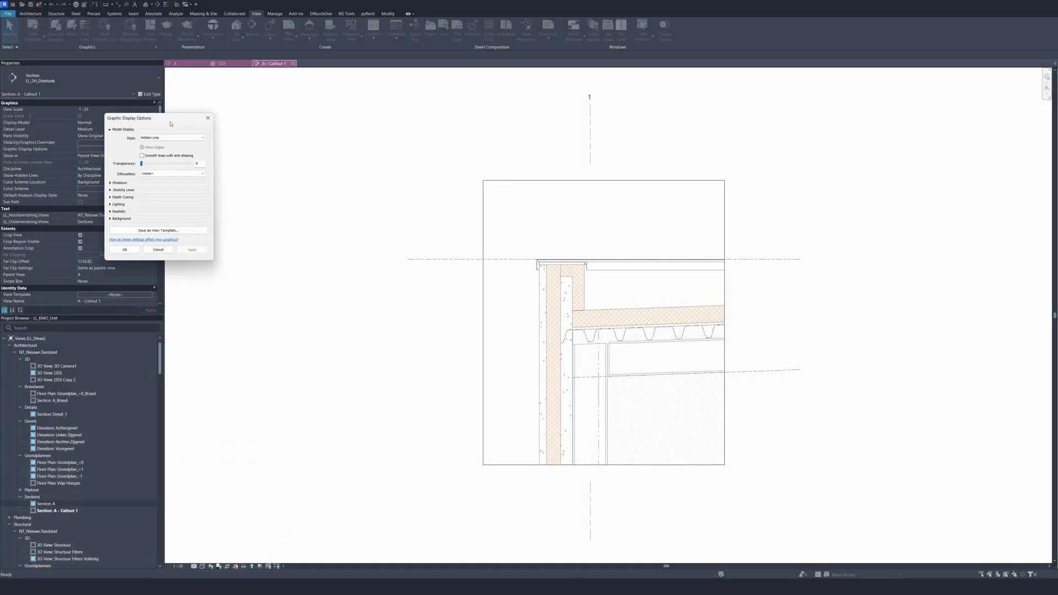
click(346, 295)
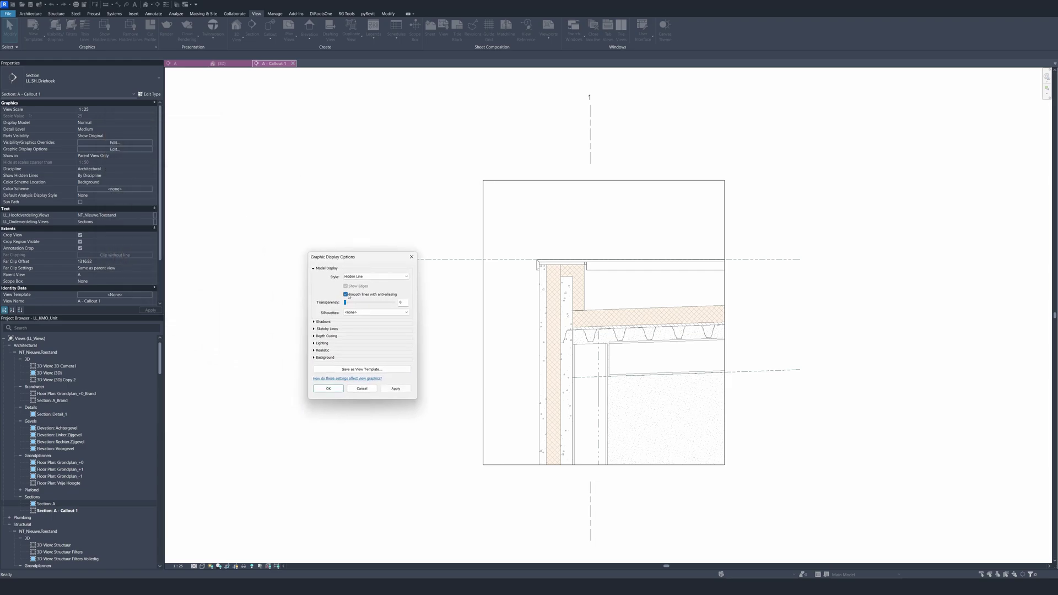
click(395, 388)
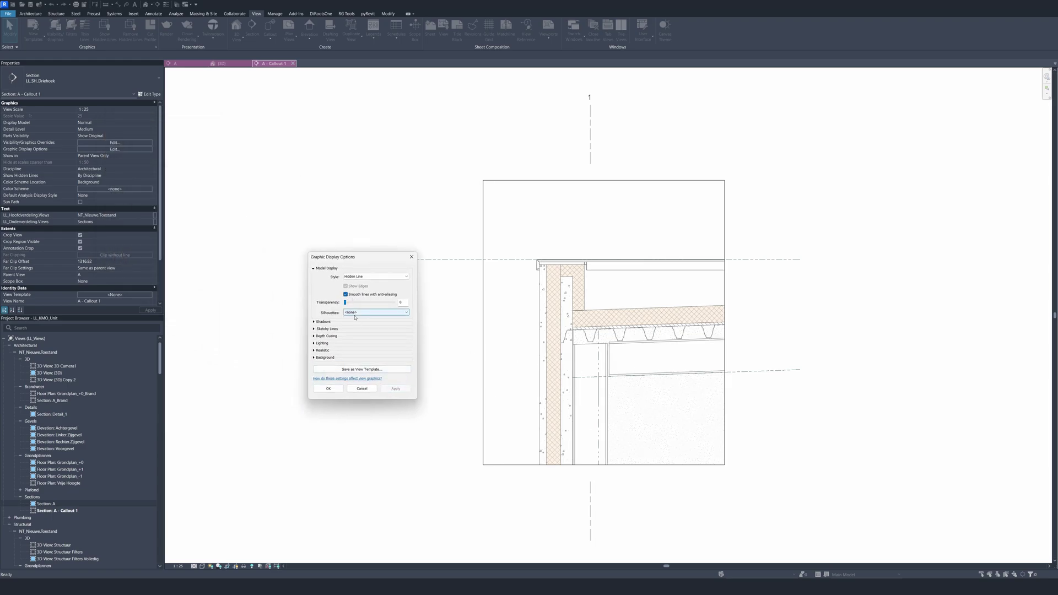
click(319, 325)
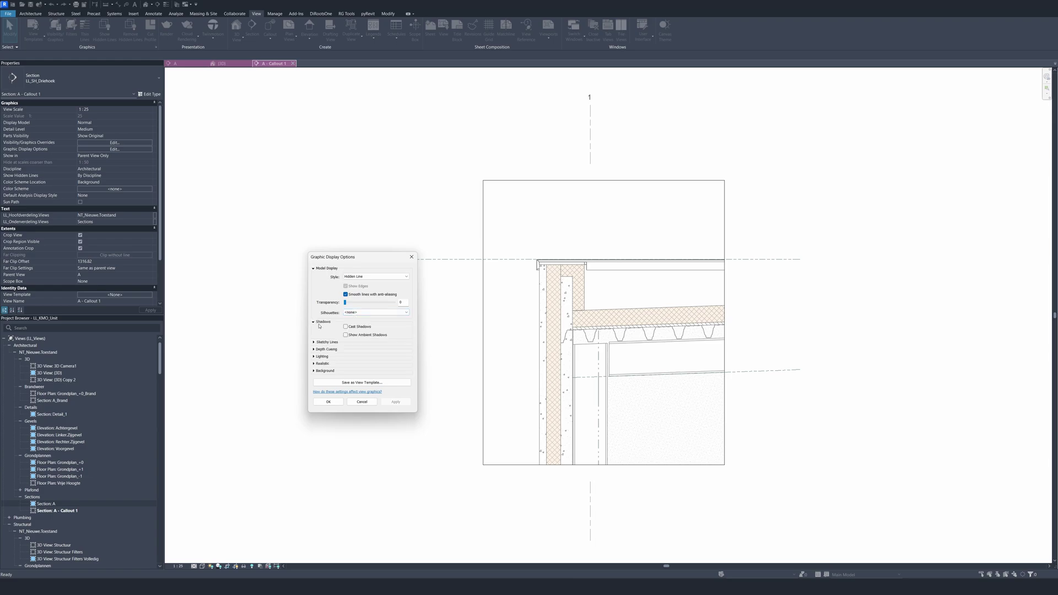
click(346, 327)
click(346, 335)
click(395, 402)
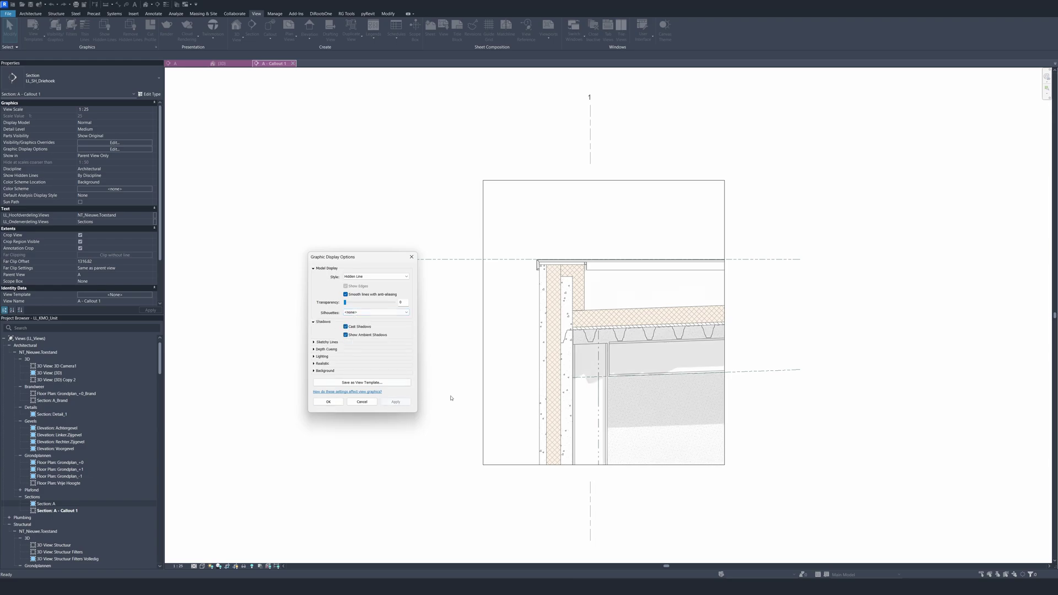
Step: Enable depth cueing and switch the display style to Consistent Colors
click(314, 350)
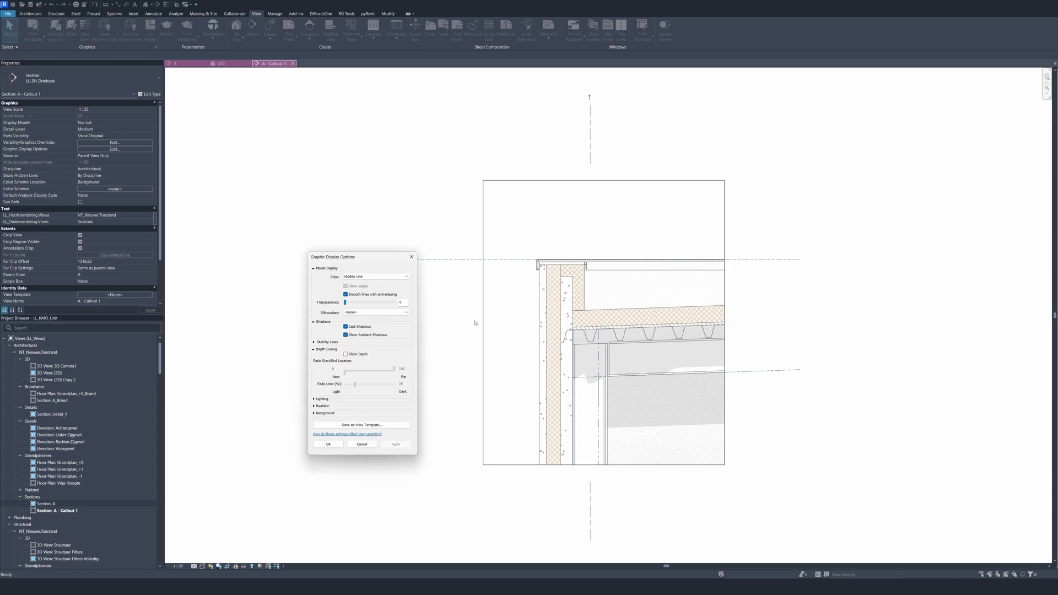
click(345, 354)
click(407, 449)
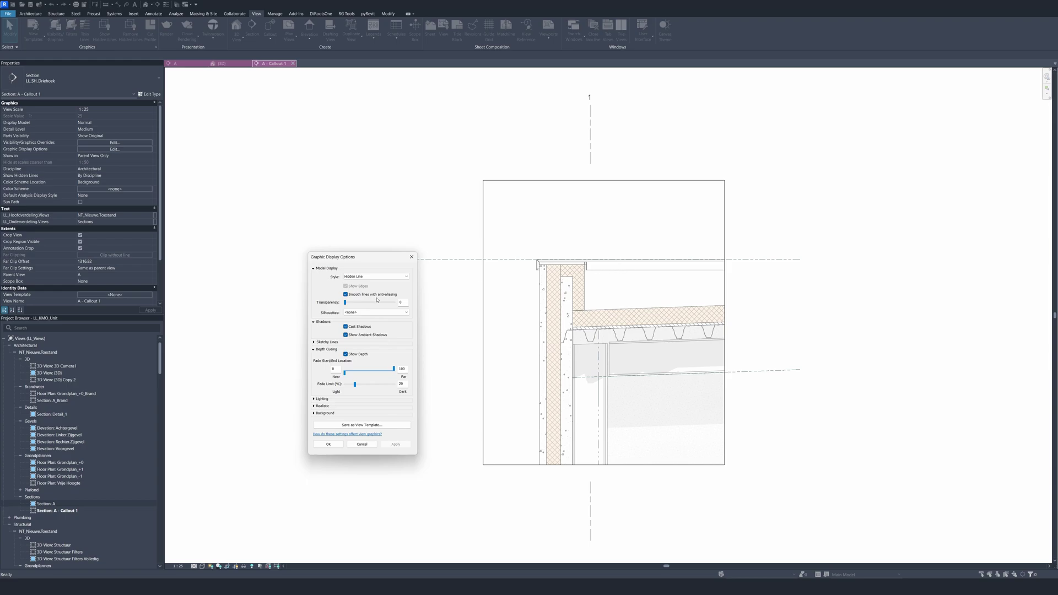
click(377, 276)
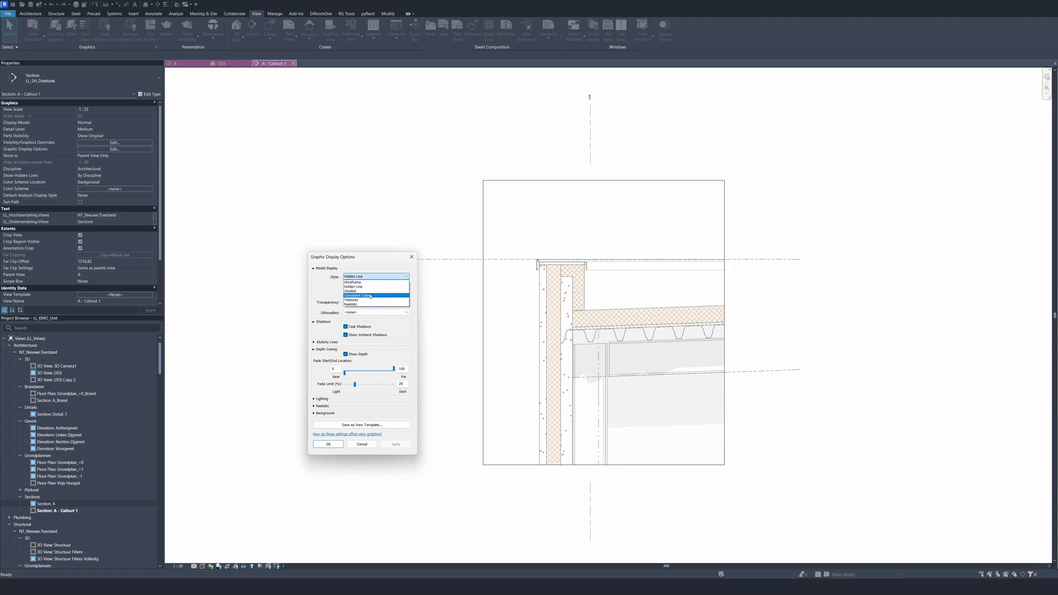
click(370, 296)
click(393, 448)
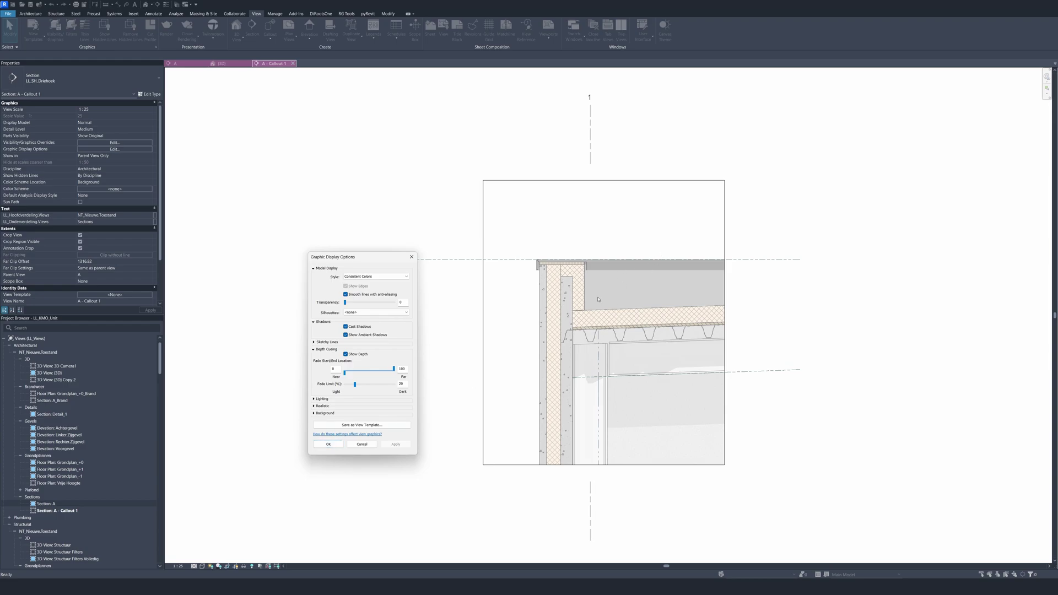
Step: Close the display settings without saving and set the callout to Fine detail level
click(319, 445)
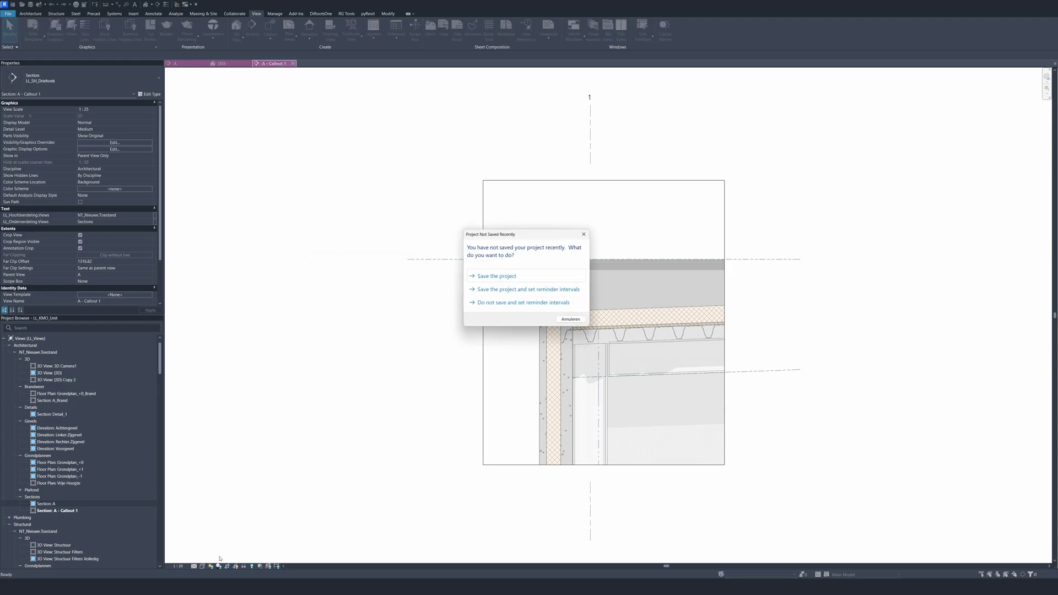
click(579, 323)
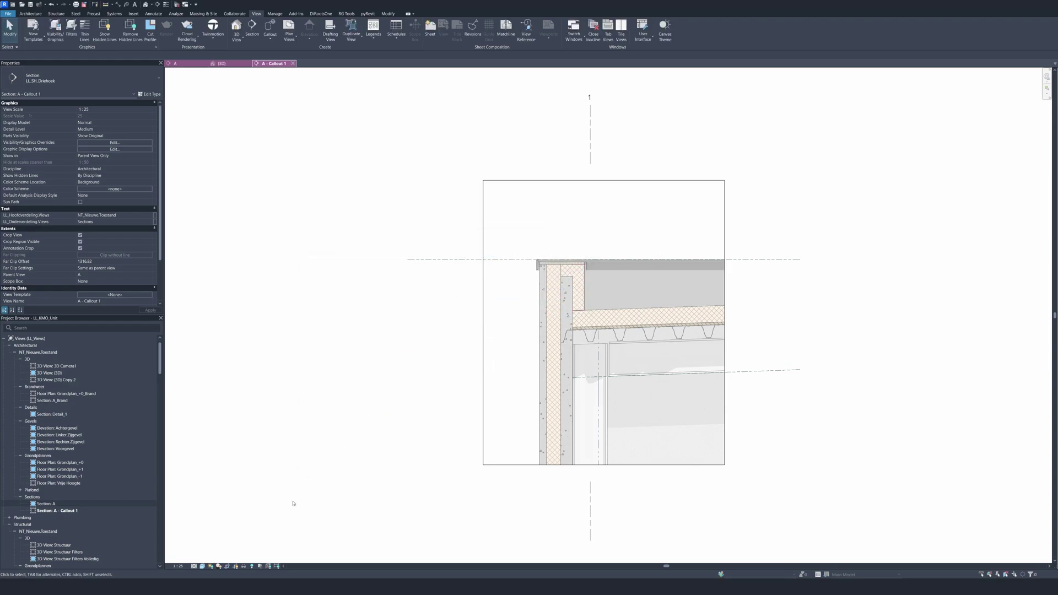
click(194, 566)
click(202, 558)
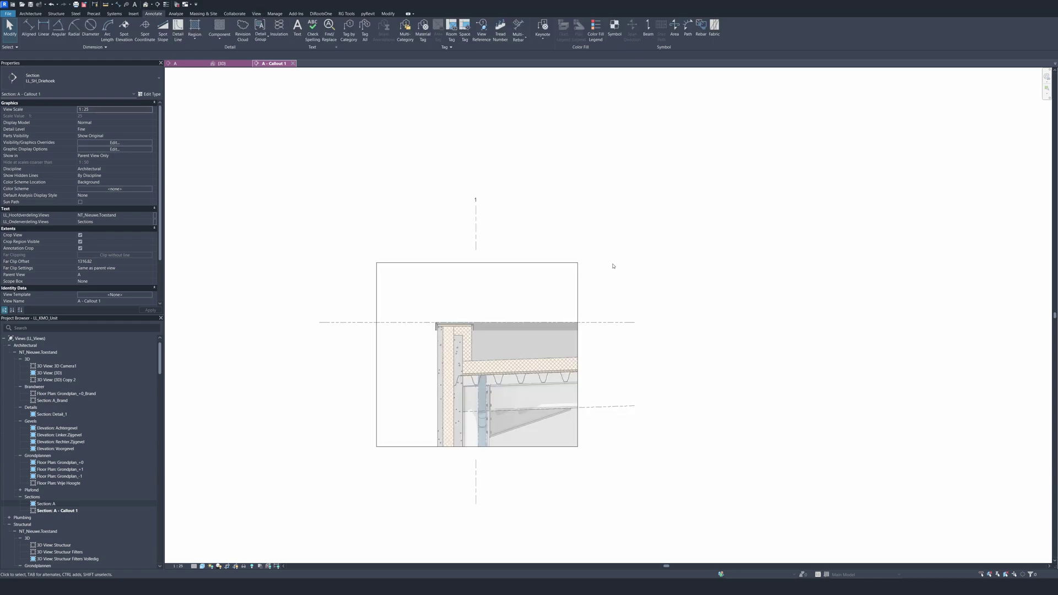
scroll(573, 353, up, 2)
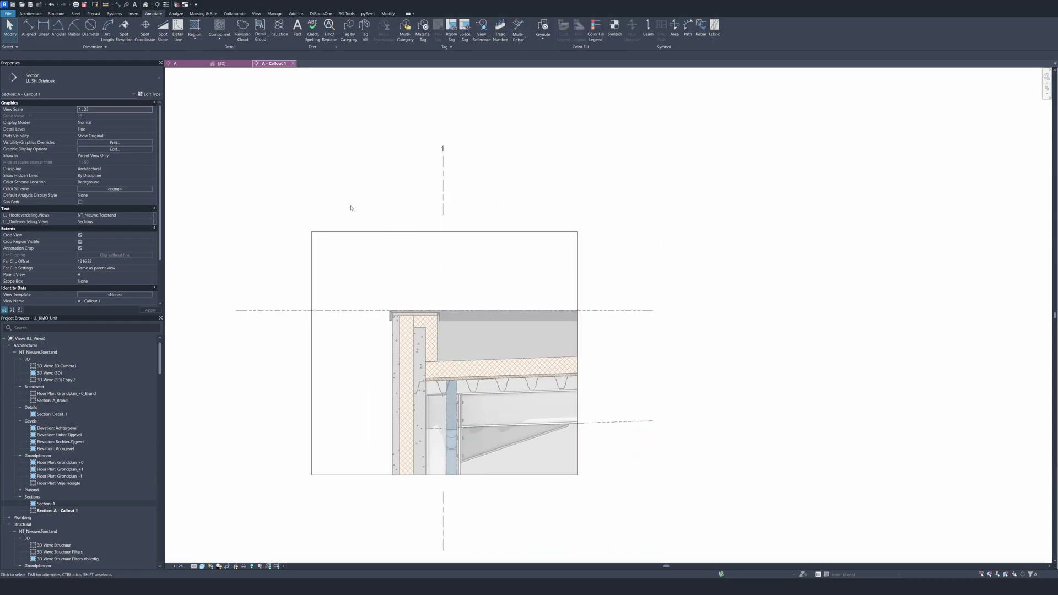
Step: With LL_1.8mm aligned dimensions, dimension the wall layers 6, 12 and 10
key(d)
key(i)
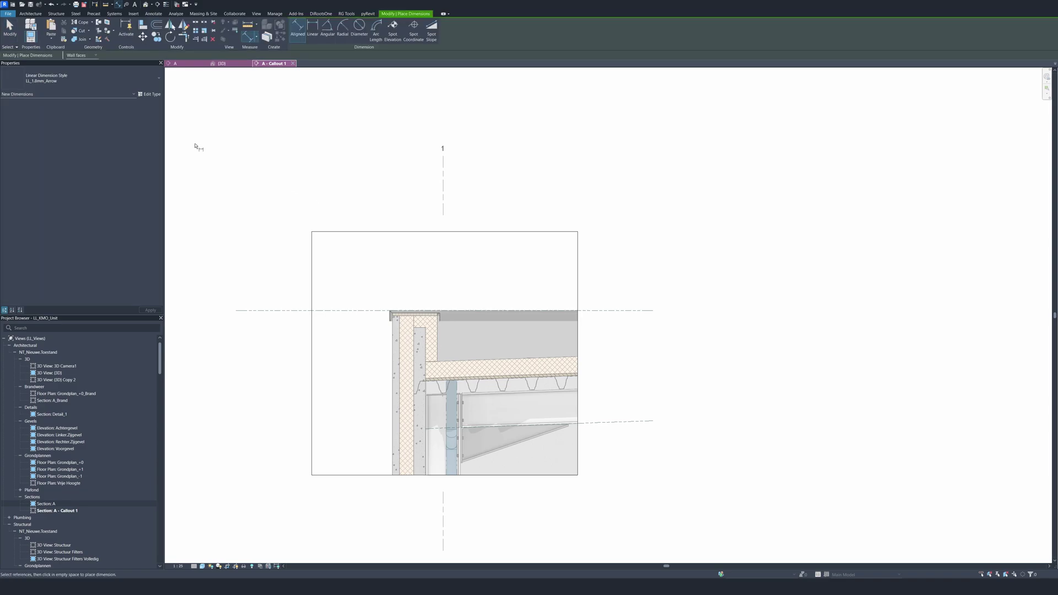
click(83, 77)
click(55, 121)
scroll(386, 367, up, 3)
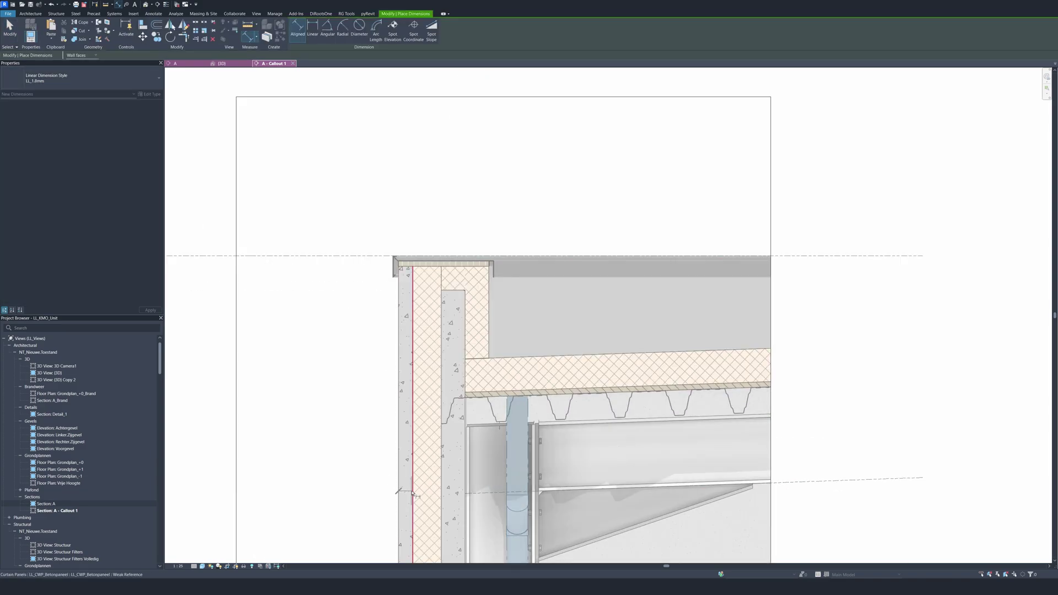
click(413, 493)
click(441, 497)
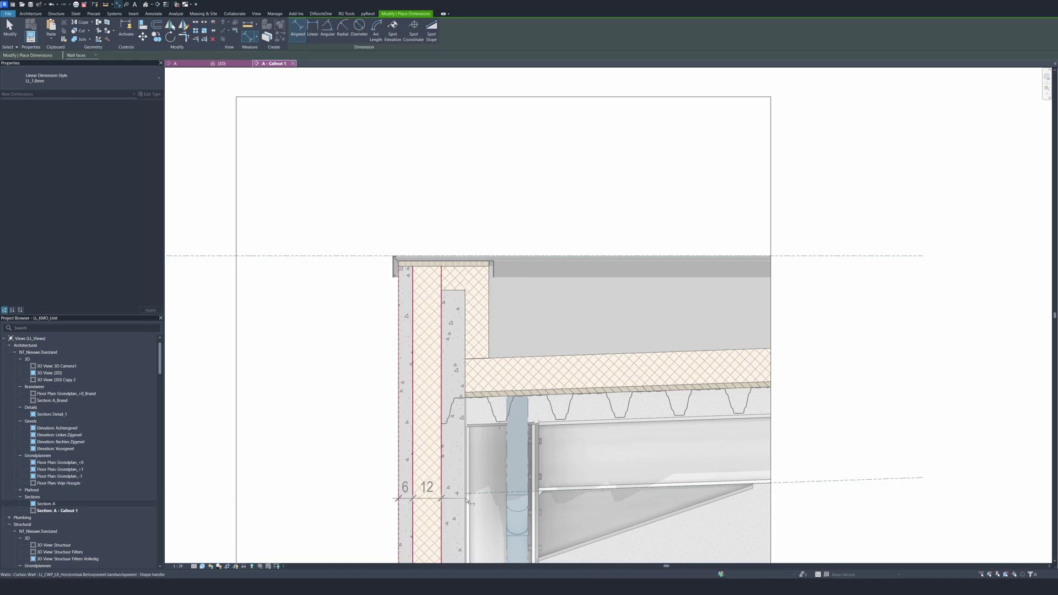
scroll(468, 500, up, 3)
click(466, 457)
scroll(416, 459, down, 6)
scroll(419, 443, up, 3)
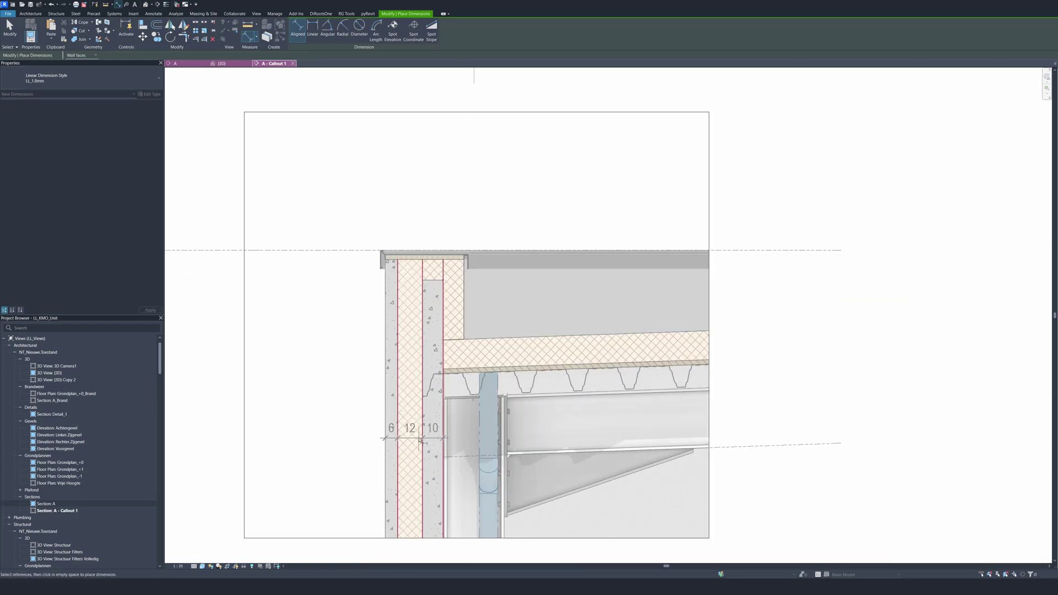
click(420, 439)
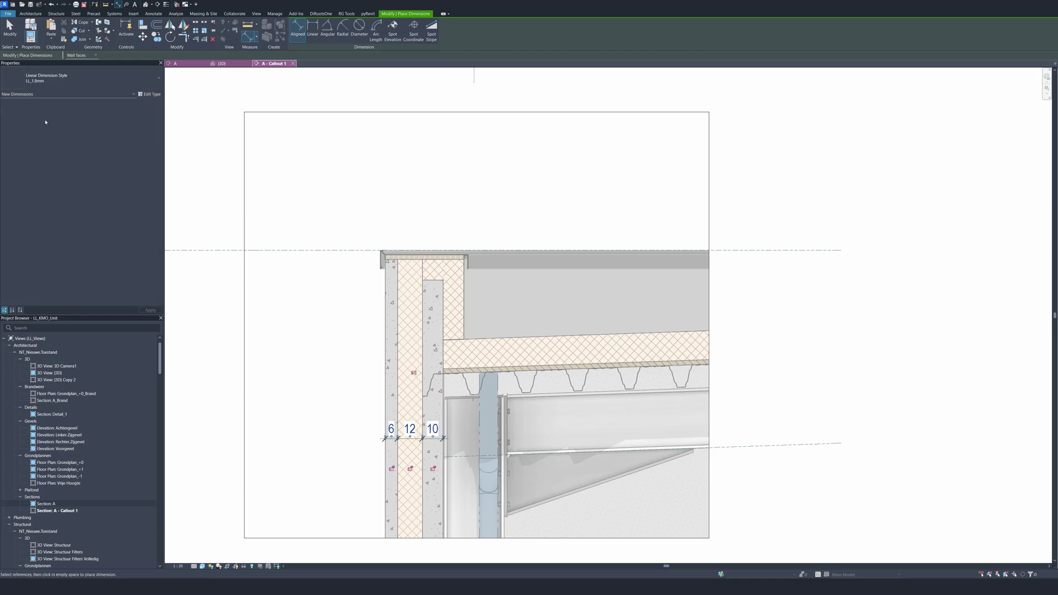
Step: Add the overall 28 wall dimension using the LL_1.8mm_Arrow style
click(83, 78)
click(67, 129)
scroll(375, 441, up, 1)
click(386, 464)
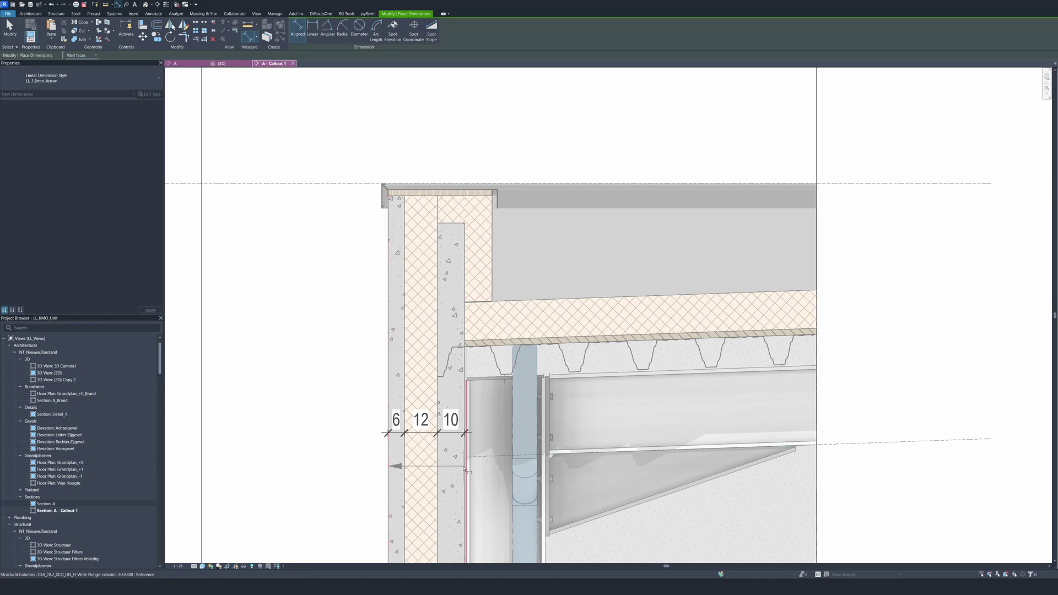
scroll(463, 469, up, 2)
click(465, 457)
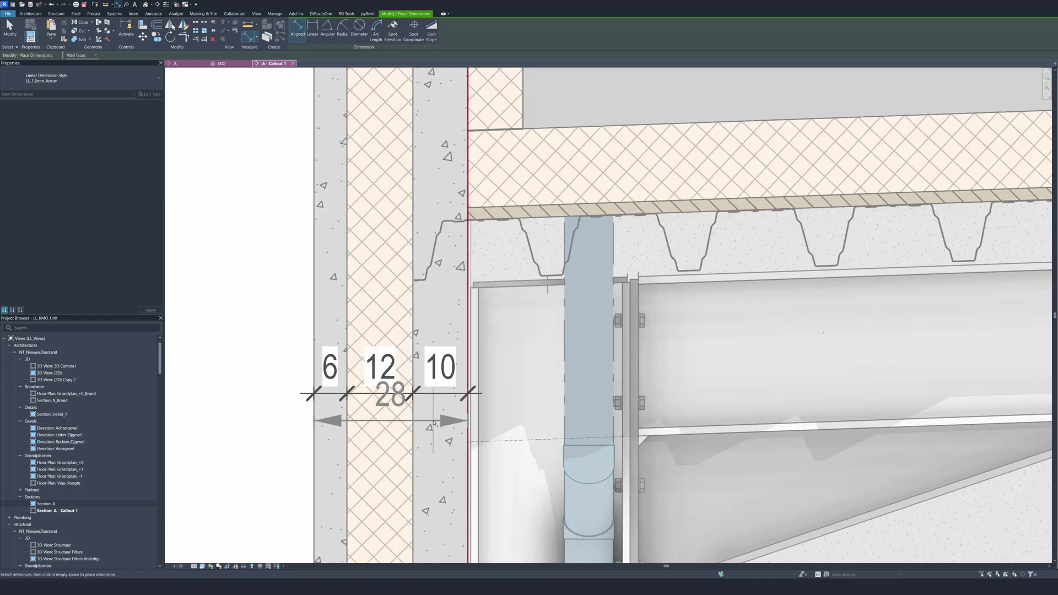
scroll(433, 424, down, 3)
key(Escape)
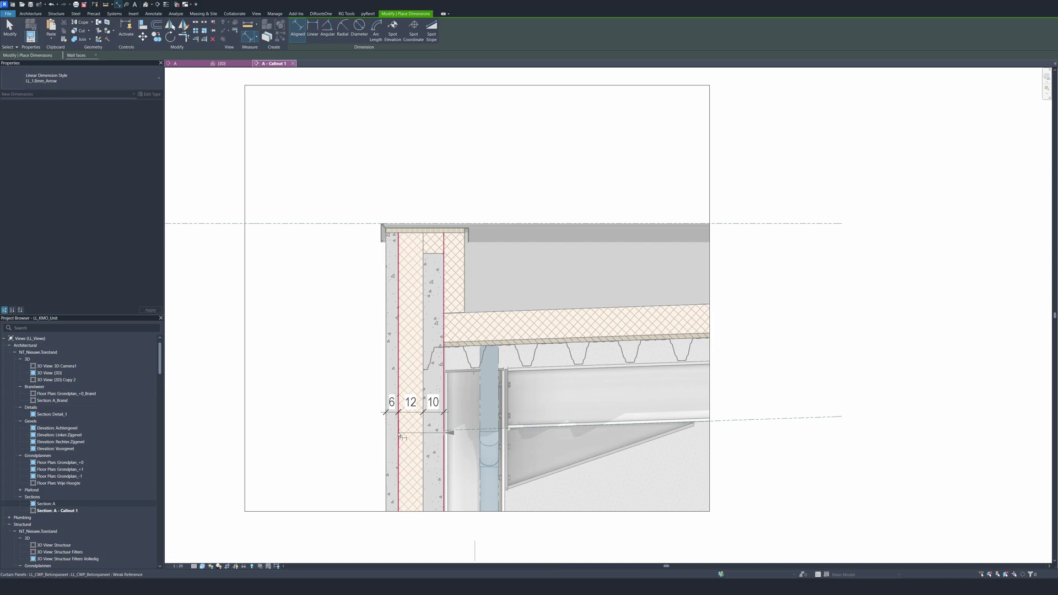
click(443, 433)
click(387, 434)
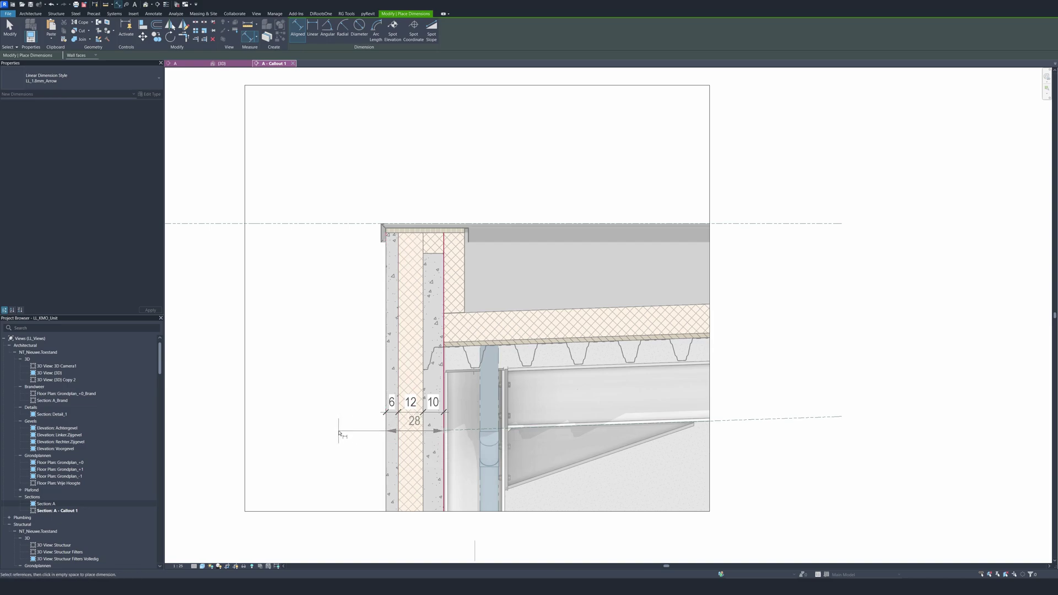
click(342, 431)
Step: Add LL_1.8mm dimensions of 10 across and above the inner layer at the wall top
click(83, 77)
scroll(77, 138, up, 3)
click(49, 110)
scroll(473, 291, up, 2)
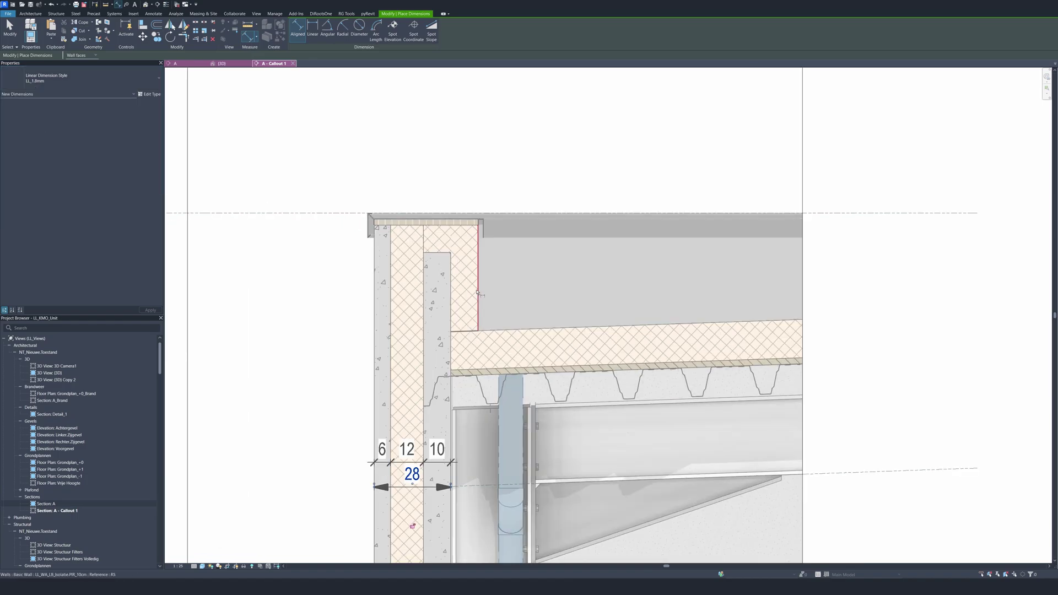
click(476, 292)
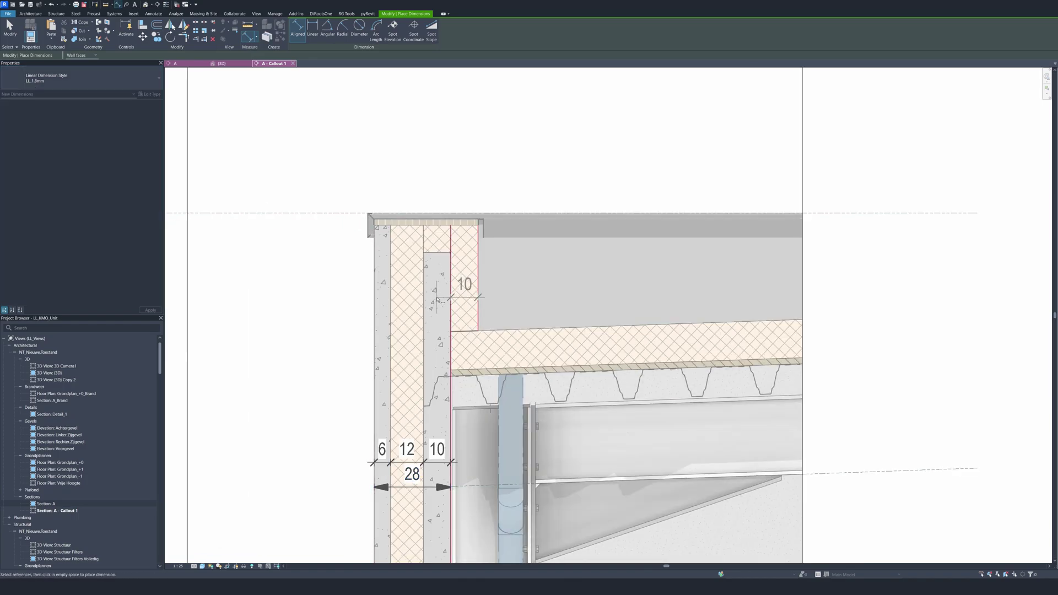
click(446, 298)
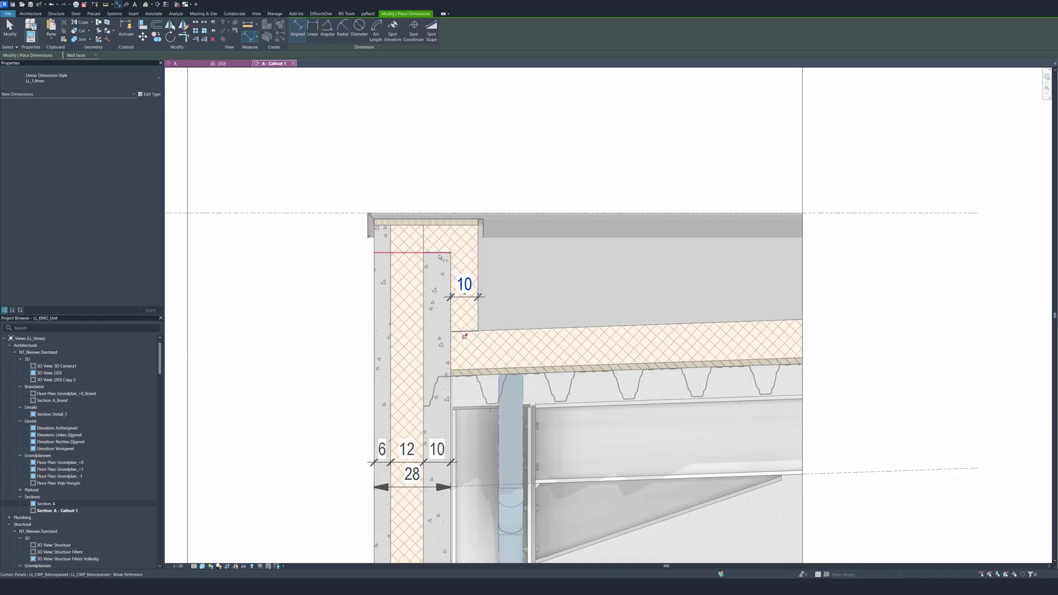
click(439, 253)
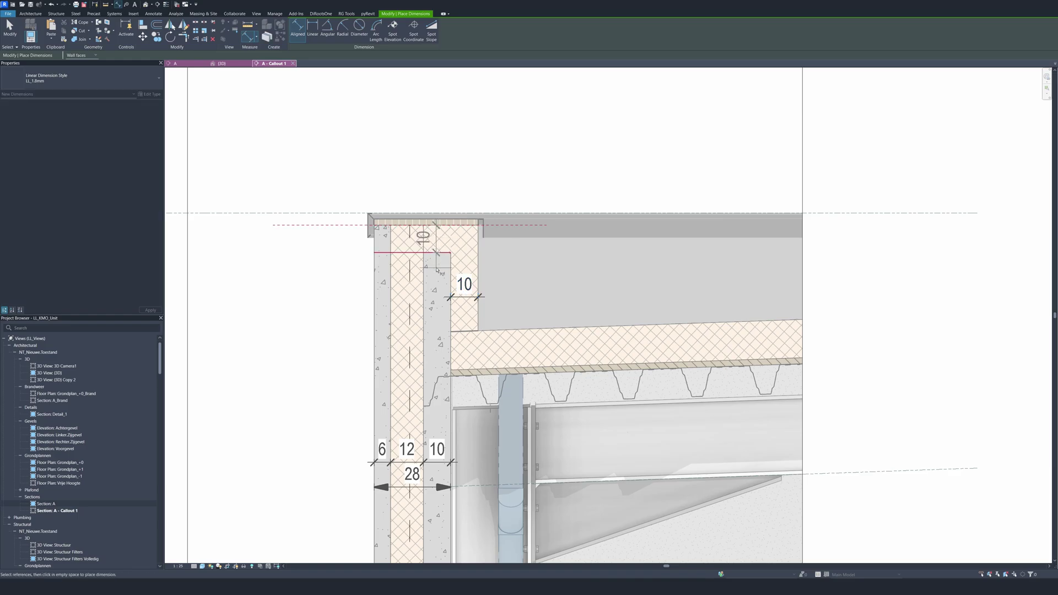
click(436, 150)
scroll(380, 304, down, 3)
scroll(656, 338, up, 5)
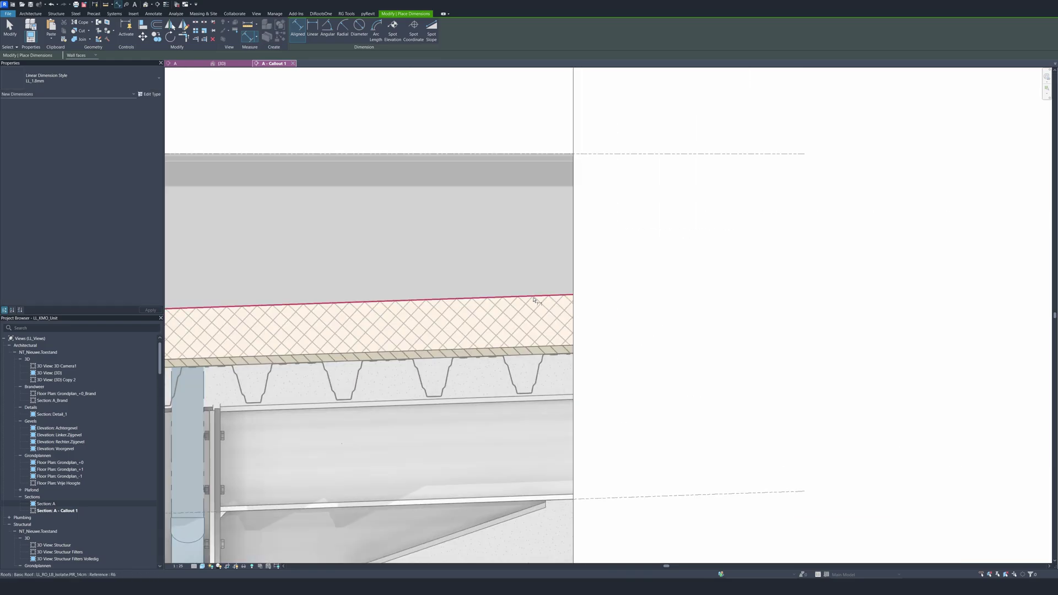
Step: Dimension the roof build-up as 14, 2 and 11
click(534, 297)
click(537, 353)
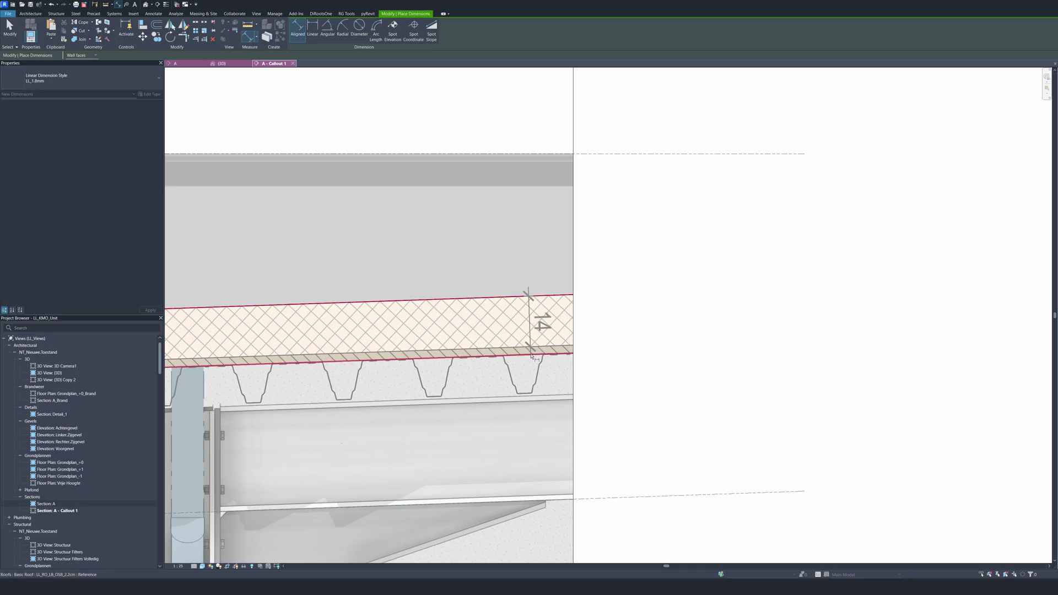
click(526, 396)
scroll(526, 396, down, 2)
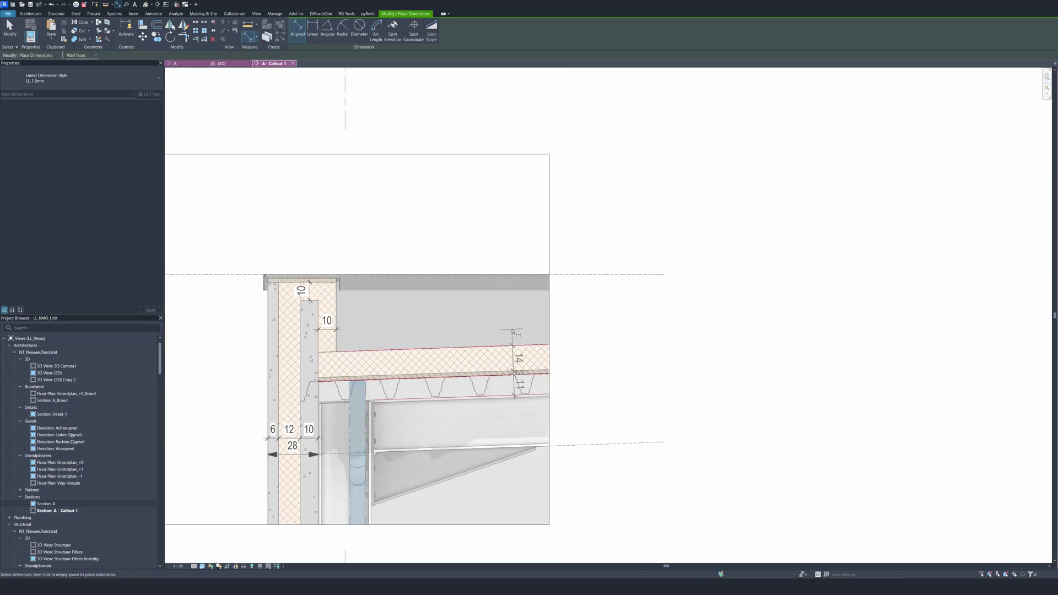
click(513, 331)
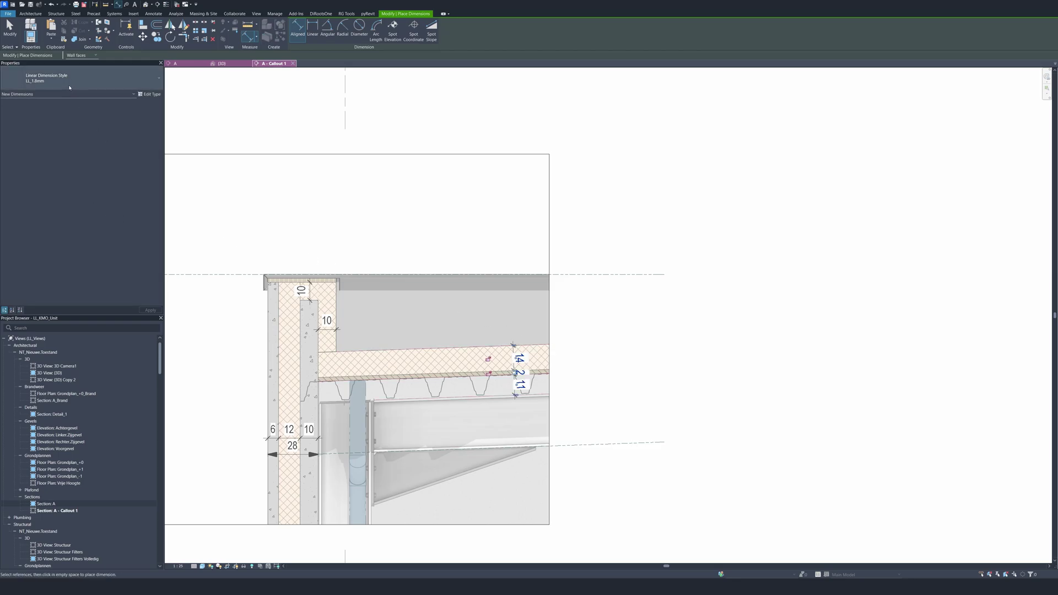
Step: Add the 28 roof build-up total with LL_1.8mm_Arrow and finish dimensioning
click(50, 80)
click(29, 129)
scroll(518, 342, up, 3)
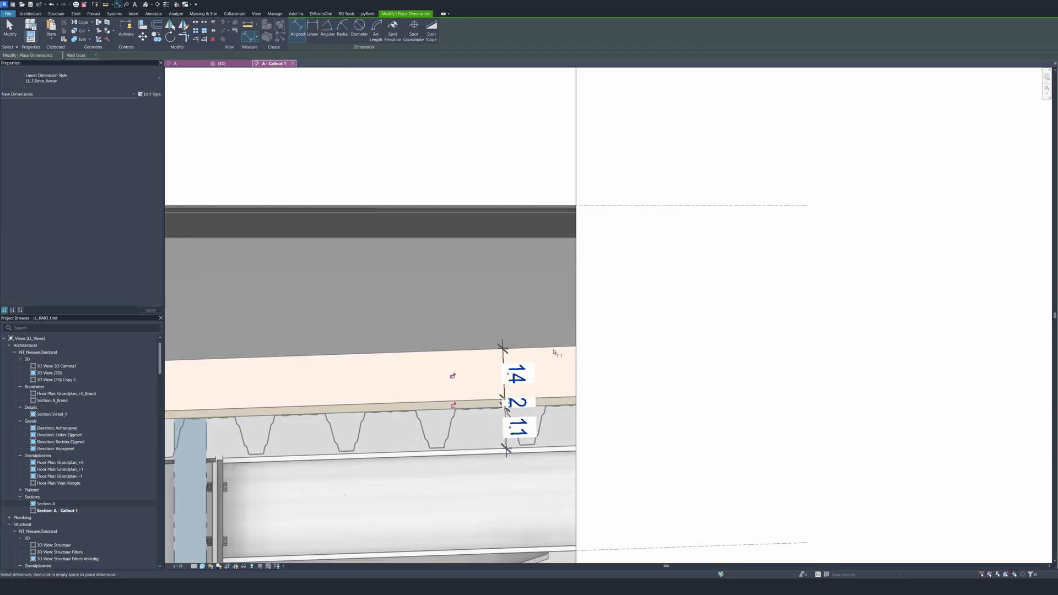
click(557, 448)
scroll(548, 374, down, 1)
click(550, 330)
key(Escape)
key(Escape)
scroll(567, 341, down, 3)
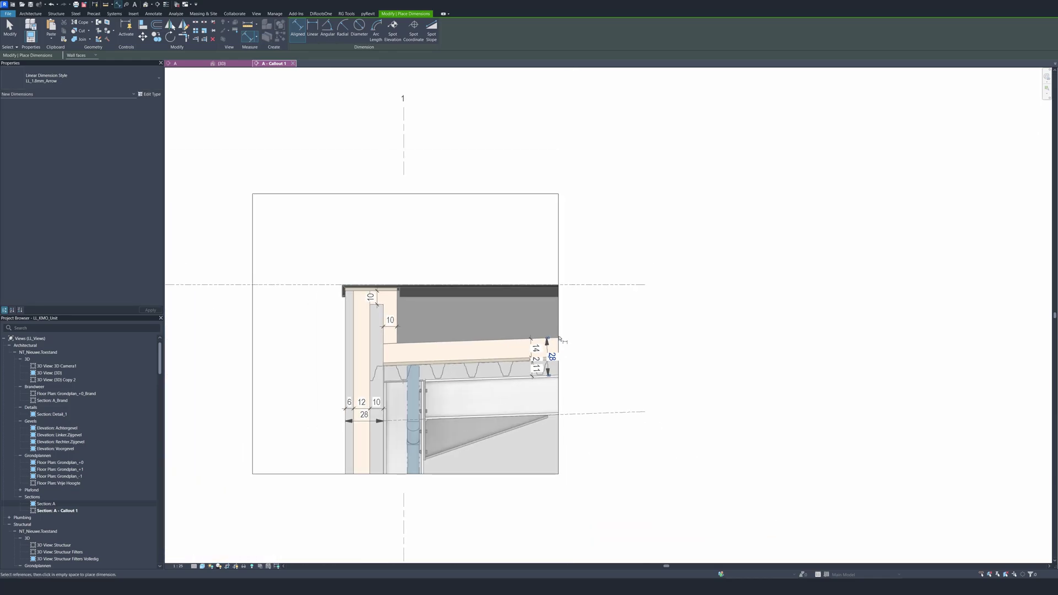
click(559, 329)
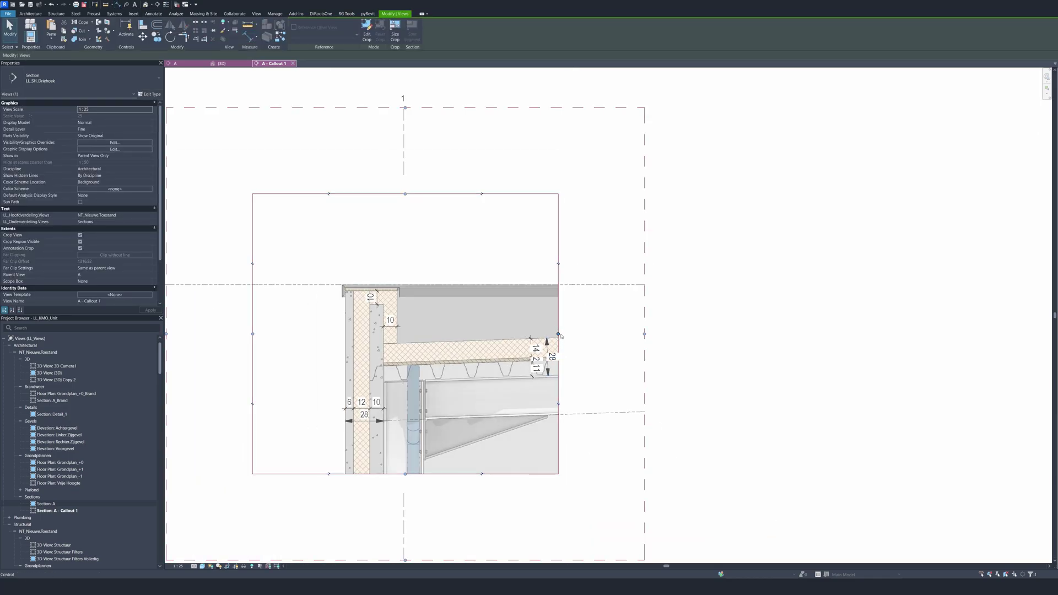
click(537, 355)
ctrl+click(549, 344)
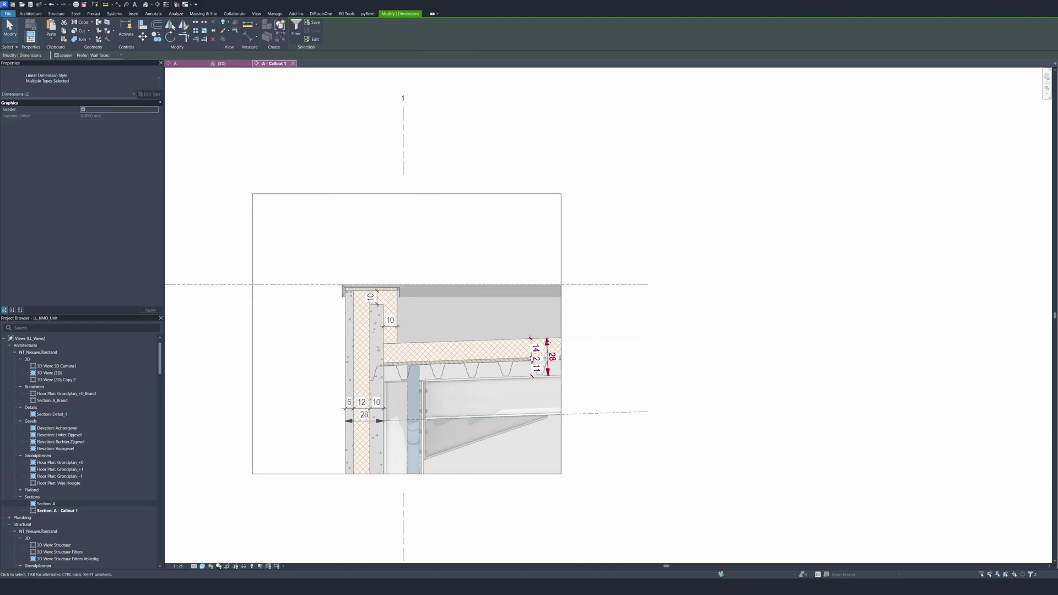
click(589, 320)
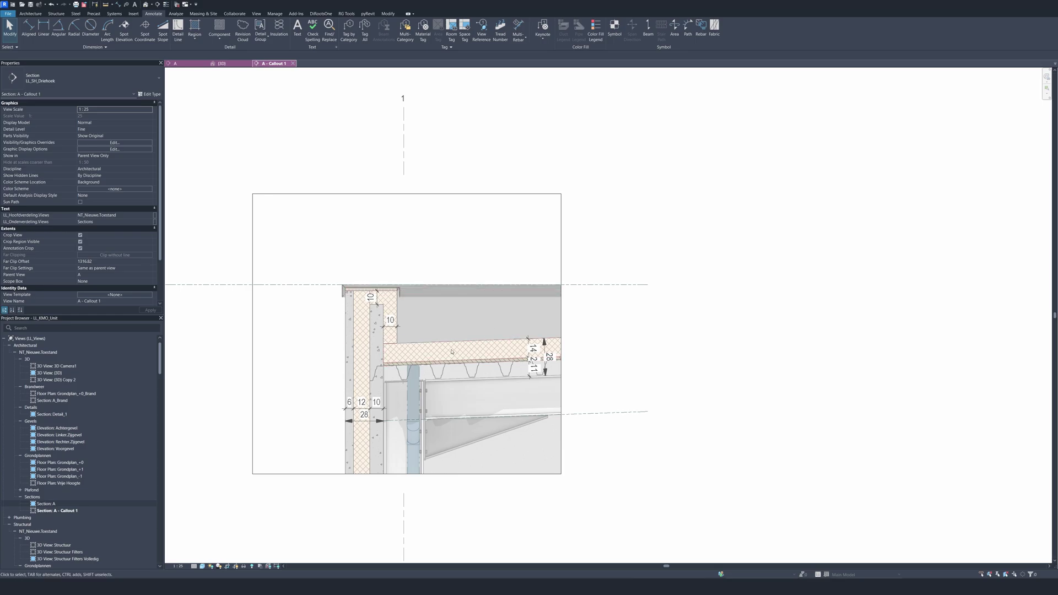
scroll(451, 351, up, 2)
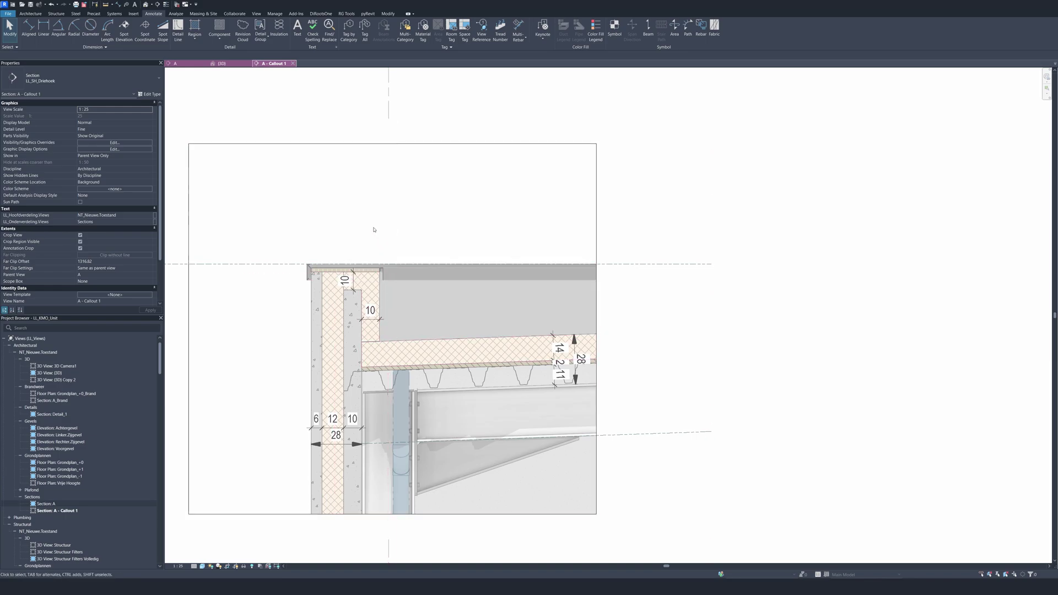
Step: Draw LL_Lijn.Type_EPDM detail lines from the roof edge up the wall and across the parapet
key(l)
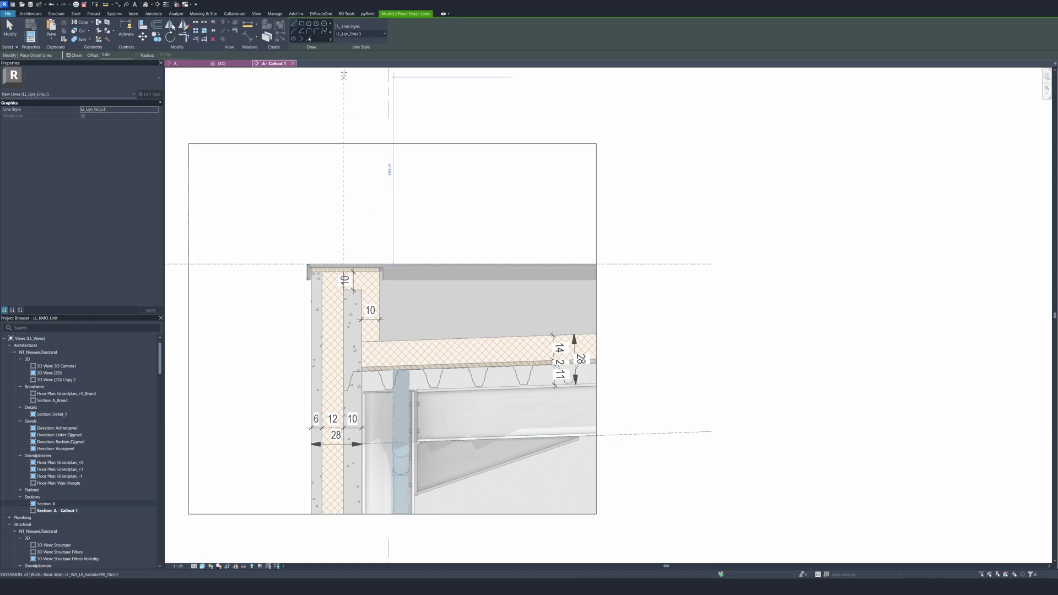
click(339, 33)
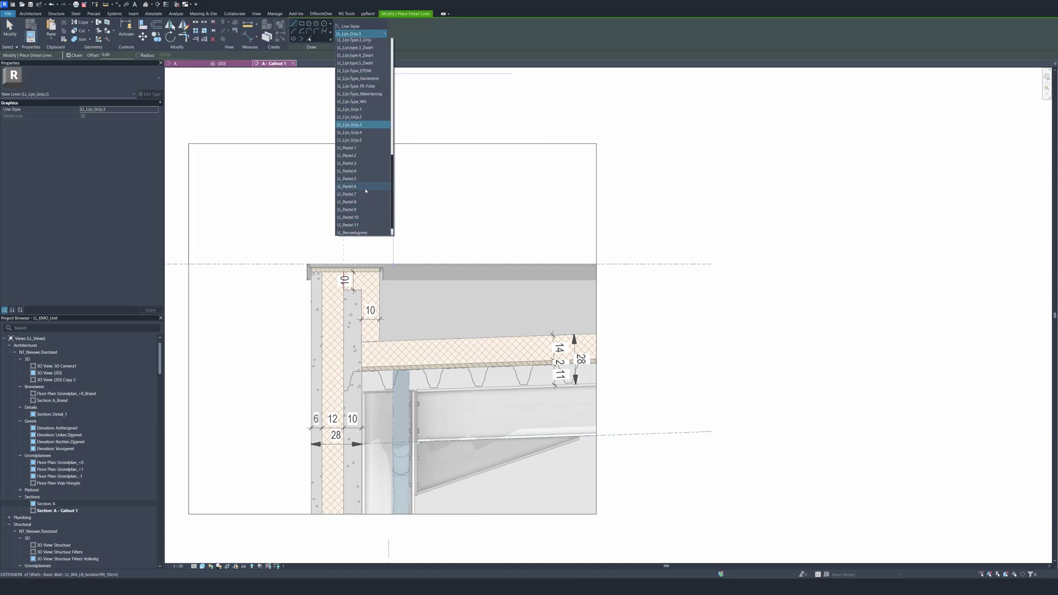
scroll(365, 191, up, 5)
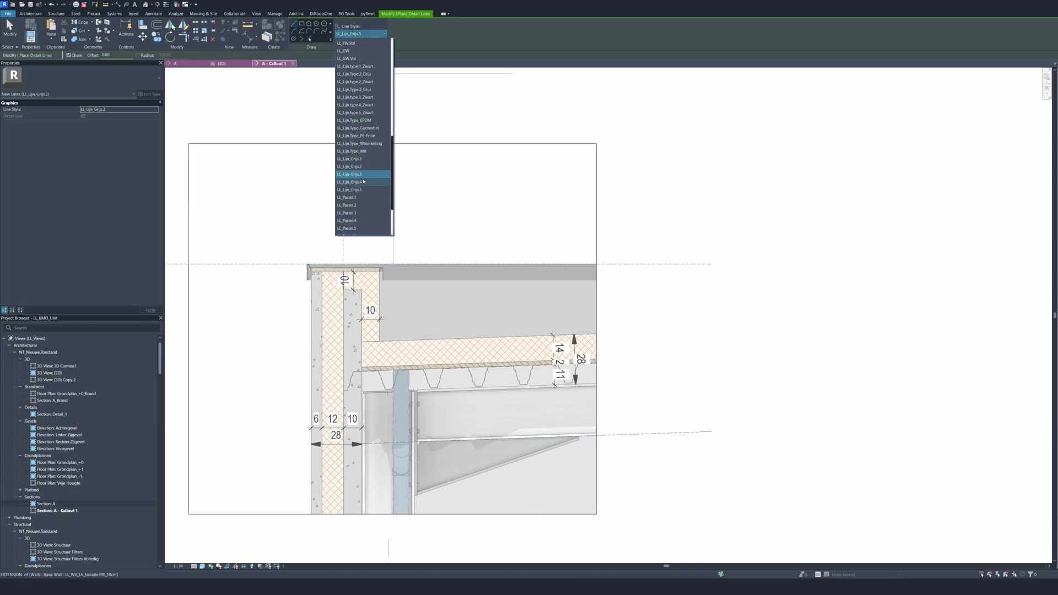
click(357, 120)
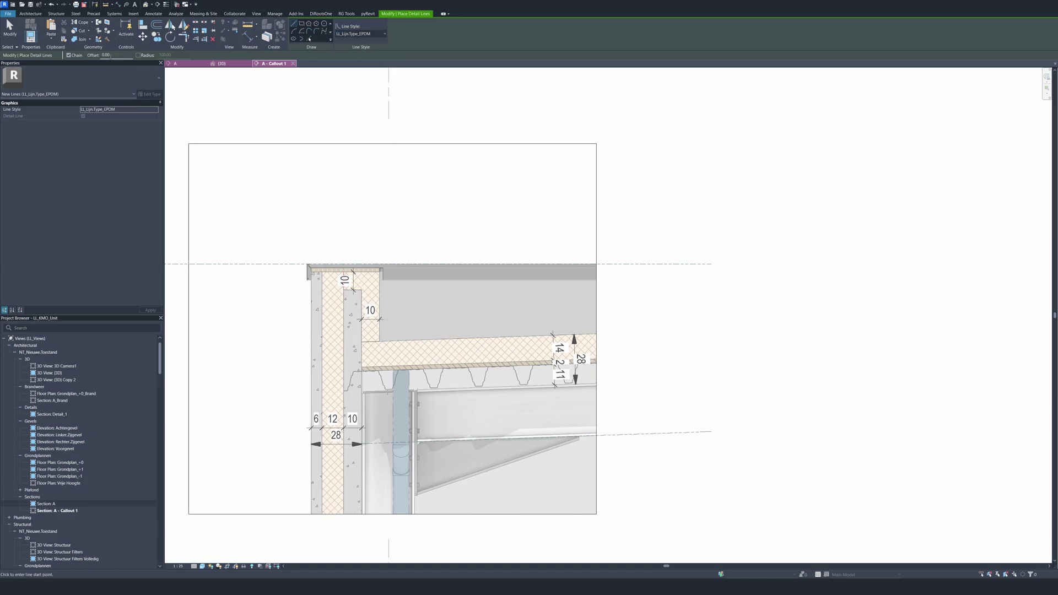
scroll(548, 328, up, 4)
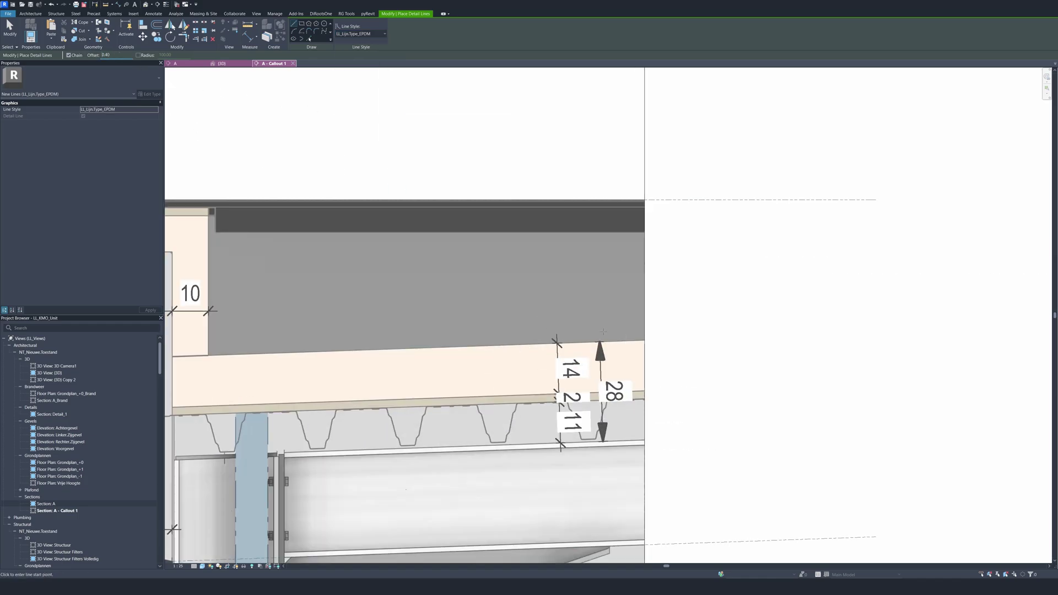
click(643, 340)
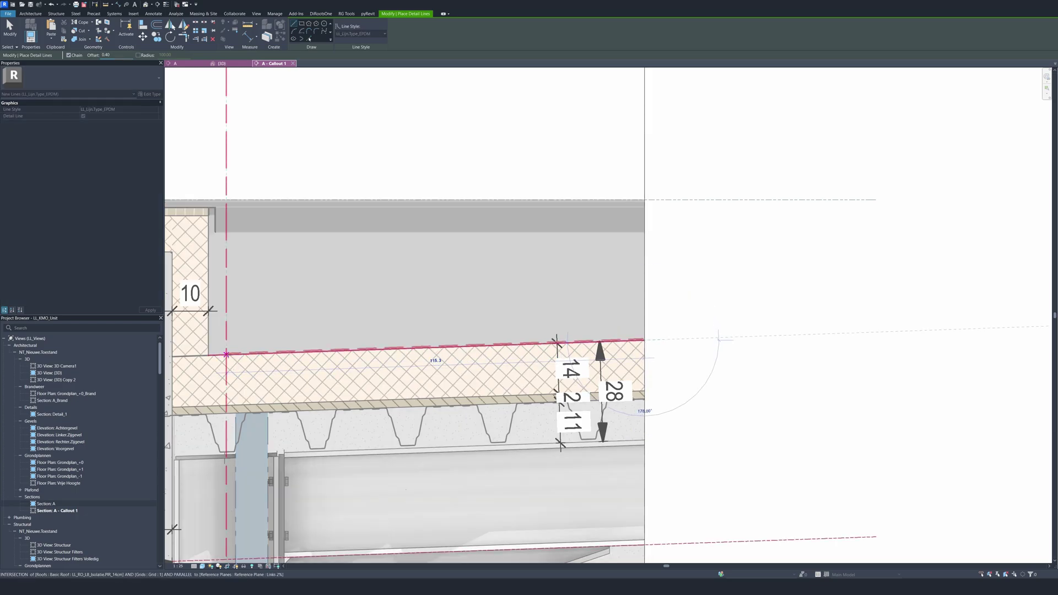
click(226, 355)
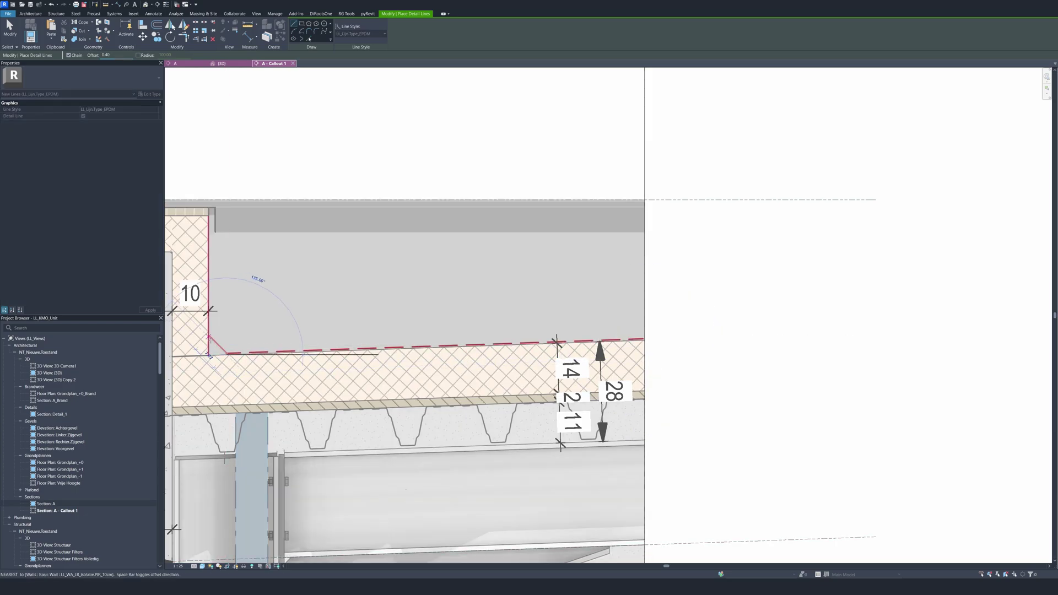
click(208, 337)
scroll(208, 337, down, 4)
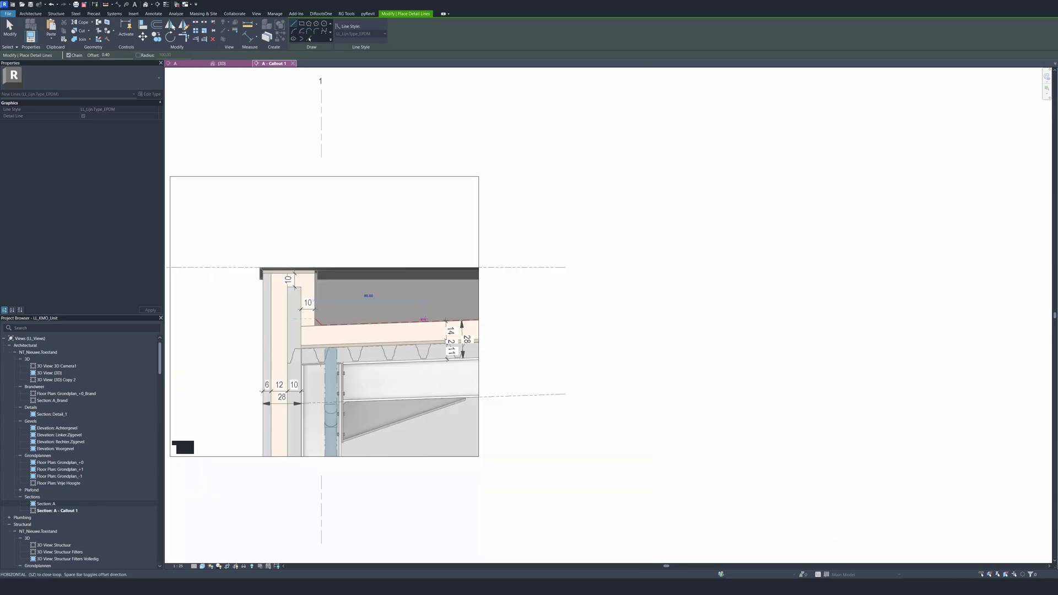
scroll(317, 291, down, 1)
scroll(317, 291, up, 5)
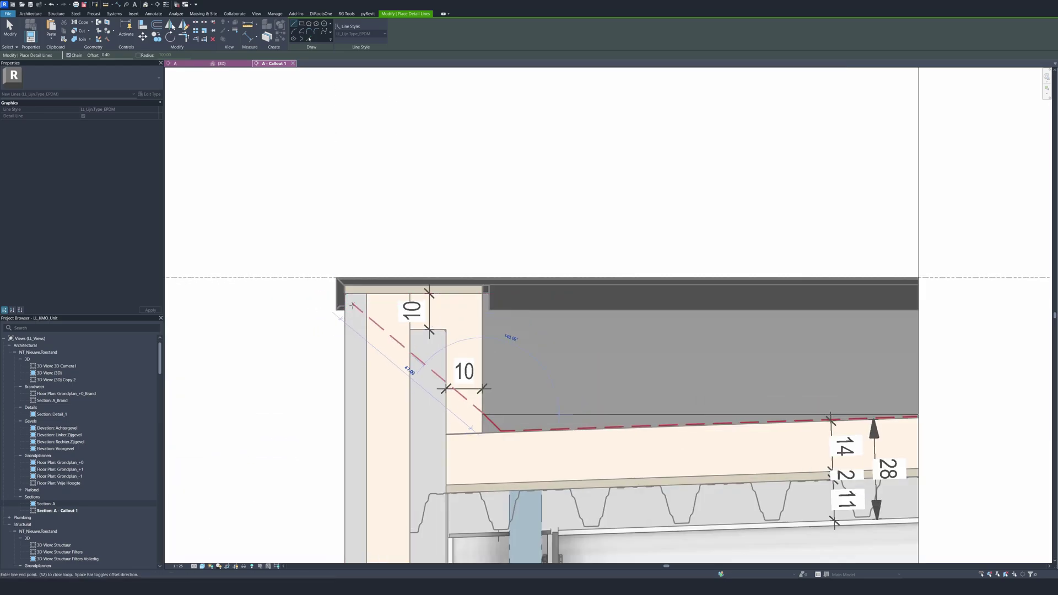
click(524, 289)
click(344, 290)
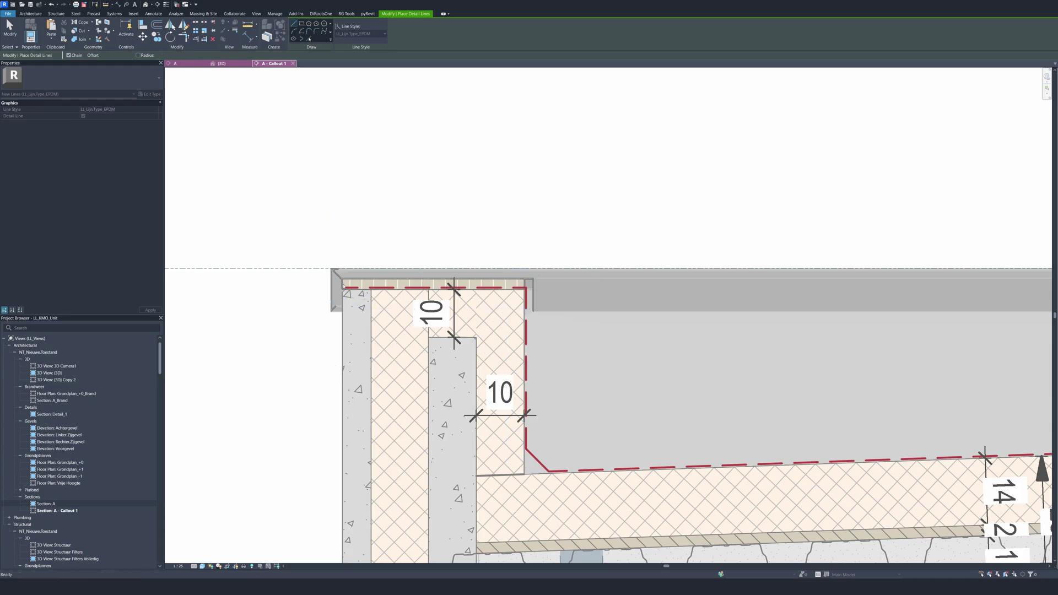
key(Escape)
Step: Draw another EPDM line up to the parapet's top corner and across its top
scroll(524, 289, up, 2)
click(524, 289)
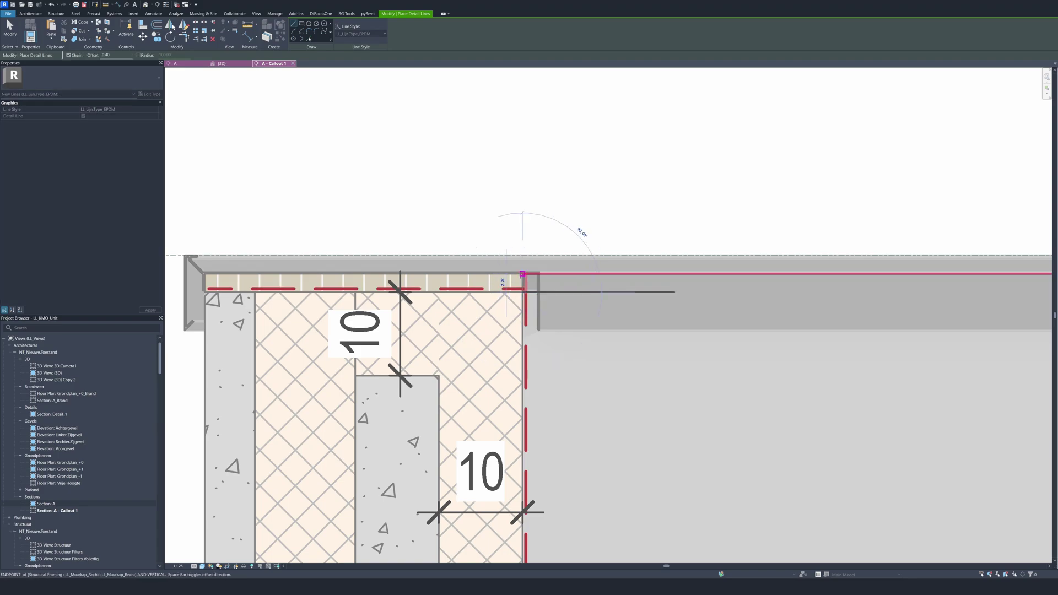
click(522, 273)
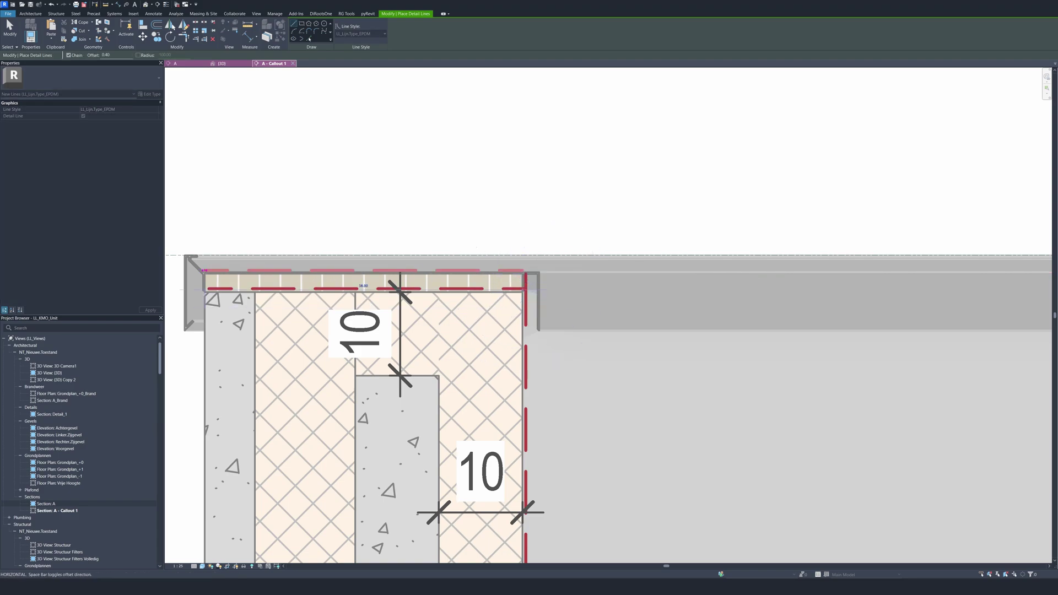
click(208, 273)
key(Escape)
key(Escape)
Step: Nudge the two top membrane lines down two steps into place
click(226, 289)
ctrl+click(299, 289)
scroll(260, 217, up, 1)
key(Down)
key(Down)
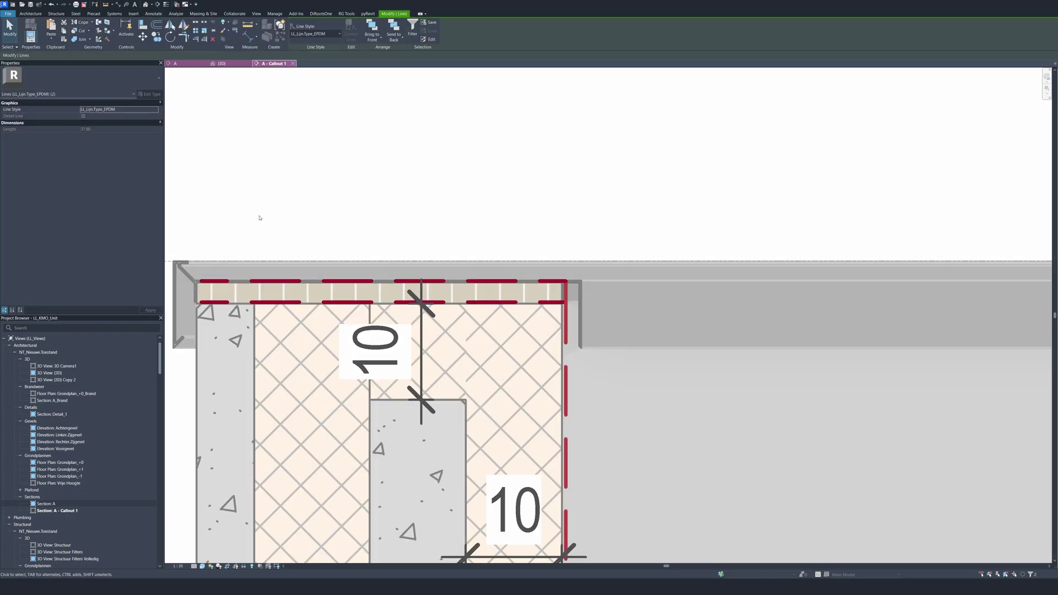
key(Down)
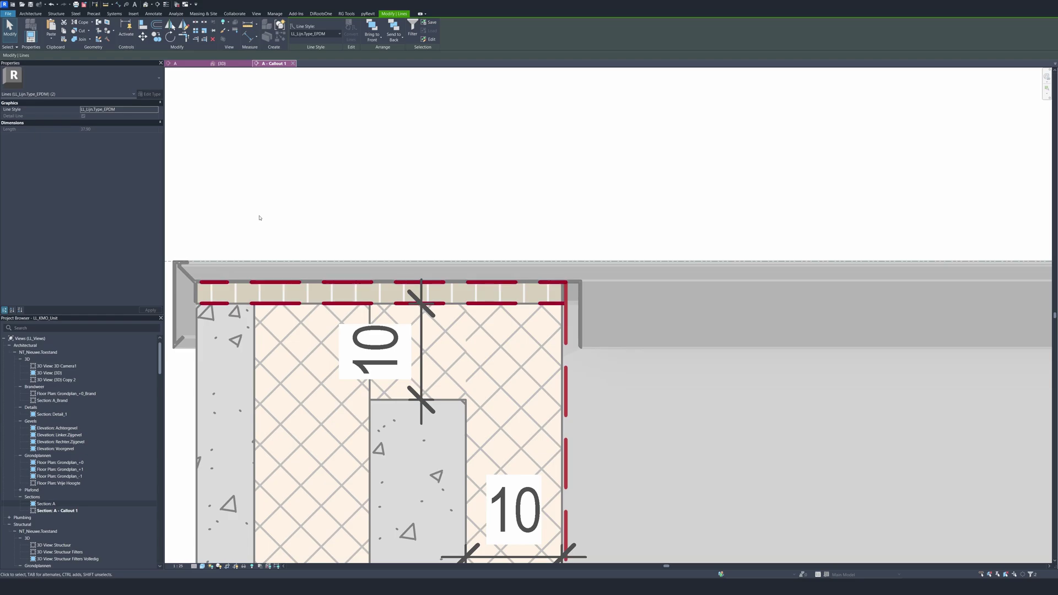
scroll(259, 217, down, 8)
key(Escape)
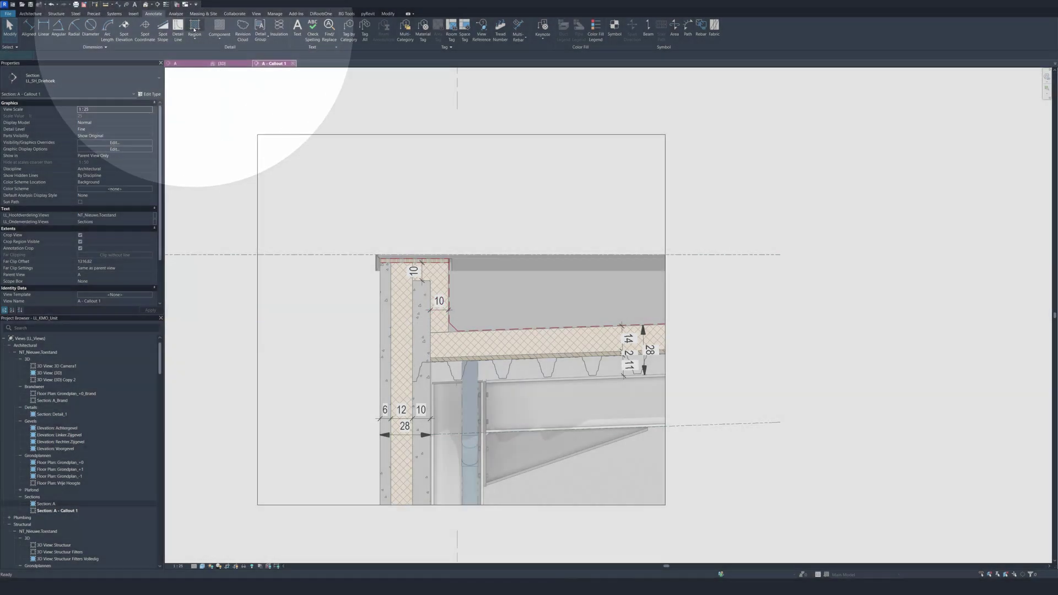
Step: Sketch an LL_FR_Hout.1 filled-region triangle in the upstand-roof corner
click(194, 27)
click(86, 83)
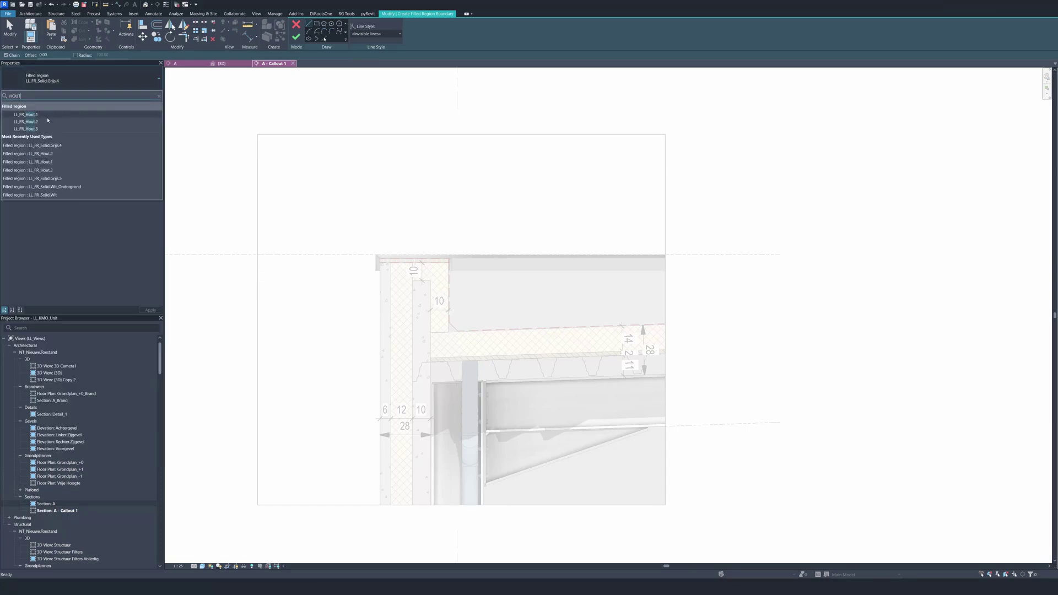
click(41, 117)
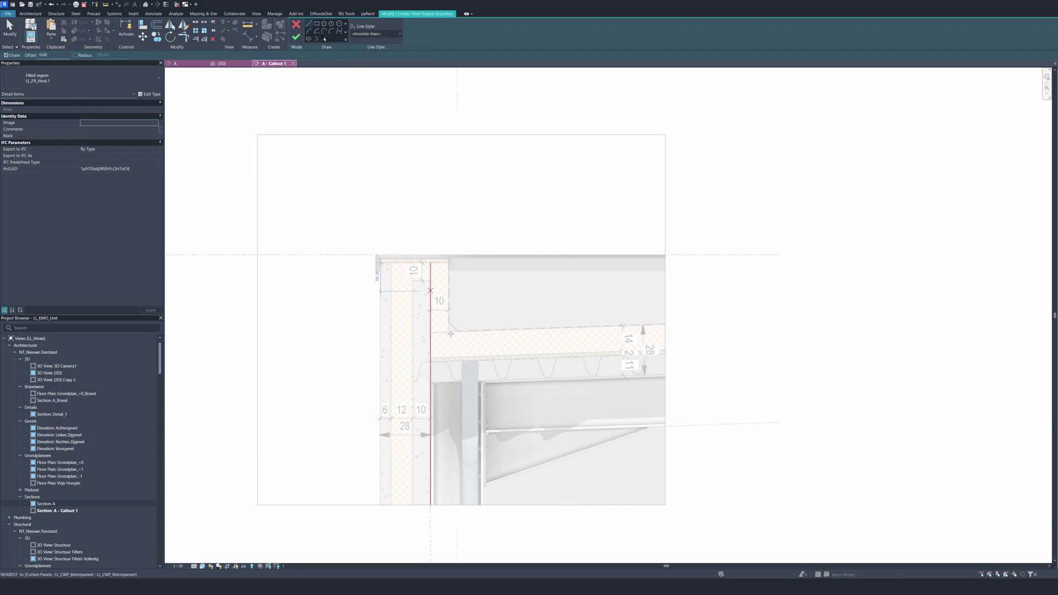
scroll(447, 330, up, 9)
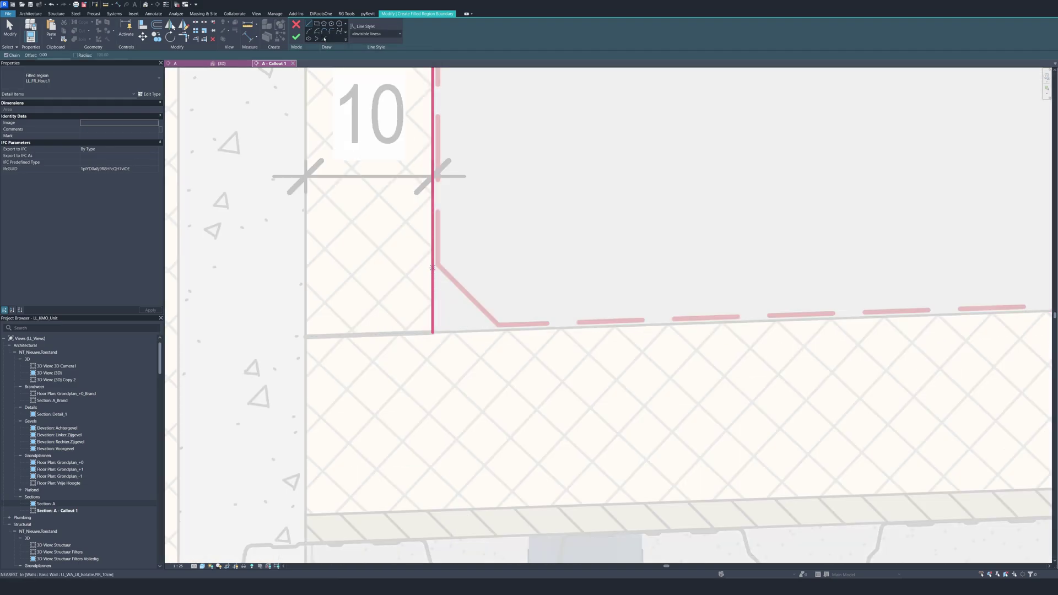
click(432, 268)
click(479, 332)
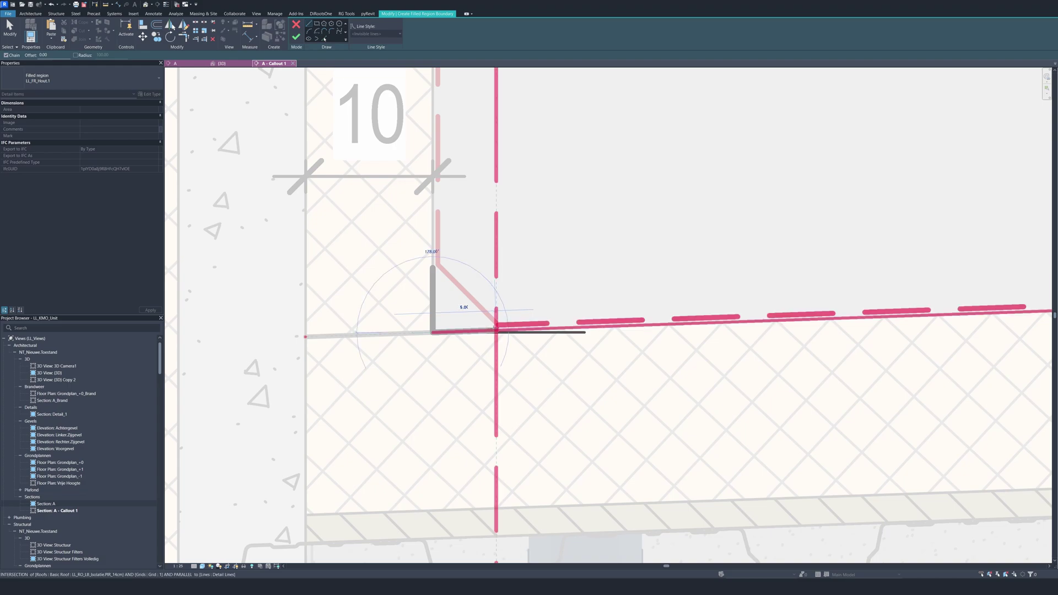
click(493, 331)
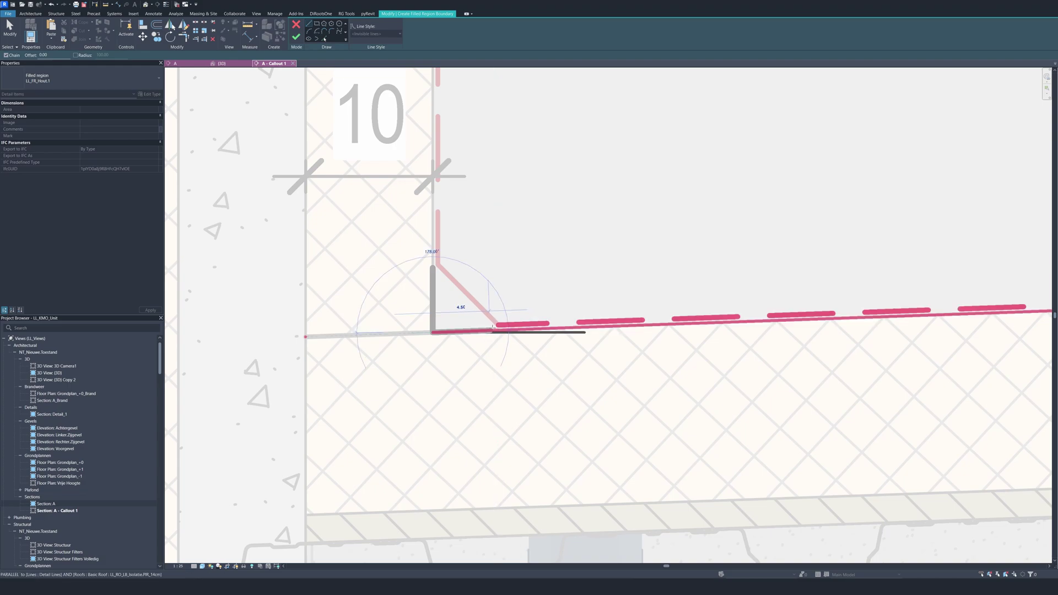
click(492, 327)
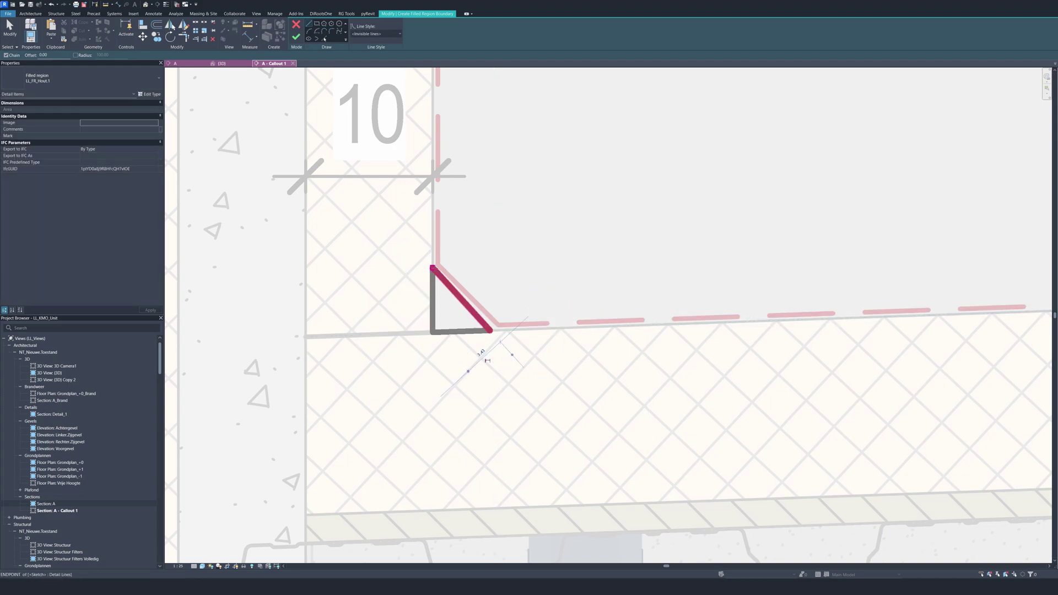
scroll(487, 360, down, 3)
key(Escape)
scroll(432, 280, down, 5)
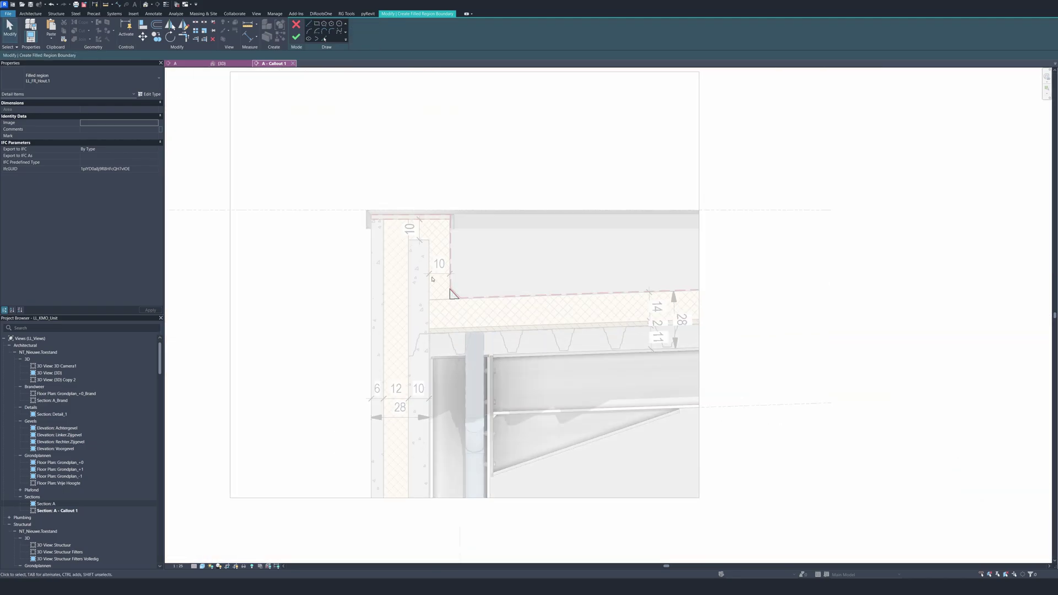
Step: Set the triangle's boundary lines to LL_Lijn_Grijs.3 and finish the region
drag(433, 279, 473, 312)
click(377, 33)
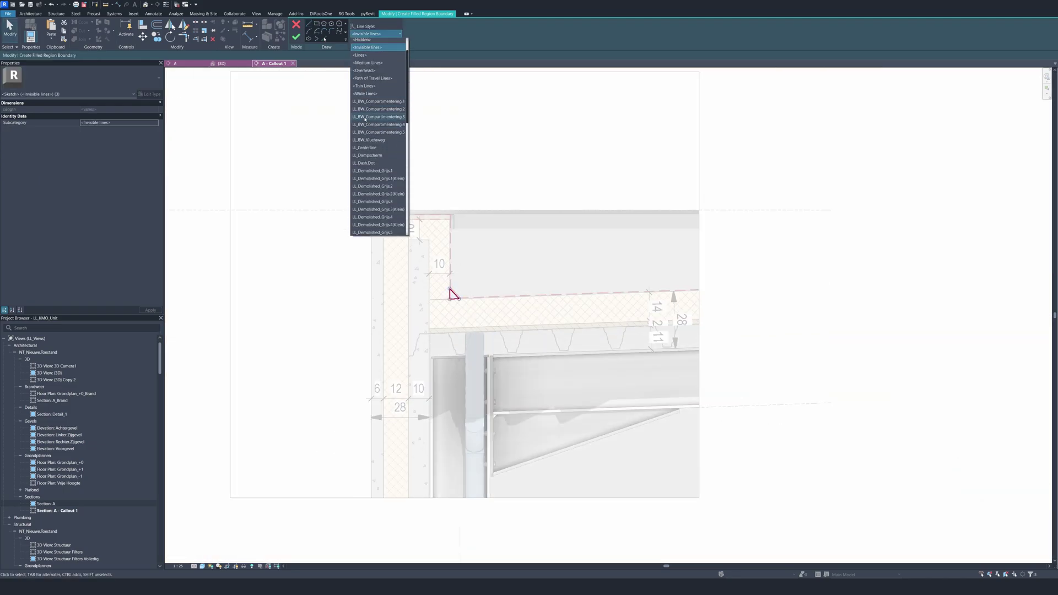
scroll(380, 120, down, 7)
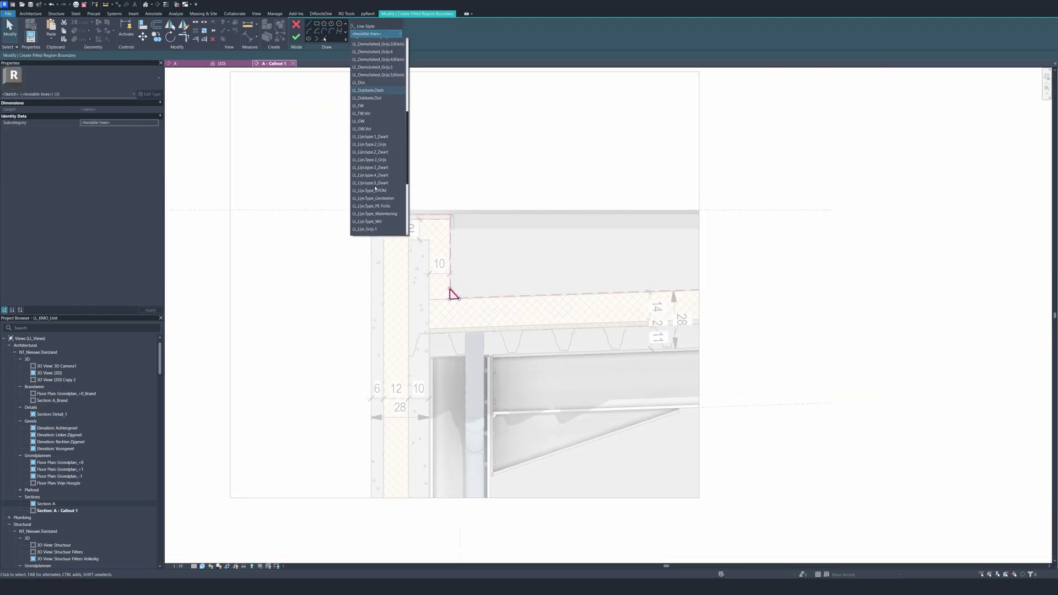
scroll(375, 188, down, 3)
click(375, 173)
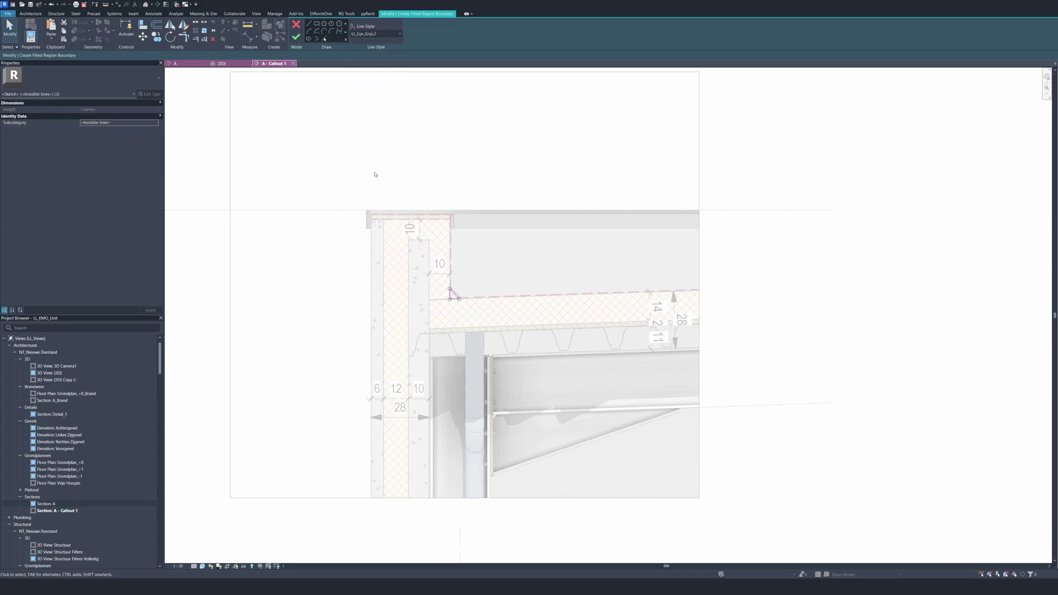
click(375, 33)
click(377, 112)
click(296, 37)
Step: Drag the callout crop region's bottom edge down to show more steel below the roof
scroll(571, 375, down, 2)
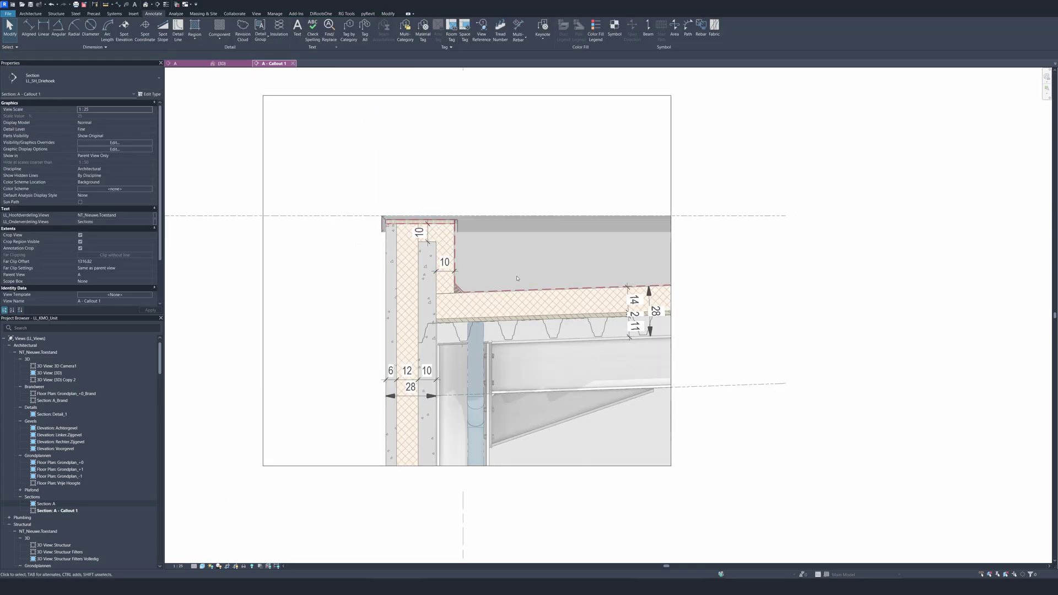
scroll(368, 323, up, 1)
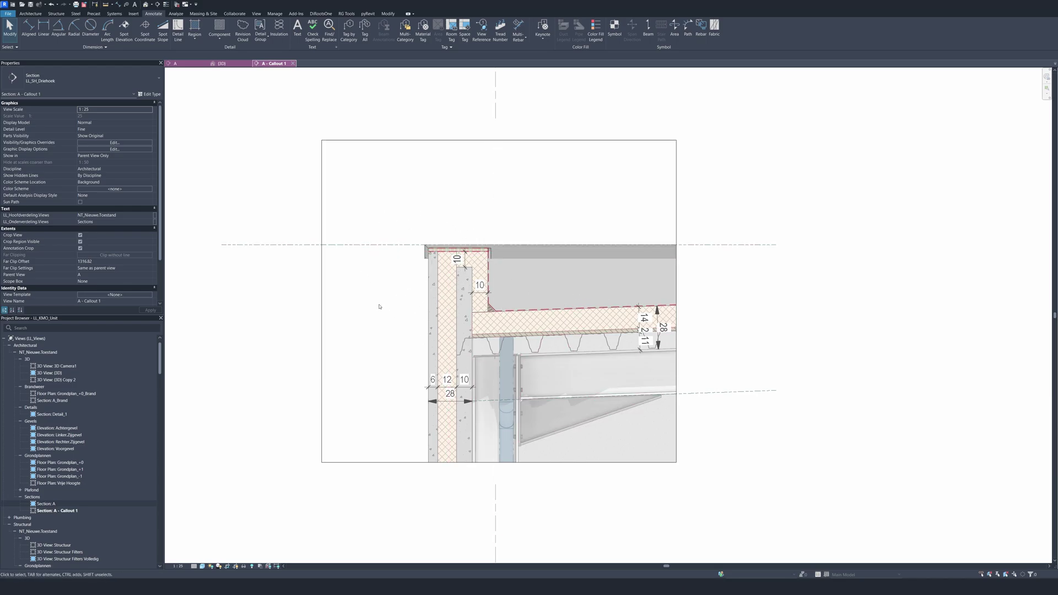
scroll(819, 368, down, 2)
click(600, 439)
drag(577, 439, 577, 461)
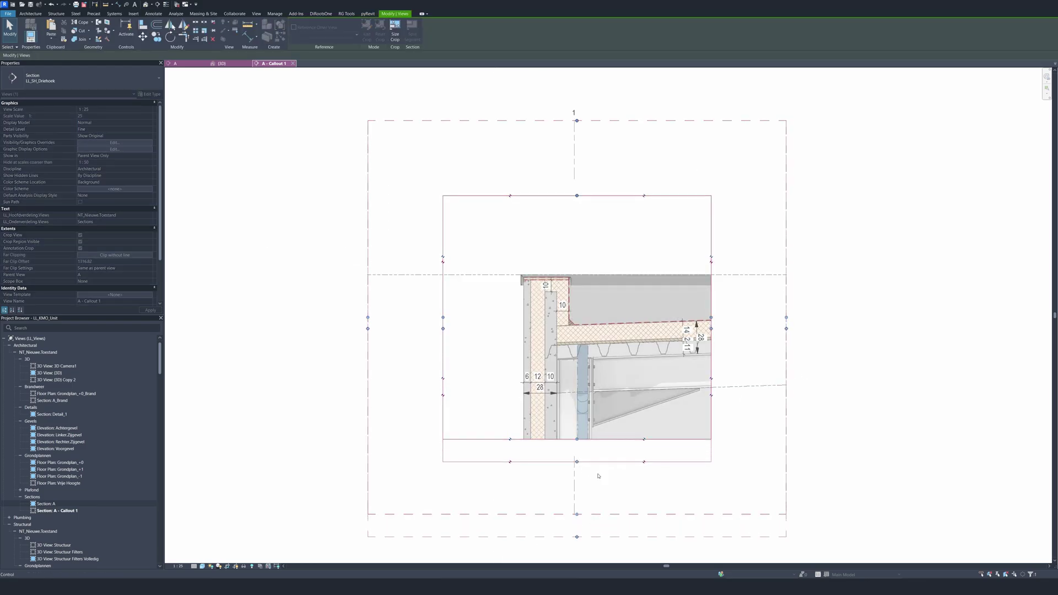
click(939, 443)
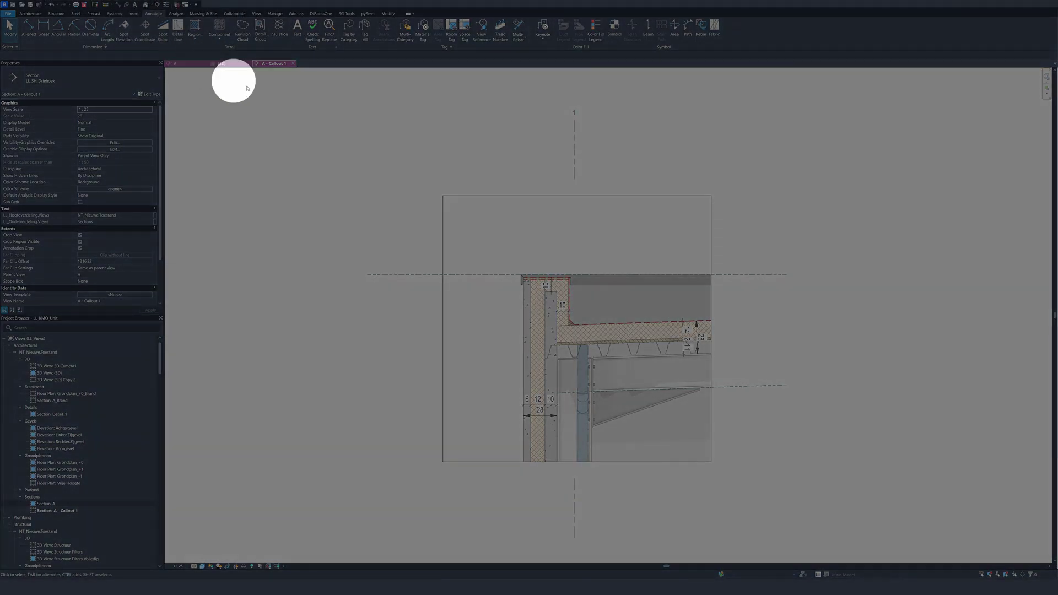
Step: Place a DAKOPBOUW text note above the roof edge
click(297, 34)
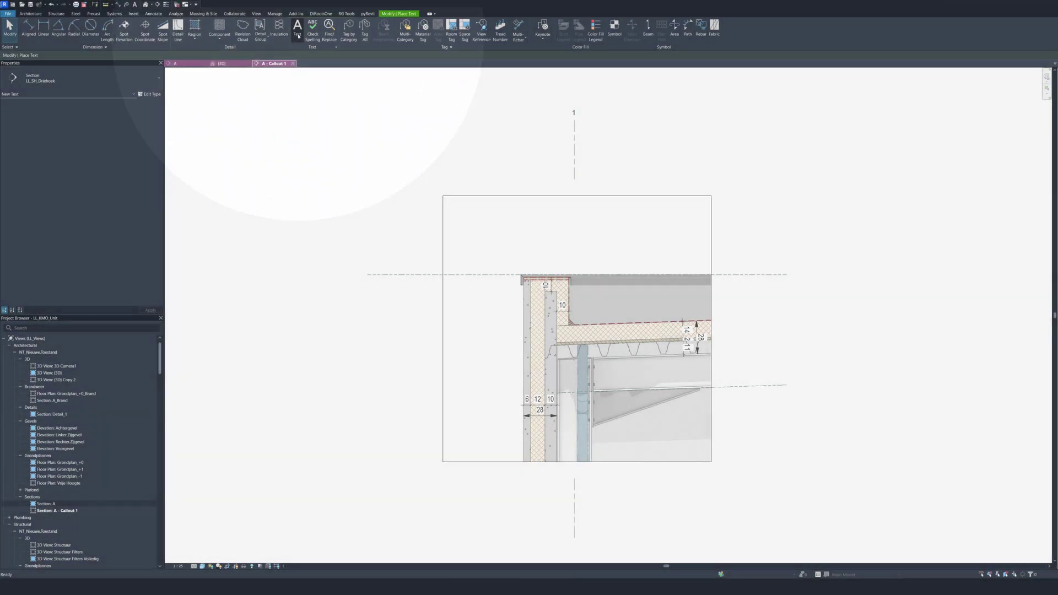
click(606, 253)
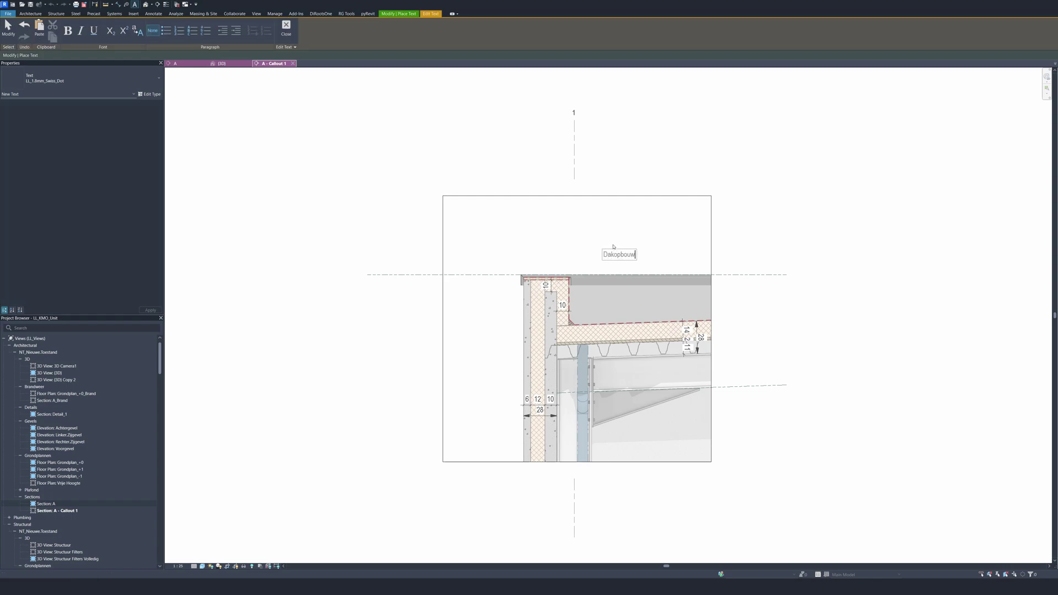
click(614, 245)
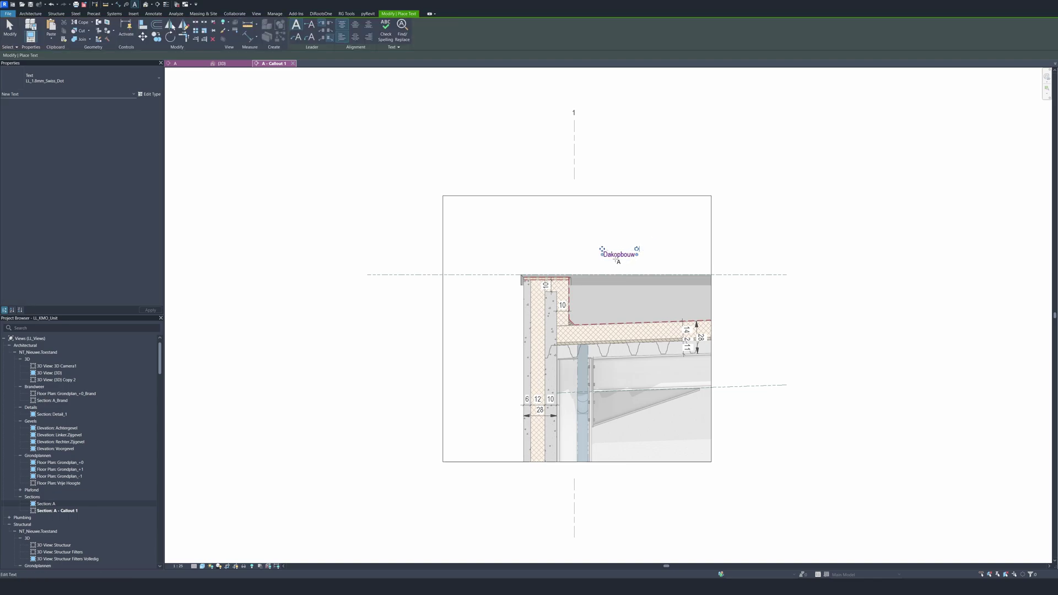
key(Escape)
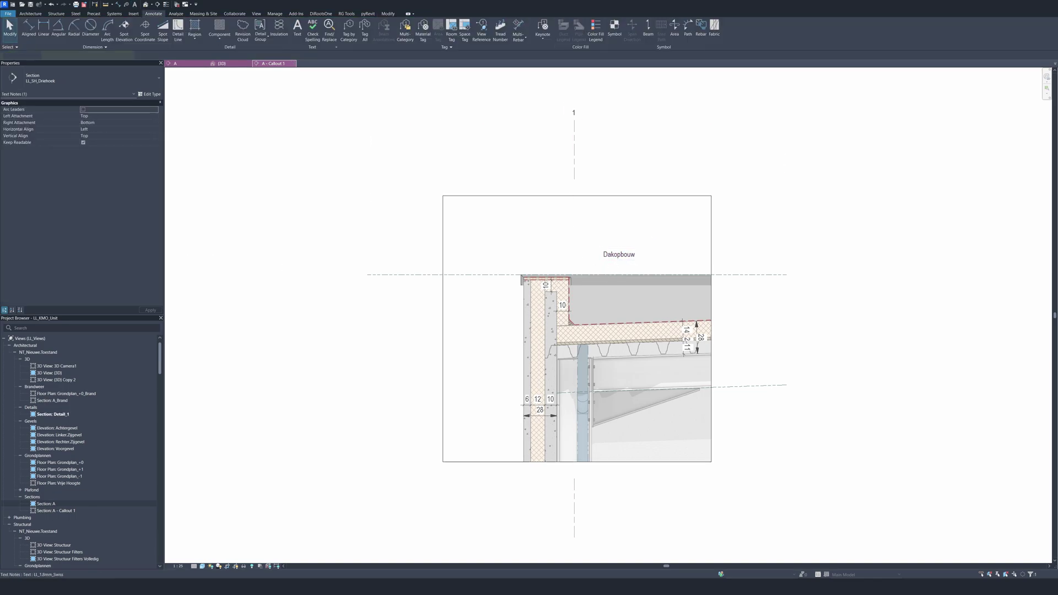
Step: Add the layer list EPDM Dakdichting, PIR isolatie 14cm, Dampscherm, Steeldeck 10.5cm and move the note beside the roof edge
double_click(618, 254)
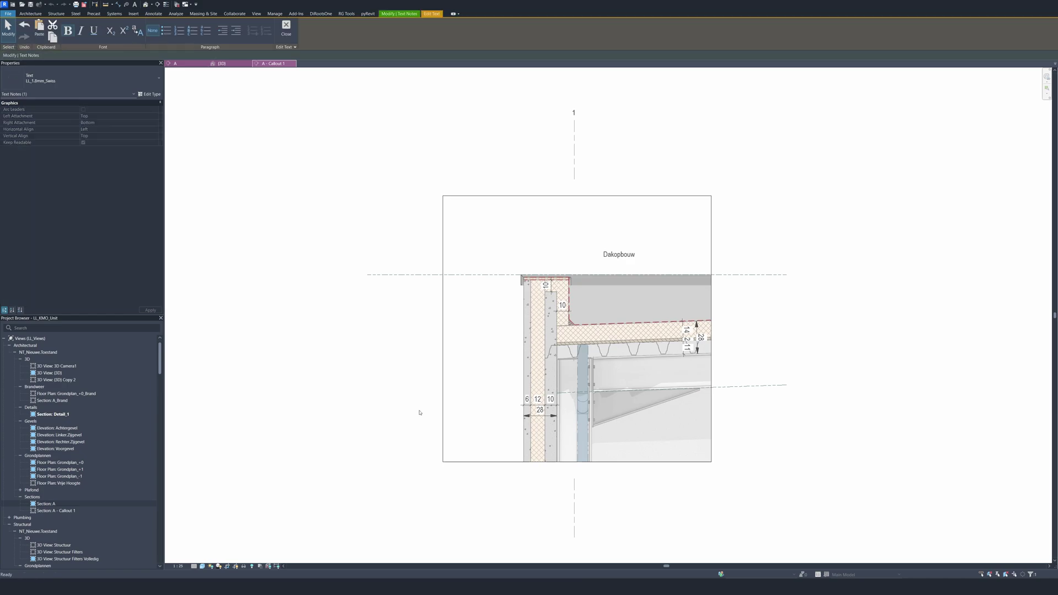
double_click(620, 255)
text(DAKOPBOUW - EPDM Dakdichting - PIR isolatie    |14cm| - Dampscherm - Steeldeck         |10.5cm|)
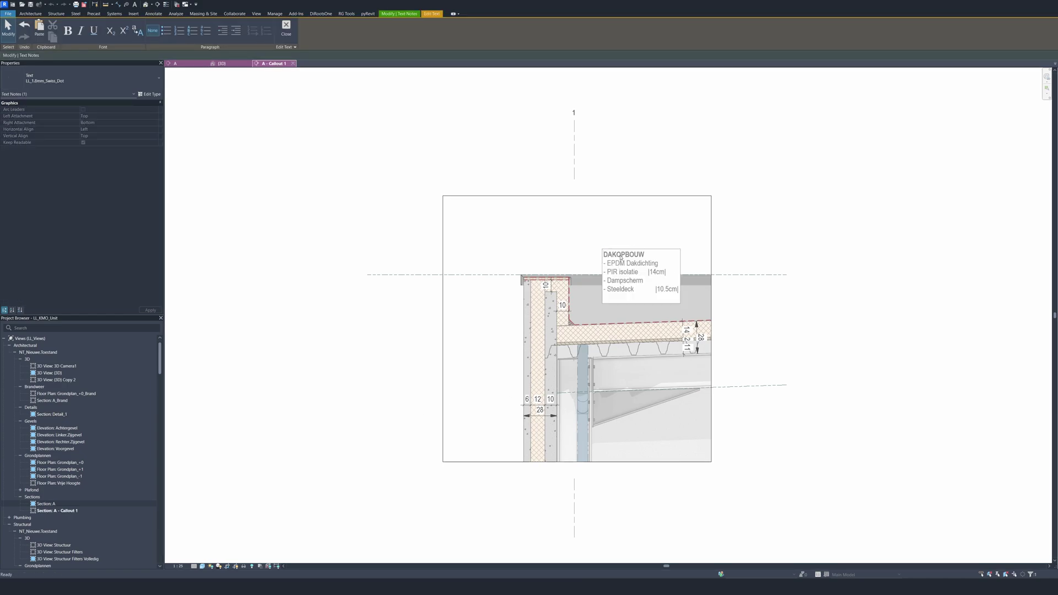
key(BackSpace)
click(627, 221)
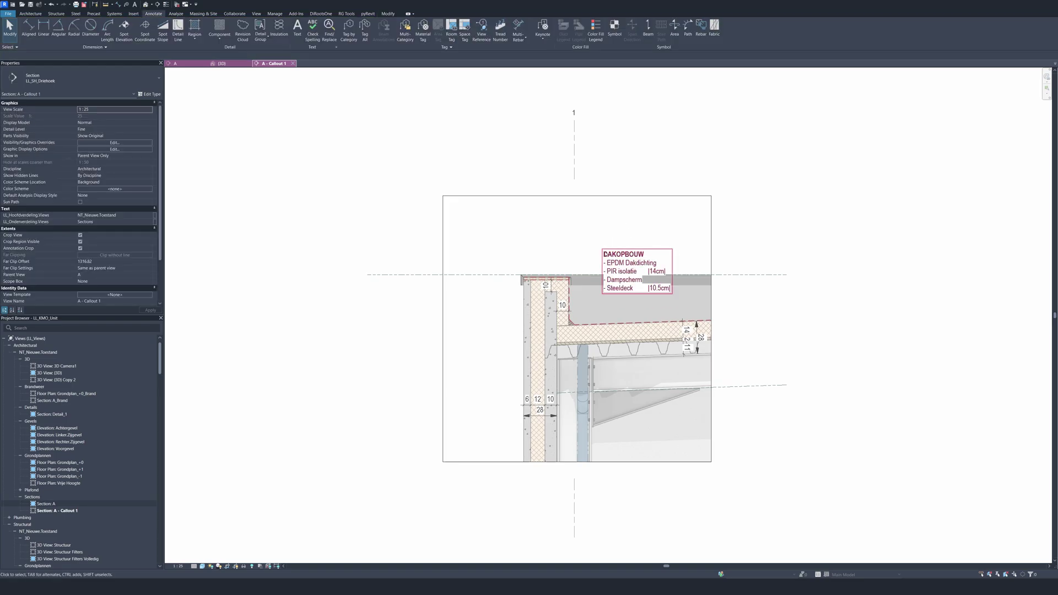
drag(602, 247, 602, 267)
key(Escape)
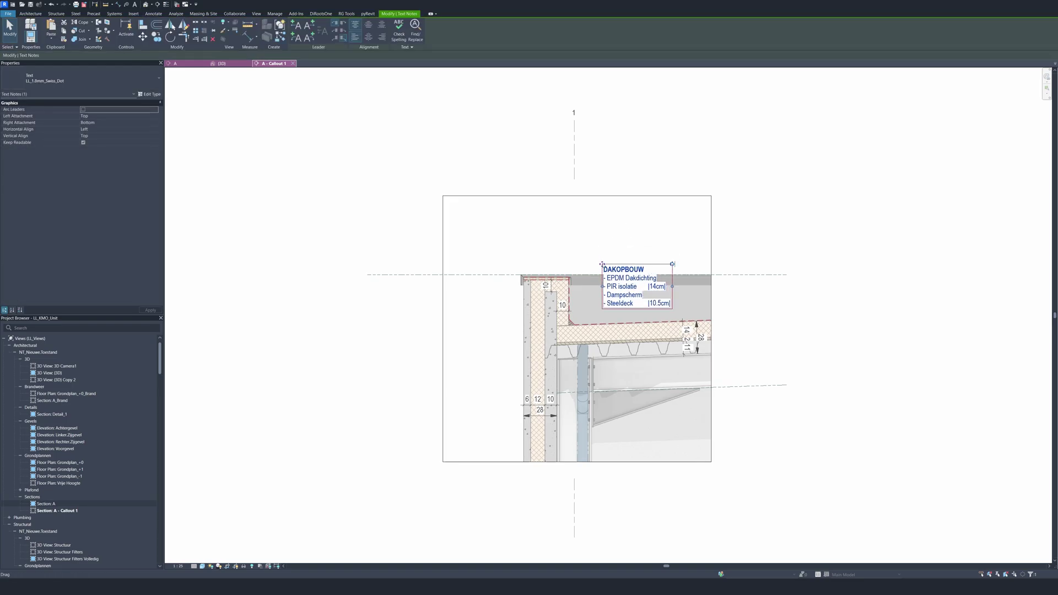
scroll(568, 340, up, 1)
scroll(568, 339, down, 1)
scroll(569, 339, up, 1)
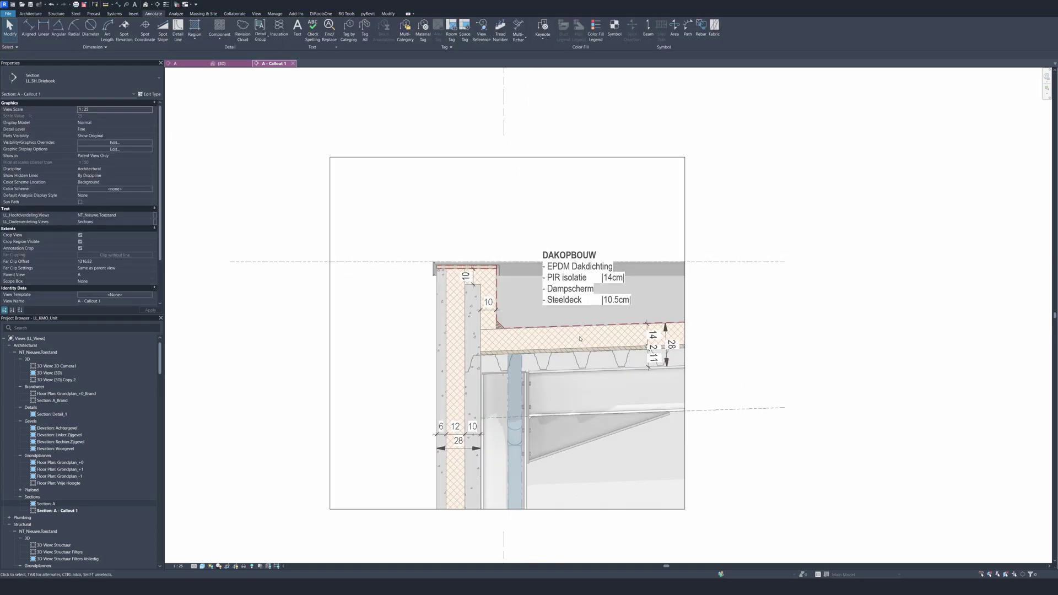
Step: Draw a vertical detail line (DL) from the DAKOPBOUW note down to the steel deck
key(d)
key(l)
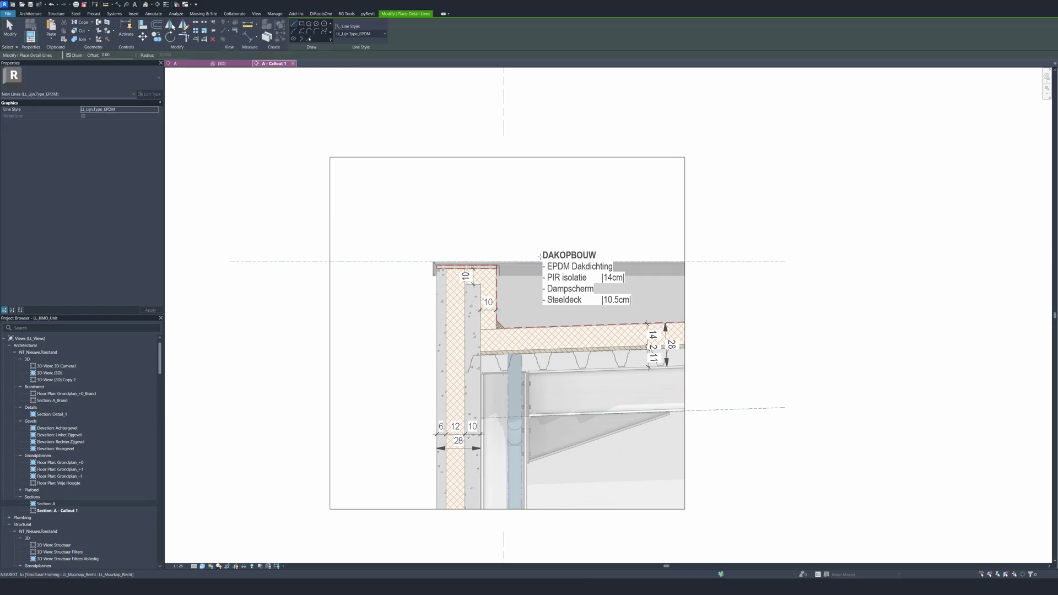
click(539, 252)
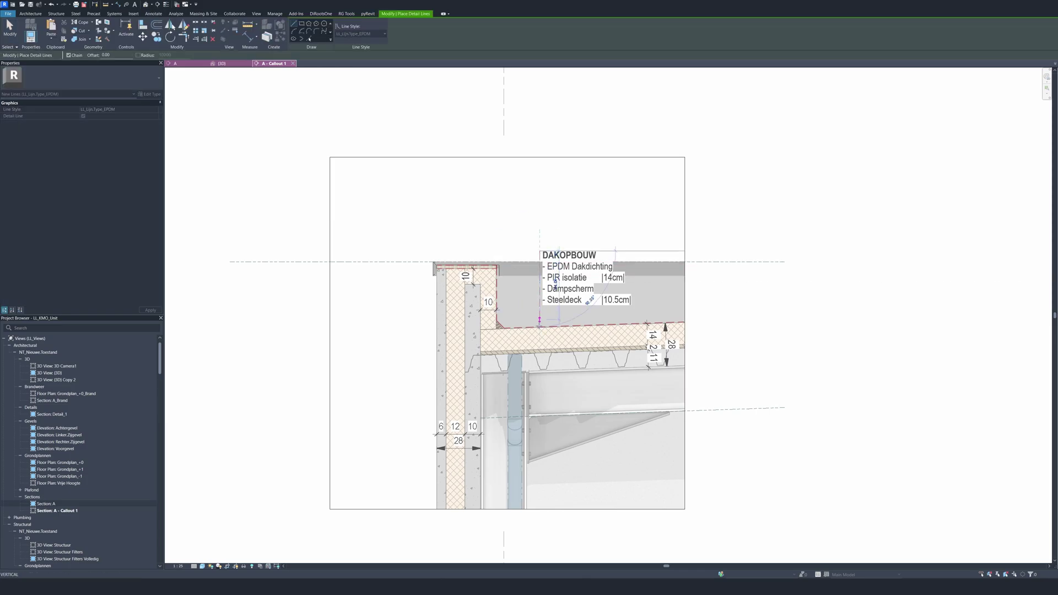
click(540, 381)
key(Escape)
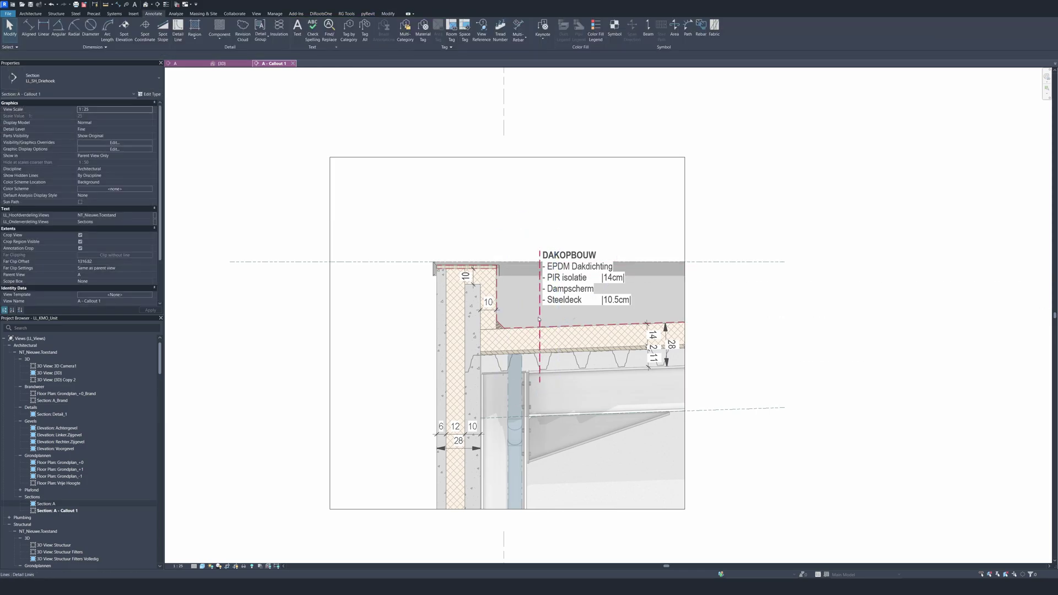
key(Escape)
Step: Set the line style to LL_Lijn_Grijs.4 and pull its lower end onto the deck
click(323, 35)
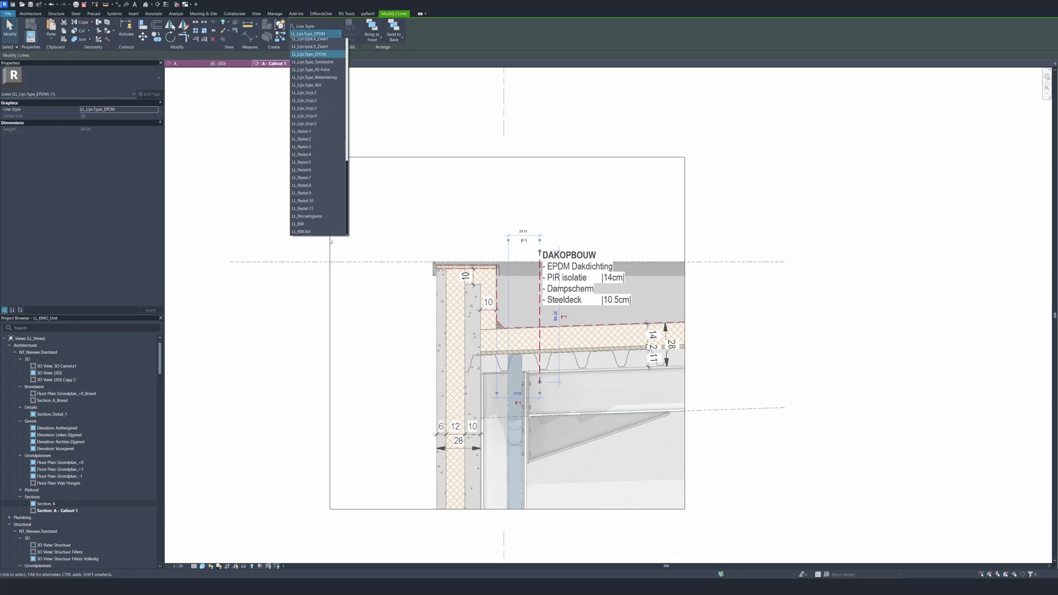
click(320, 117)
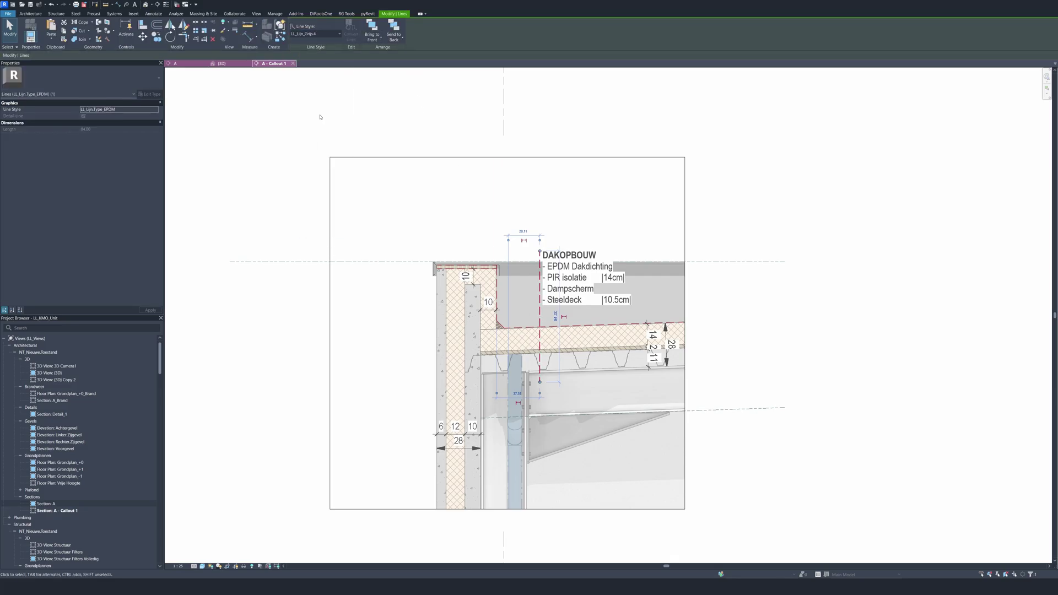
key(Escape)
scroll(681, 310, down, 1)
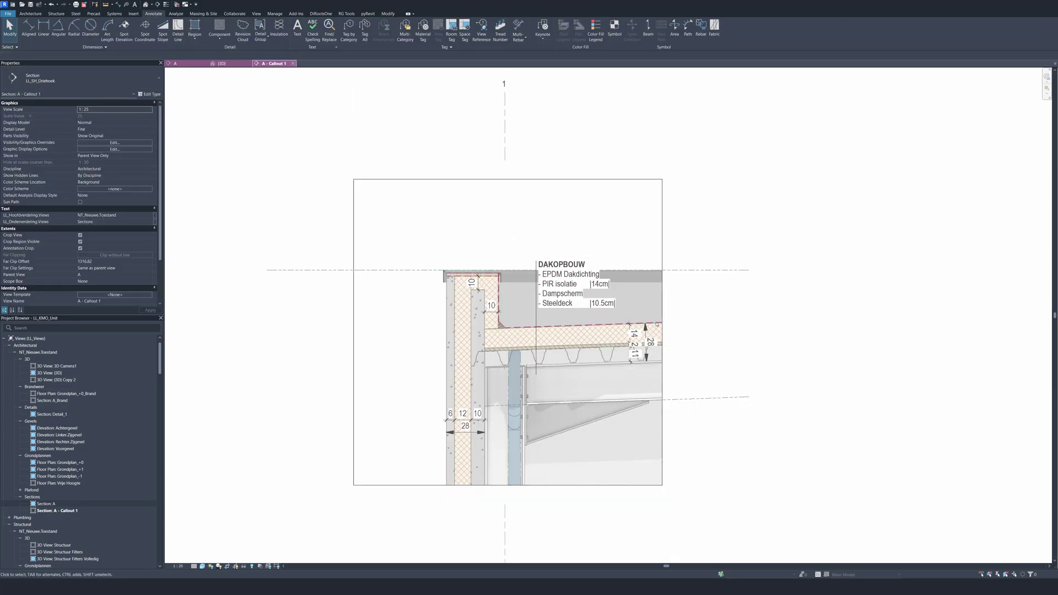
scroll(523, 390, up, 3)
click(525, 387)
drag(525, 388, 526, 369)
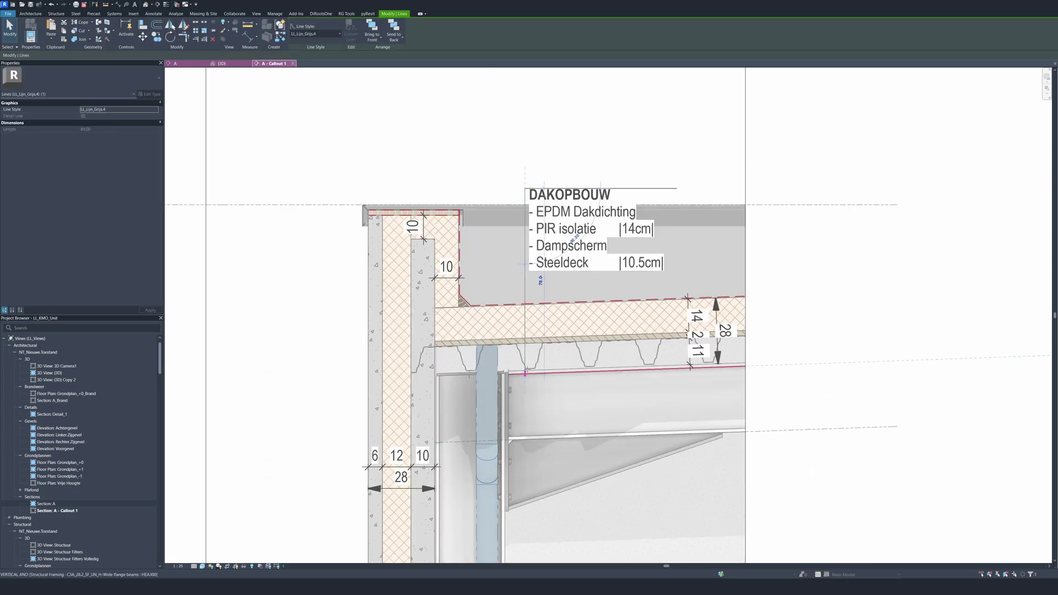
key(Escape)
scroll(524, 386, down, 2)
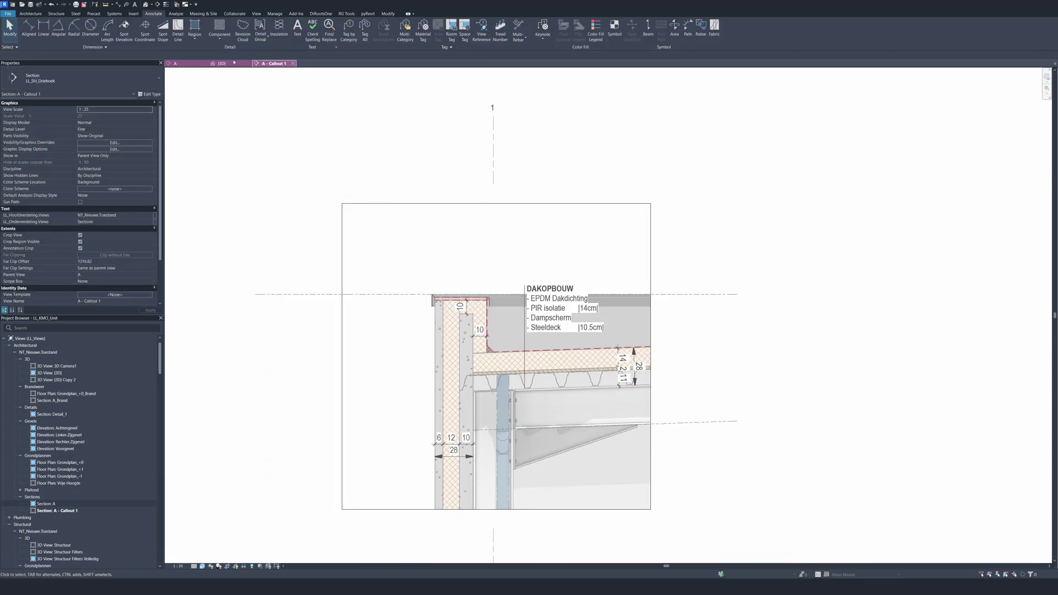
Step: Sketch a small circular LL_FR_Solid.Grijs.4 filled region as a dot at the steel deck
click(194, 26)
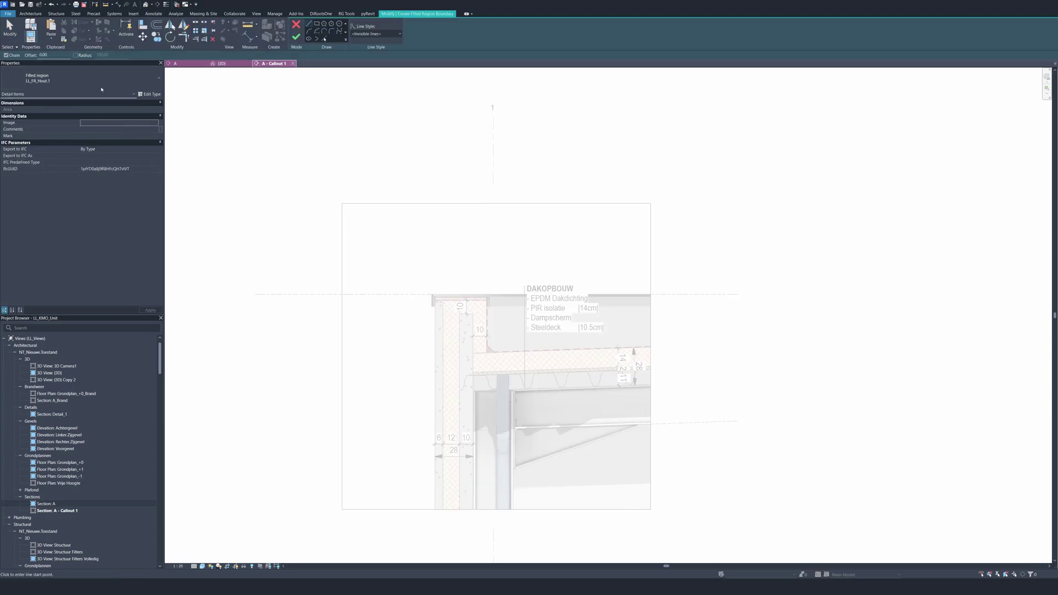
click(97, 84)
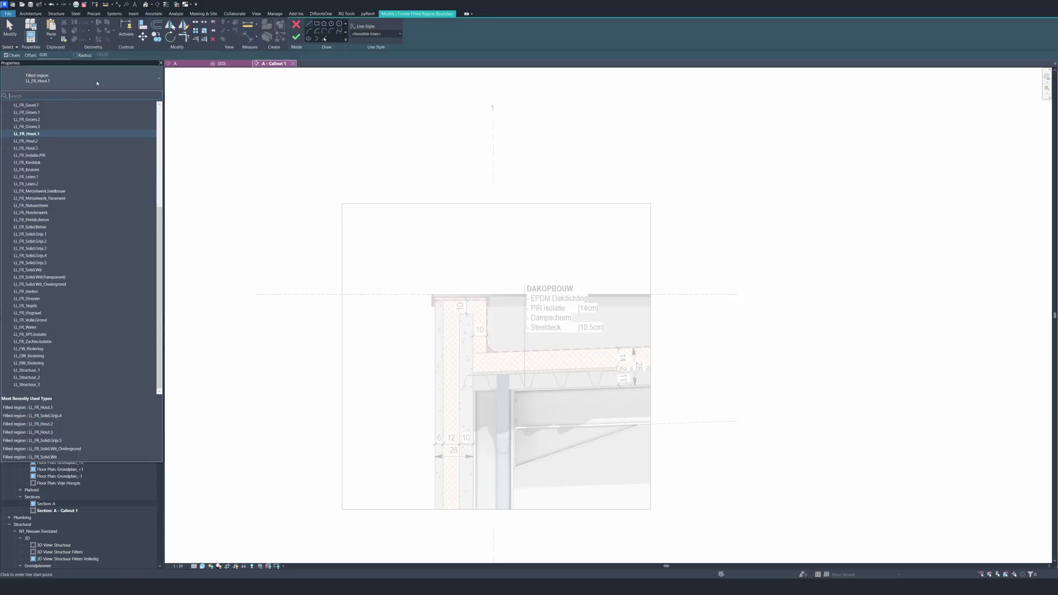
click(60, 256)
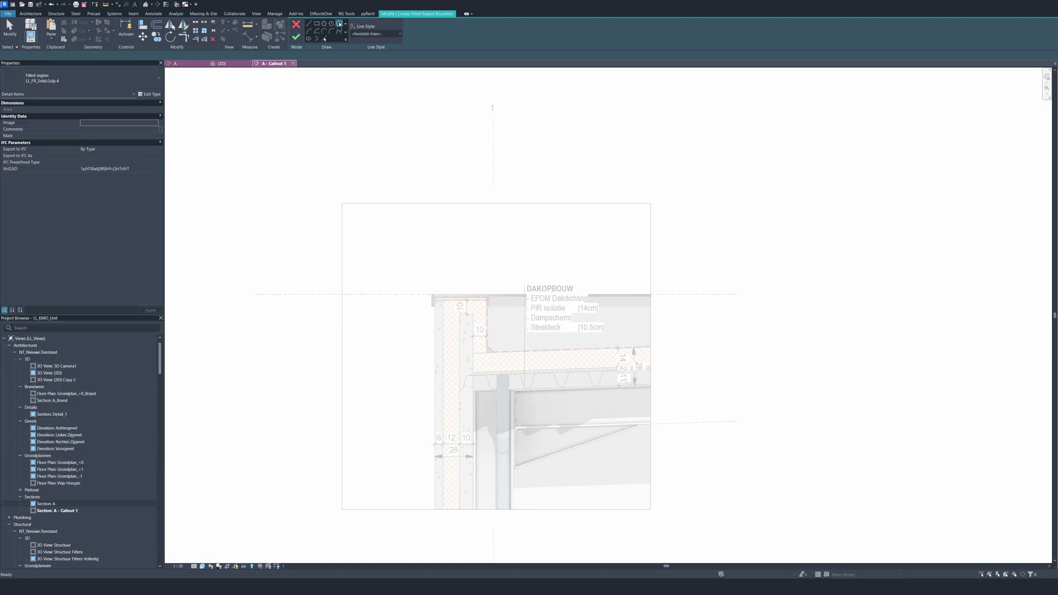
click(518, 295)
scroll(504, 400, up, 5)
click(504, 400)
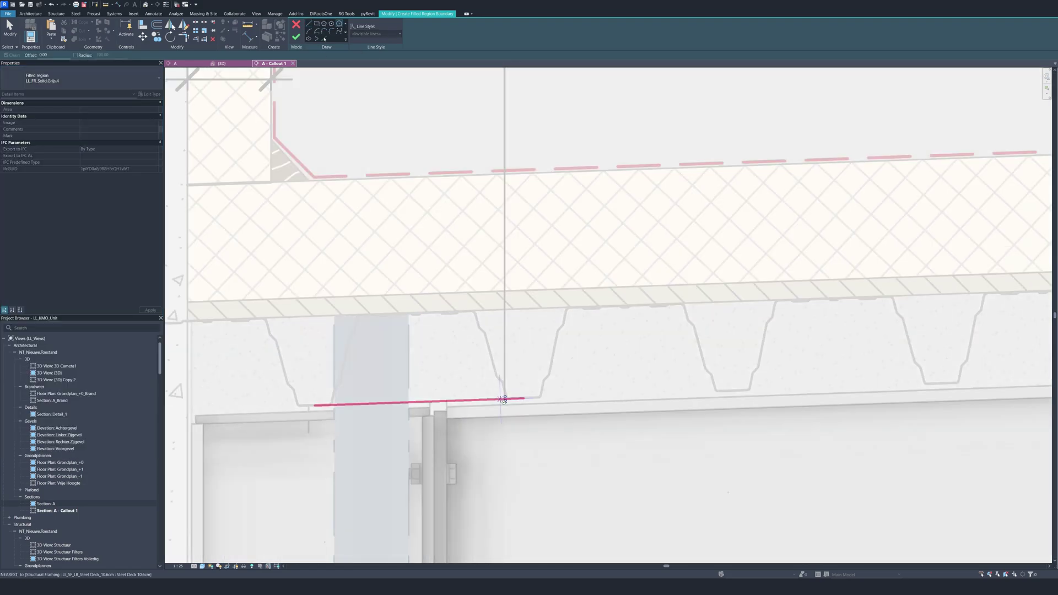
click(504, 400)
click(503, 390)
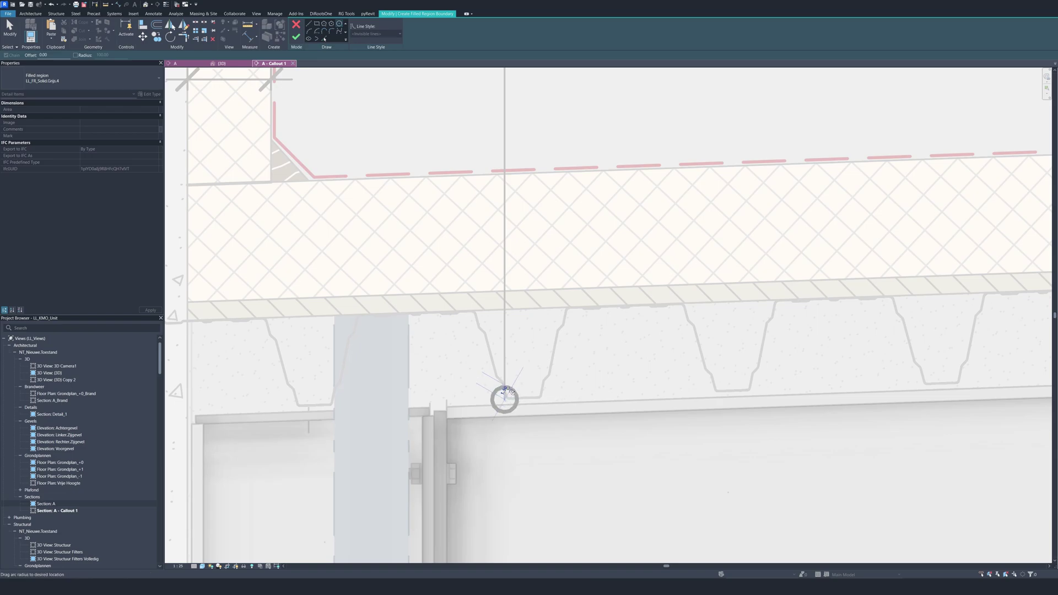
key(Escape)
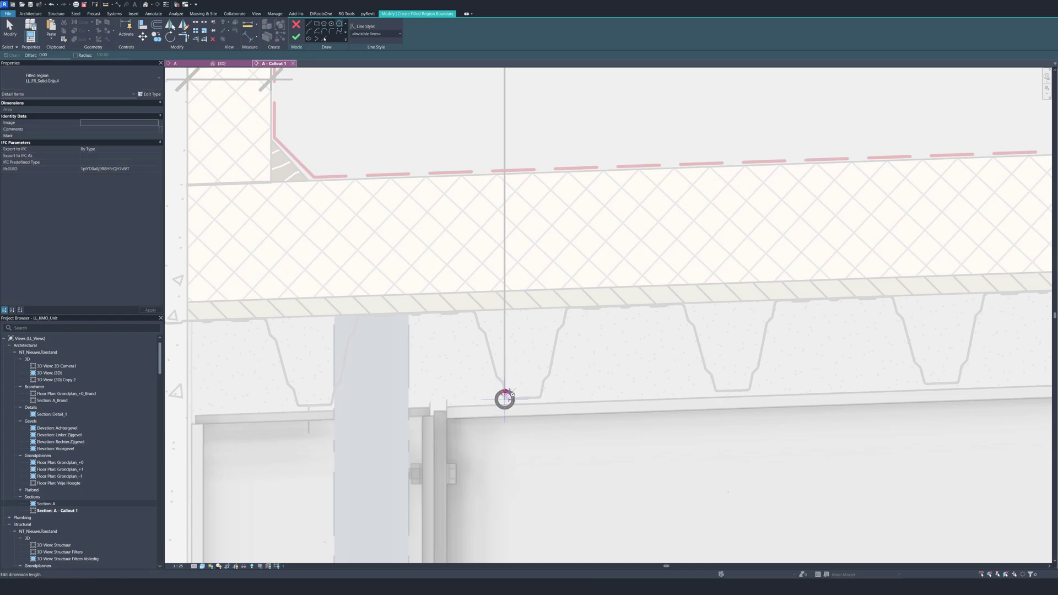
scroll(504, 395, down, 3)
key(Escape)
click(296, 37)
Step: Copy the dot up the leader to the deck top, next layer boundary and insulation top
key(c)
key(o)
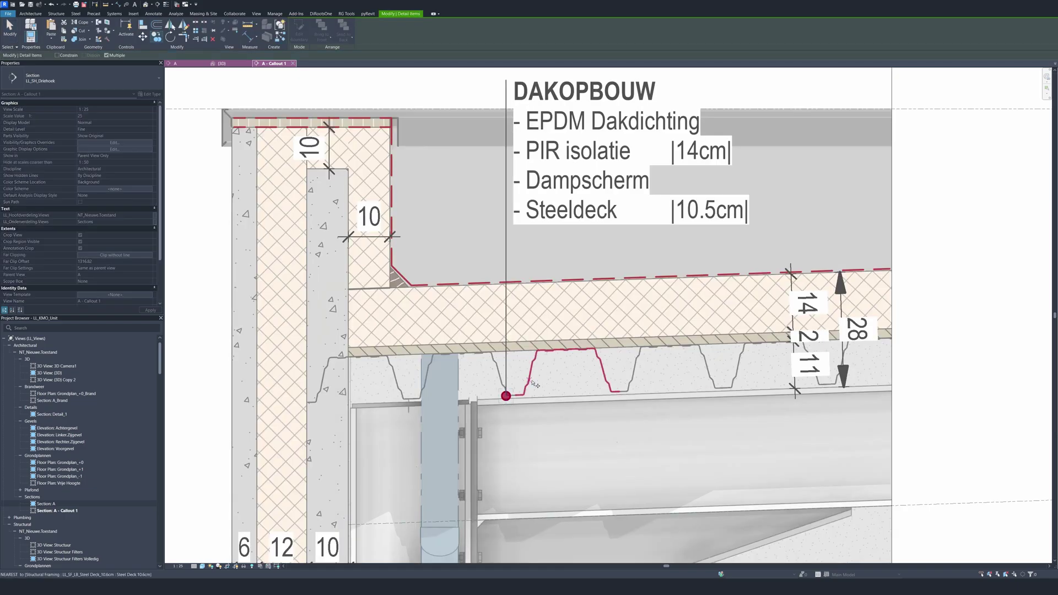
click(506, 395)
click(505, 346)
click(507, 315)
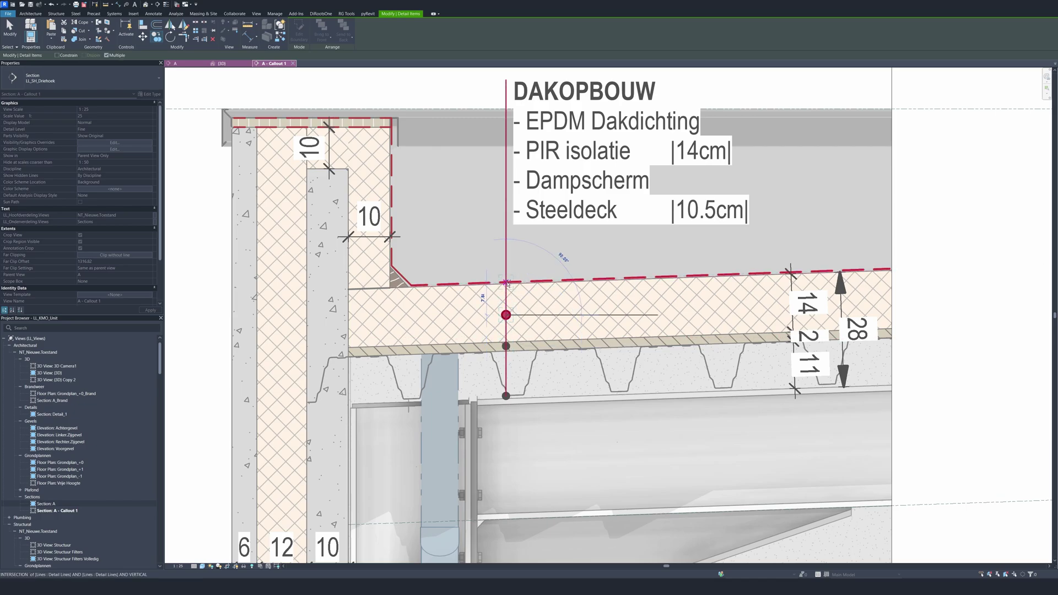
click(505, 283)
scroll(507, 335, down, 2)
key(Escape)
key(Escape)
scroll(512, 408, down, 3)
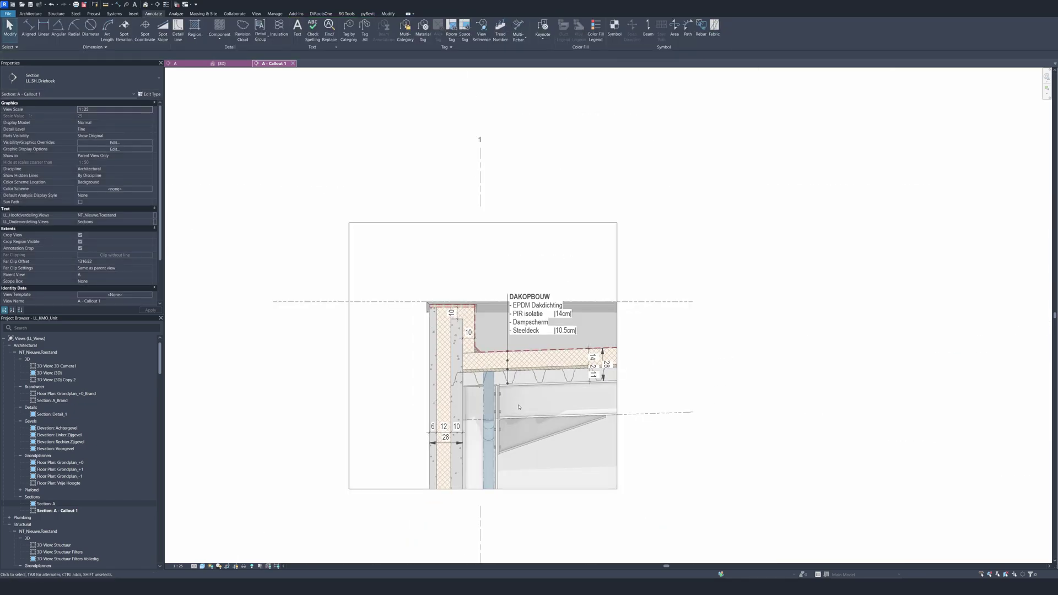
scroll(498, 377, up, 2)
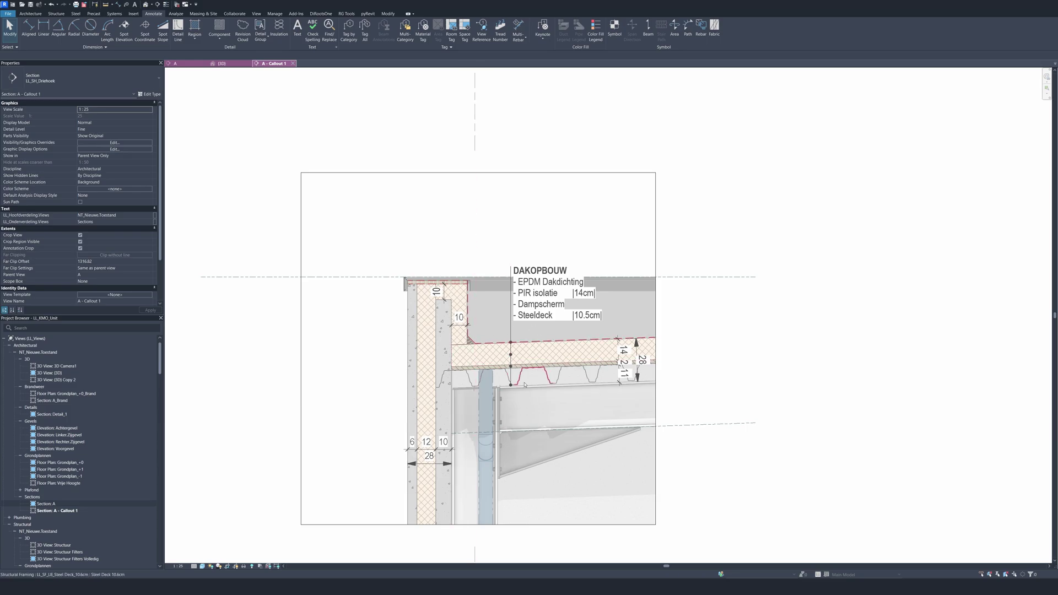
scroll(494, 406, up, 2)
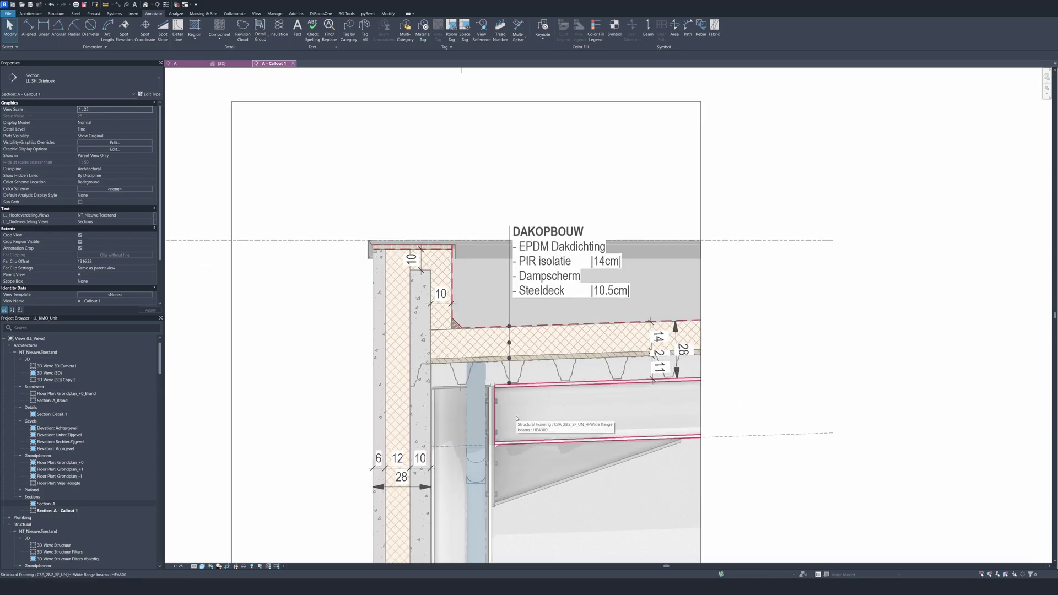
scroll(518, 413, down, 2)
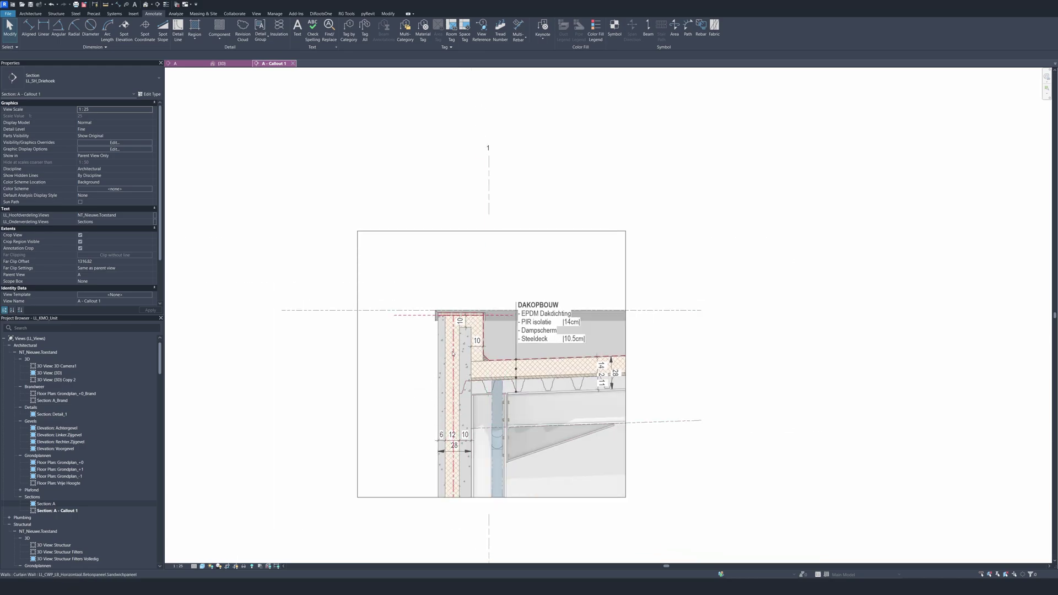
Step: Draw a horizontal detail line from left of the wall into the wall insulation
key(d)
key(l)
scroll(453, 353, up, 2)
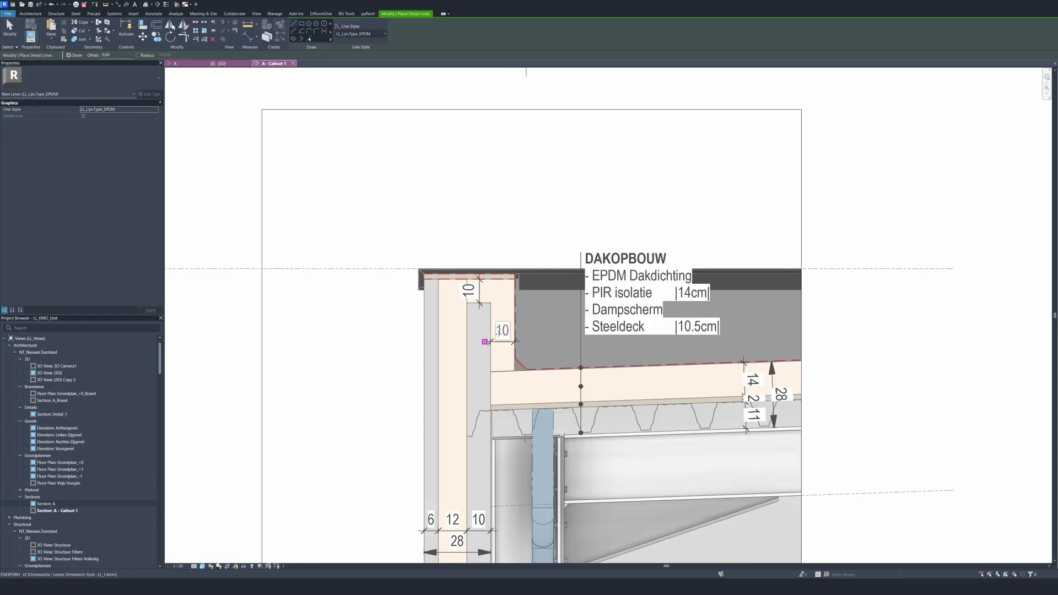
click(523, 314)
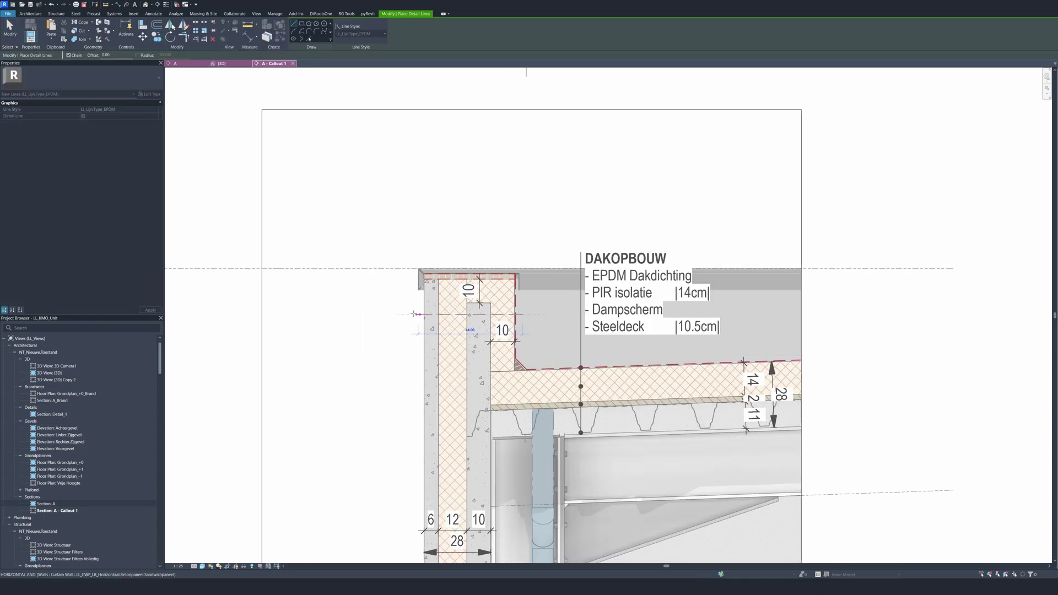
click(280, 314)
key(Escape)
key(Escape)
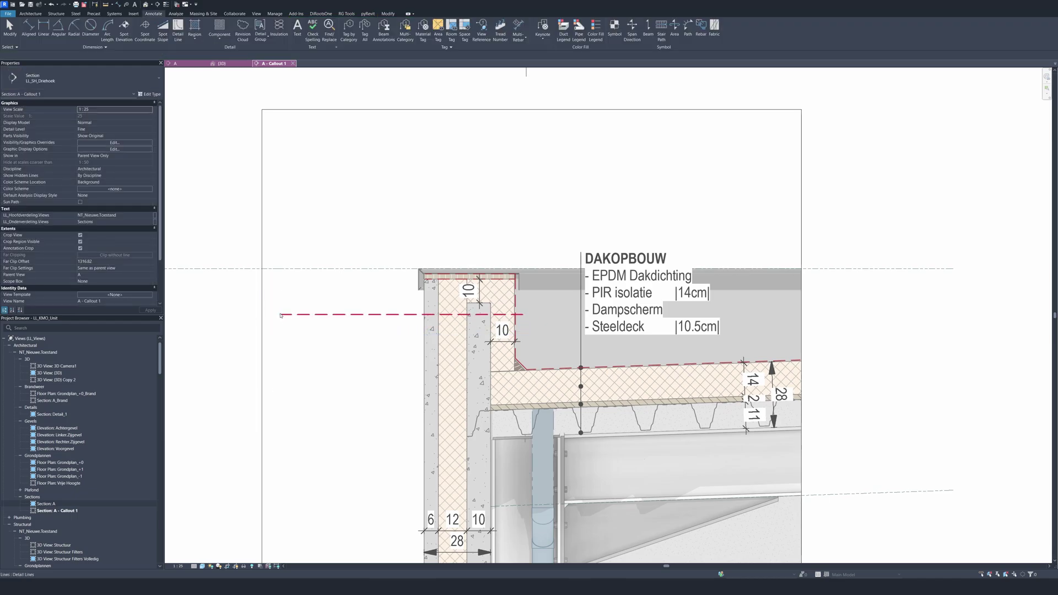
Step: Match the horizontal line's type to the grey DAKOPBOUW leader line (MA)
key(m)
key(a)
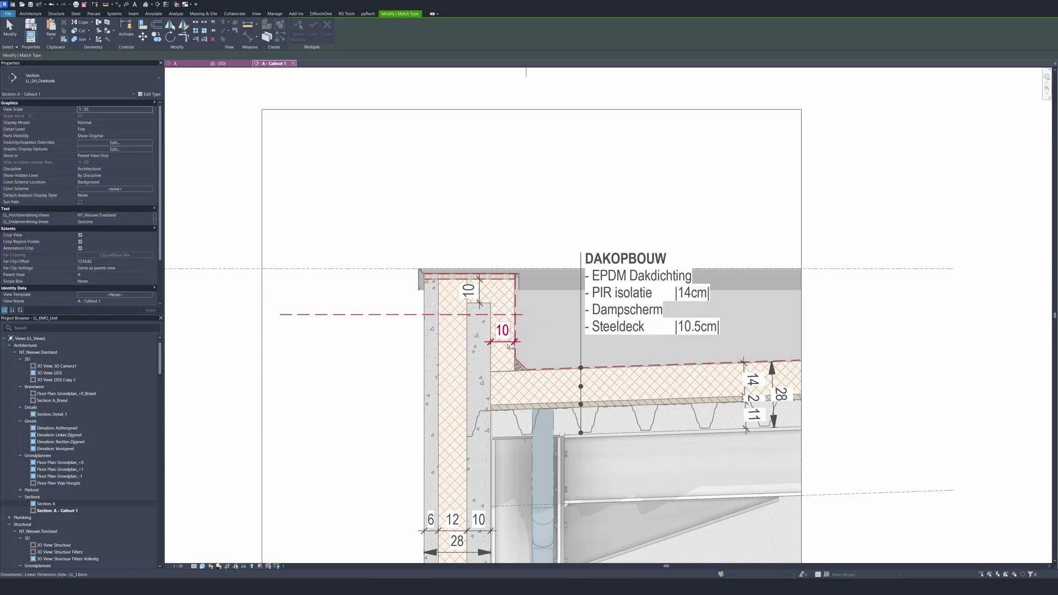
click(577, 350)
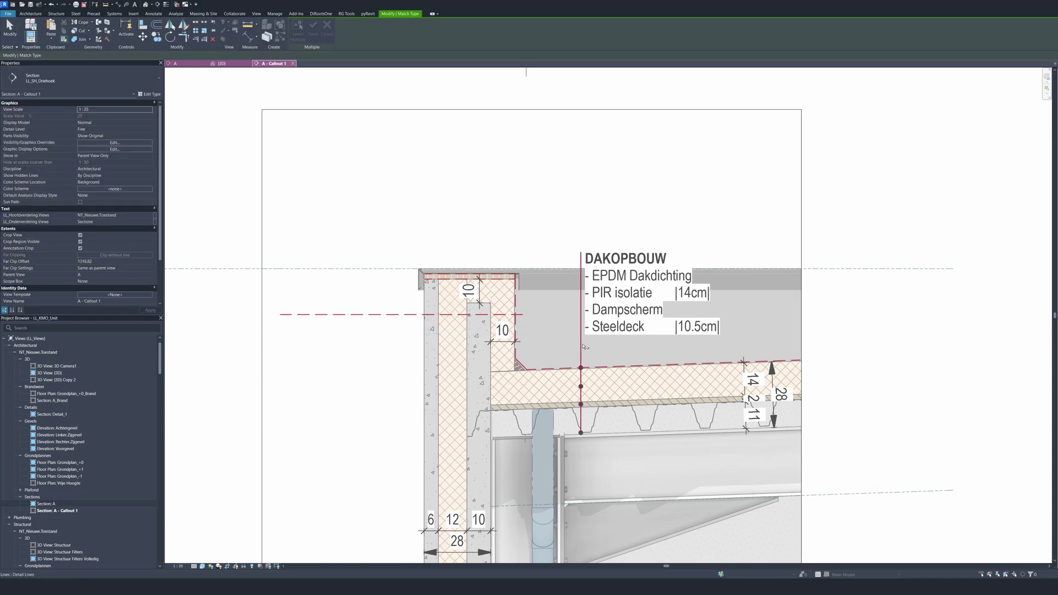
click(352, 315)
key(Escape)
scroll(379, 290, down, 3)
click(509, 291)
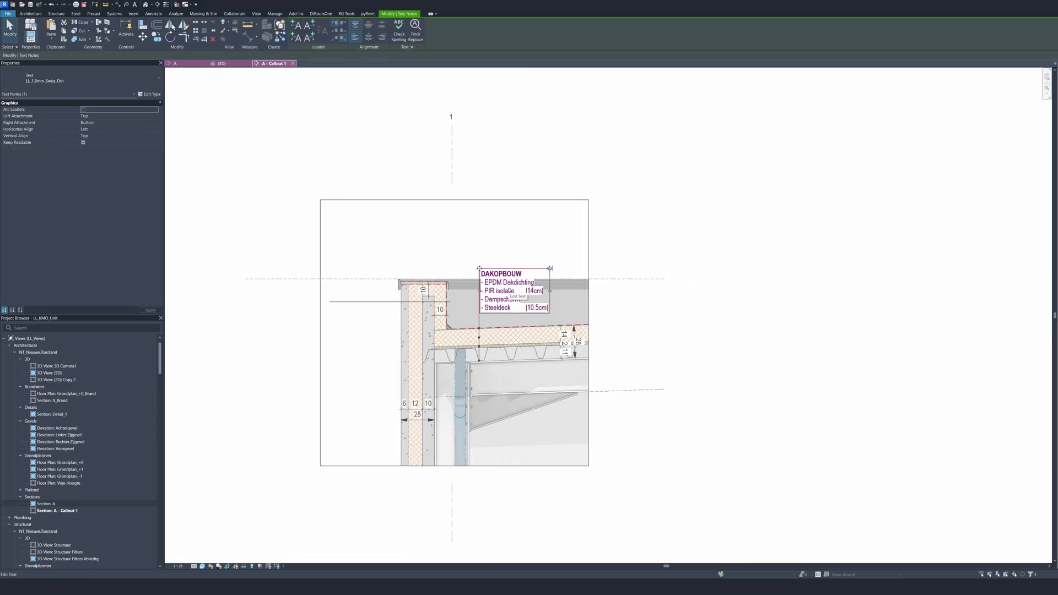
Step: Copy the DAKOPBOUW note left of the wall and replace its text with the DAKOPSTAND / PANEEL layer list
key(c)
key(o)
click(513, 292)
click(357, 334)
key(Escape)
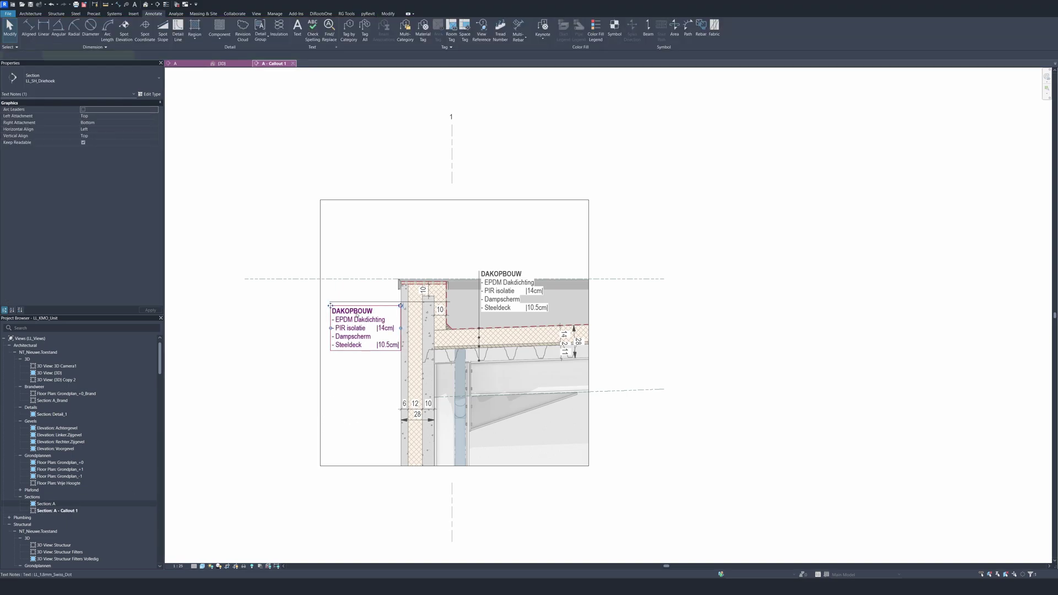
key(ctrl+a)
text(DAKOPSTAND - EPDM Dakdichting - PIR Isolatie	|14cm| PANEEL - Betonpaneel	|6cm| - Polystyreen	|10cm| - Glad Betonpaneel	|12cm|)
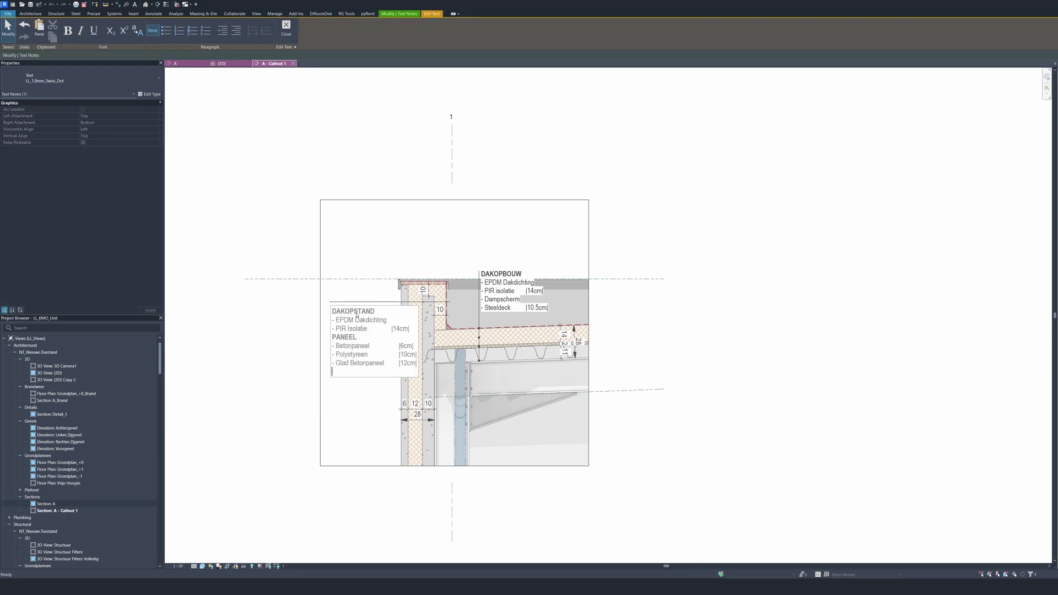
click(359, 252)
drag(330, 305, 314, 305)
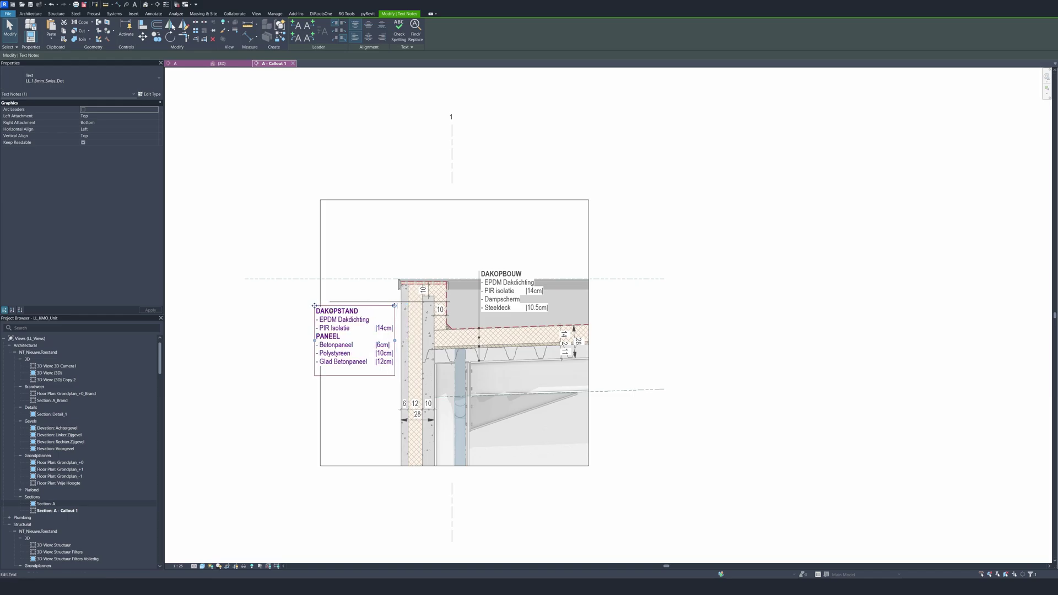
click(314, 335)
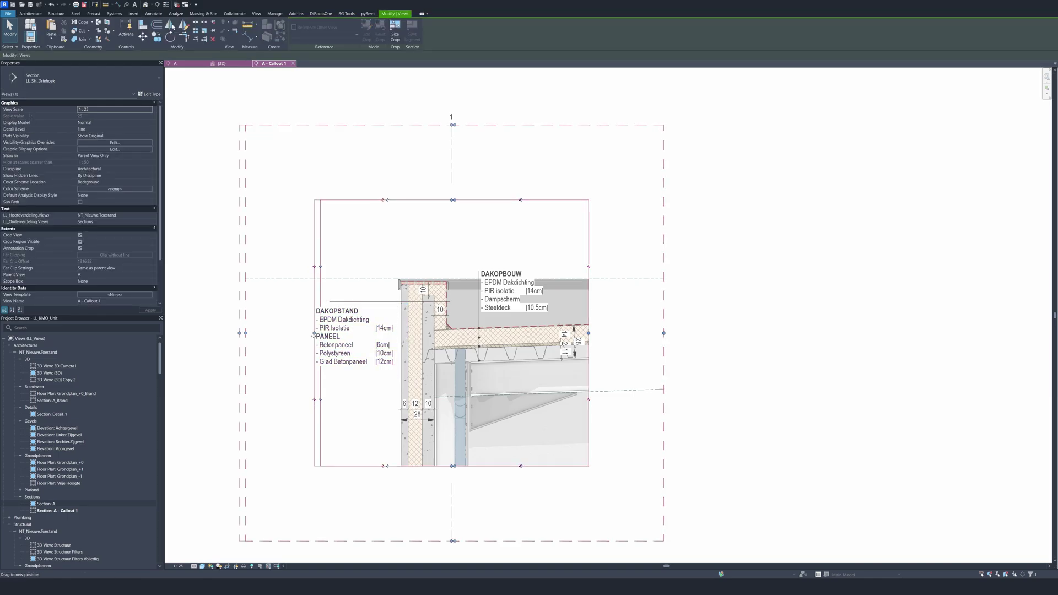
Step: Raise the DAKOPSTAND note up under the horizontal label line
key(d)
key(l)
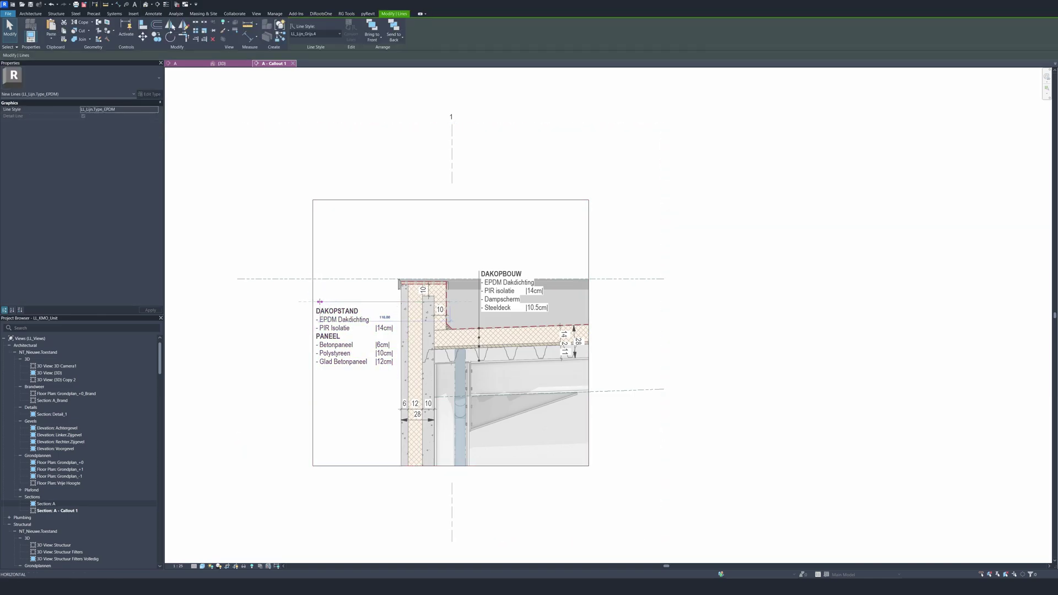
key(Escape)
key(Escape)
click(322, 311)
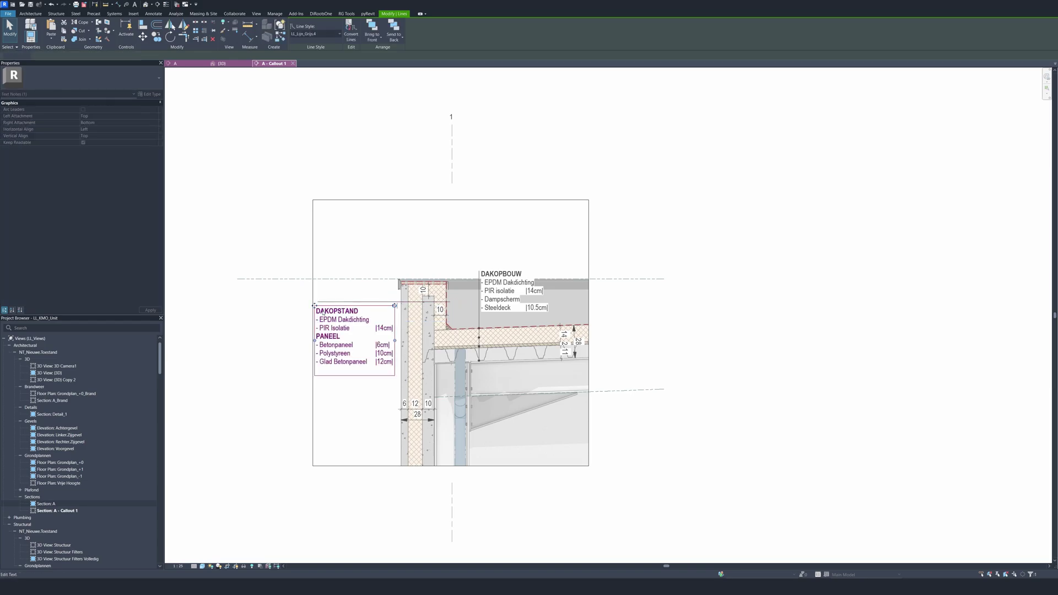
scroll(323, 311, up, 5)
drag(325, 317, 301, 285)
click(306, 283)
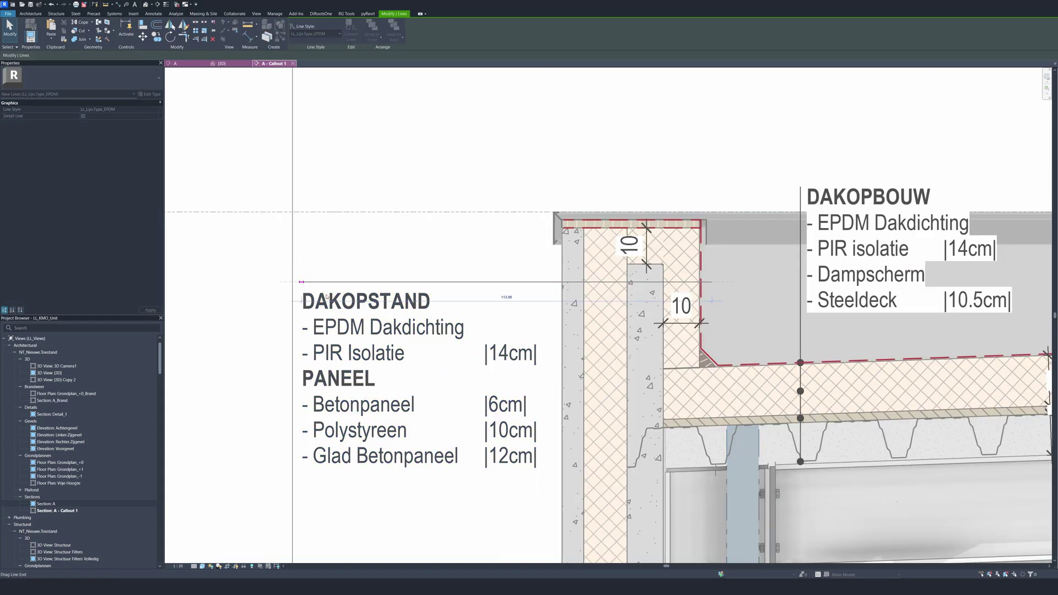
scroll(331, 319, down, 5)
Step: Copy a DAKOPBOUW marker dot onto the horizontal DAKOPSTAND label line at the wall layers
scroll(548, 363, up, 3)
click(535, 389)
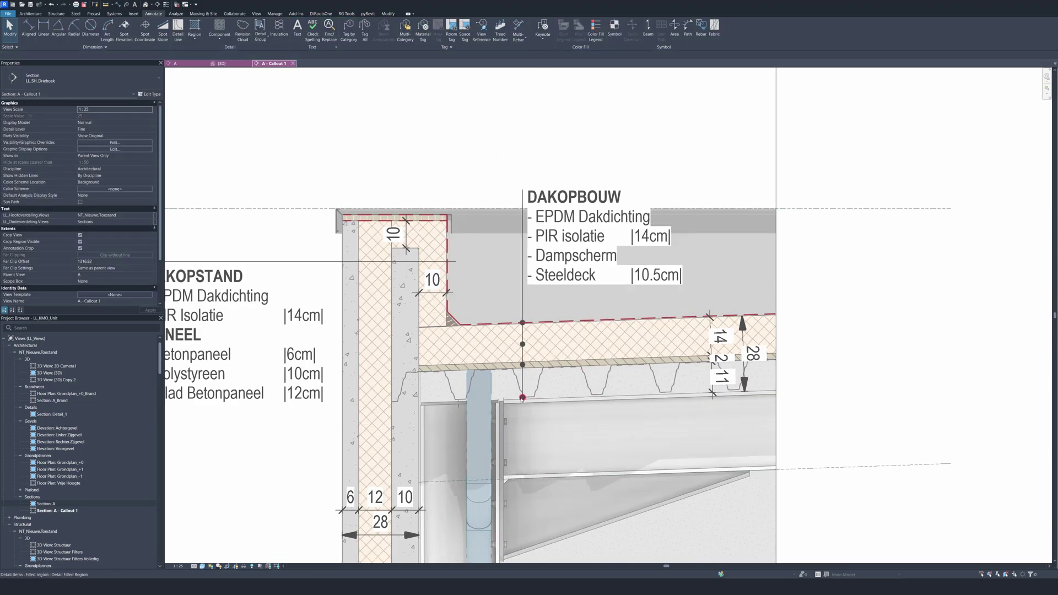
key(c)
key(o)
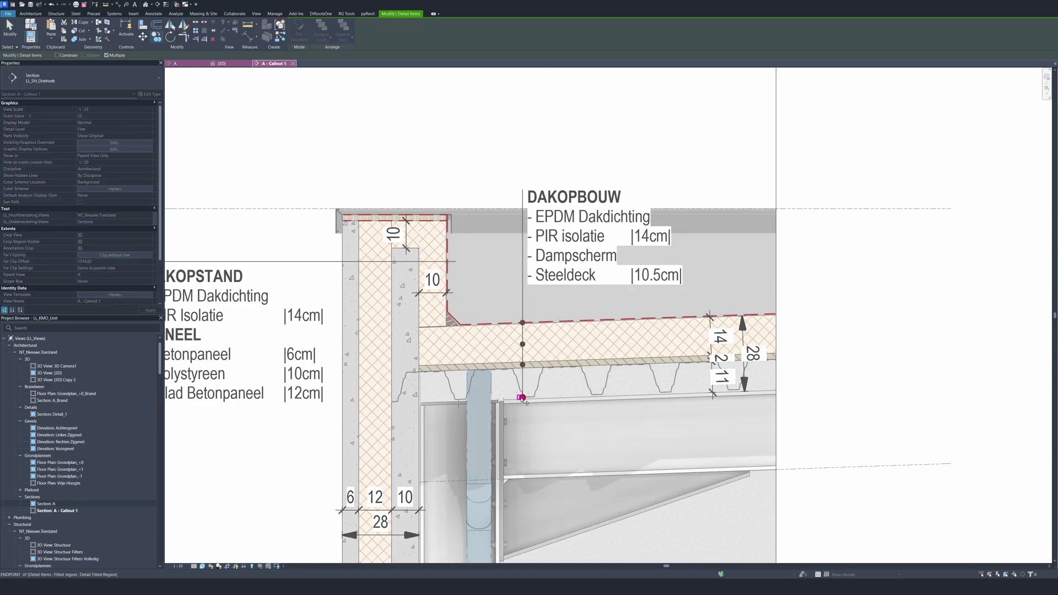
scroll(523, 396, up, 2)
click(522, 397)
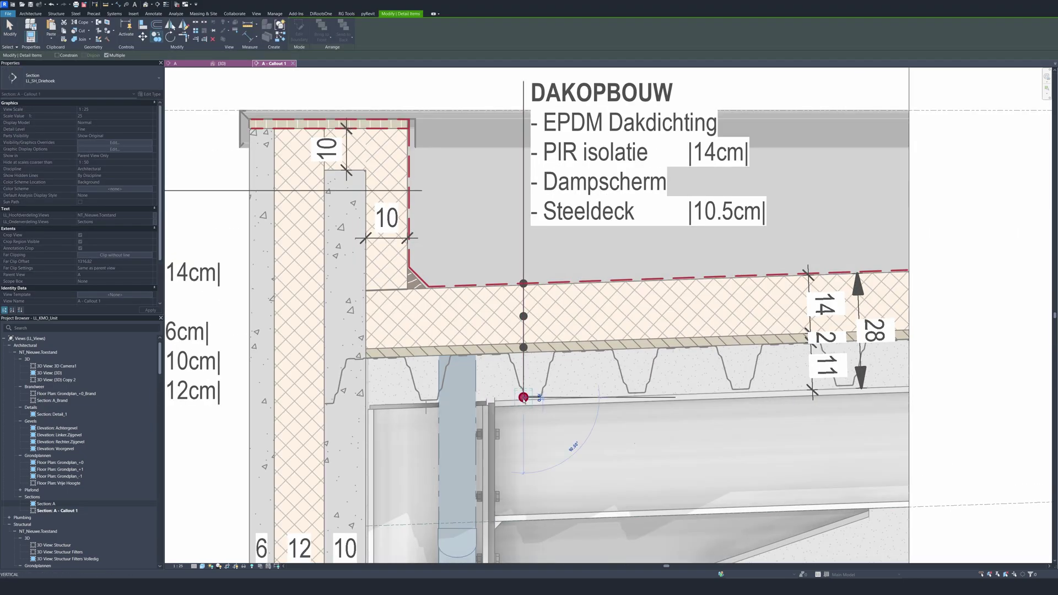
click(345, 191)
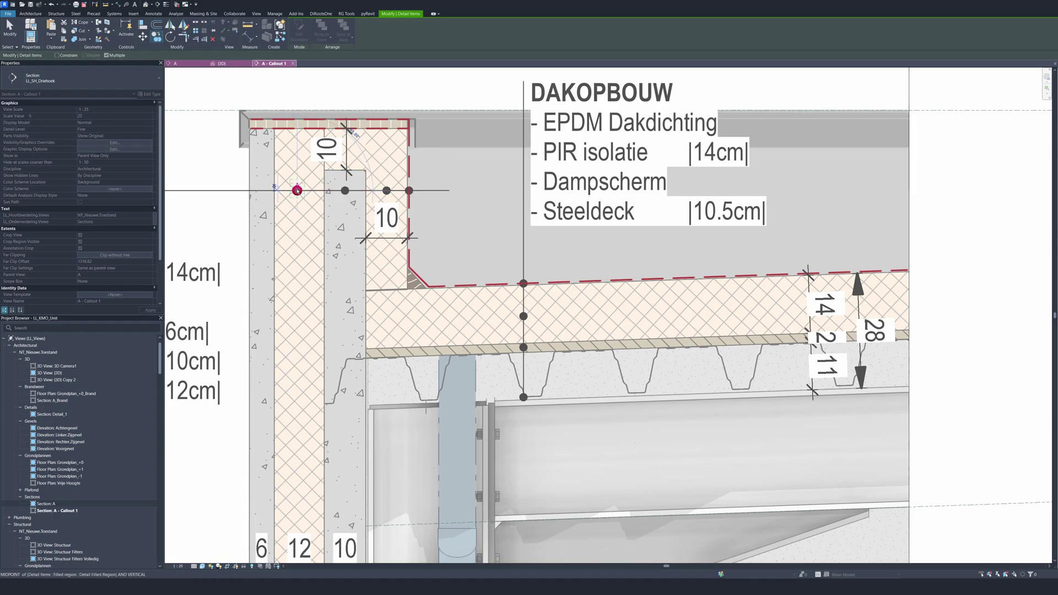
scroll(392, 251, down, 5)
key(Escape)
scroll(382, 227, up, 5)
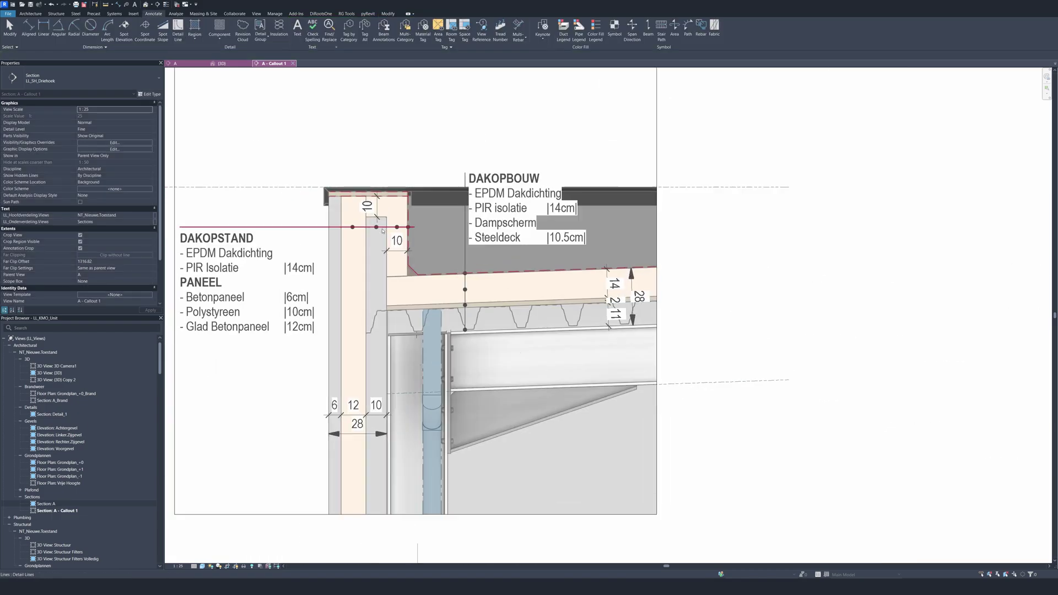
click(457, 226)
key(Escape)
scroll(446, 265, down, 5)
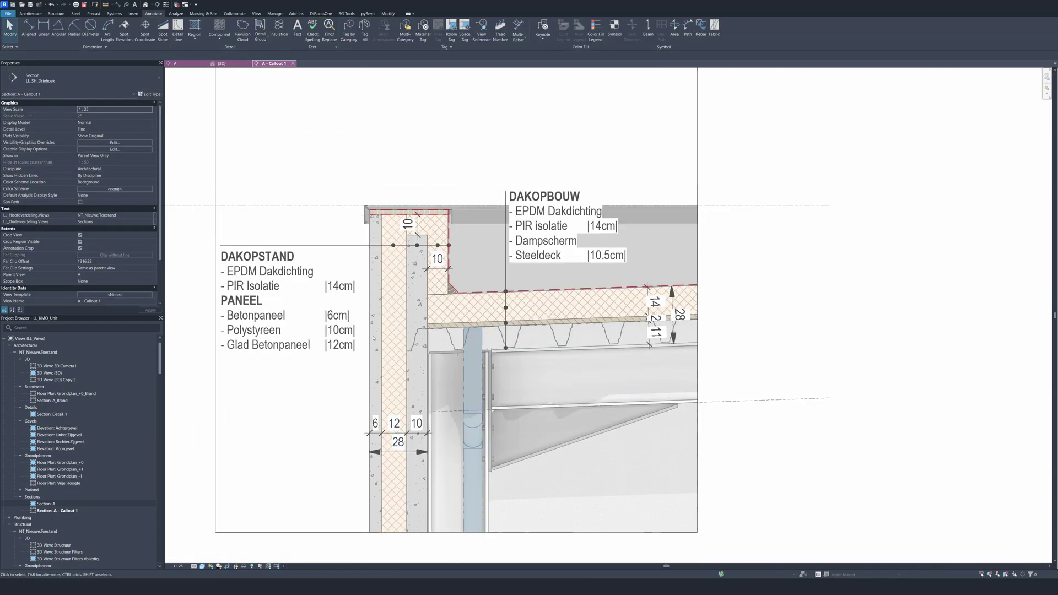
scroll(374, 337, down, 2)
scroll(689, 370, down, 1)
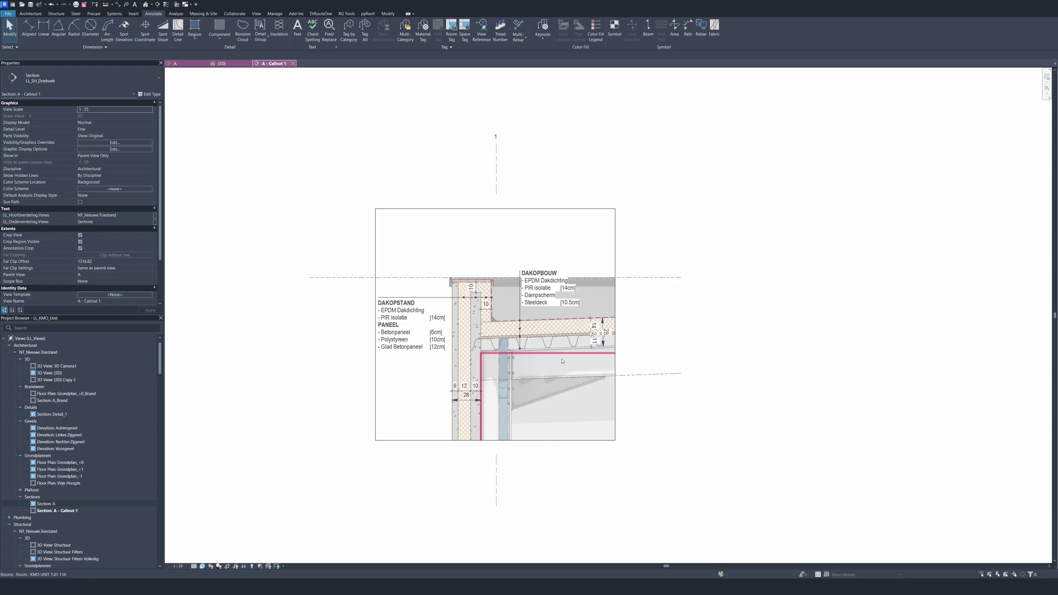
scroll(470, 253, up, 1)
scroll(435, 276, up, 1)
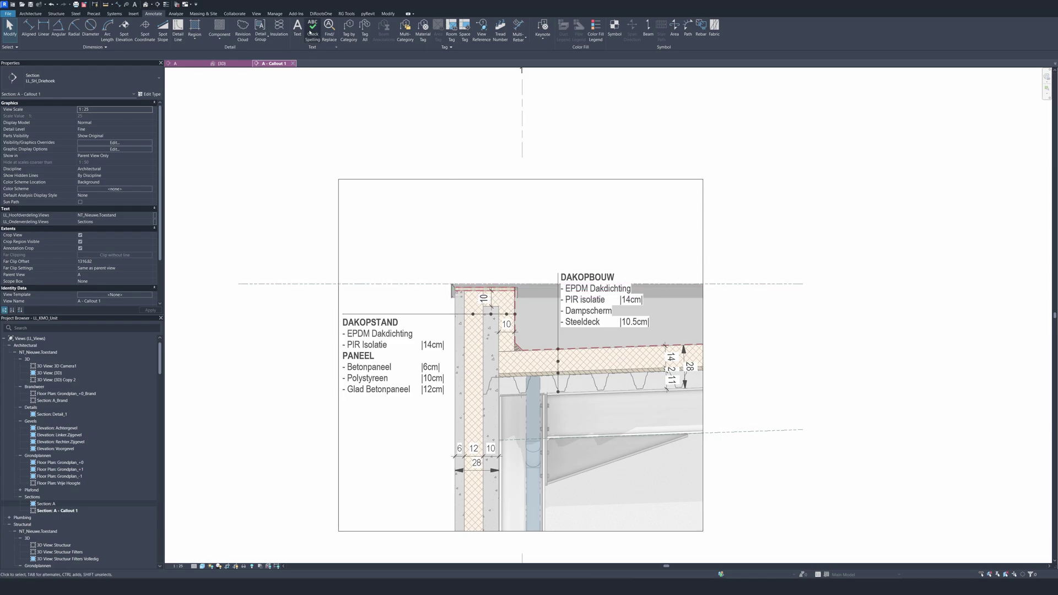
Step: Add a PIR Isolatie text note with a right arc leader pointing at the PIR insulation
click(299, 29)
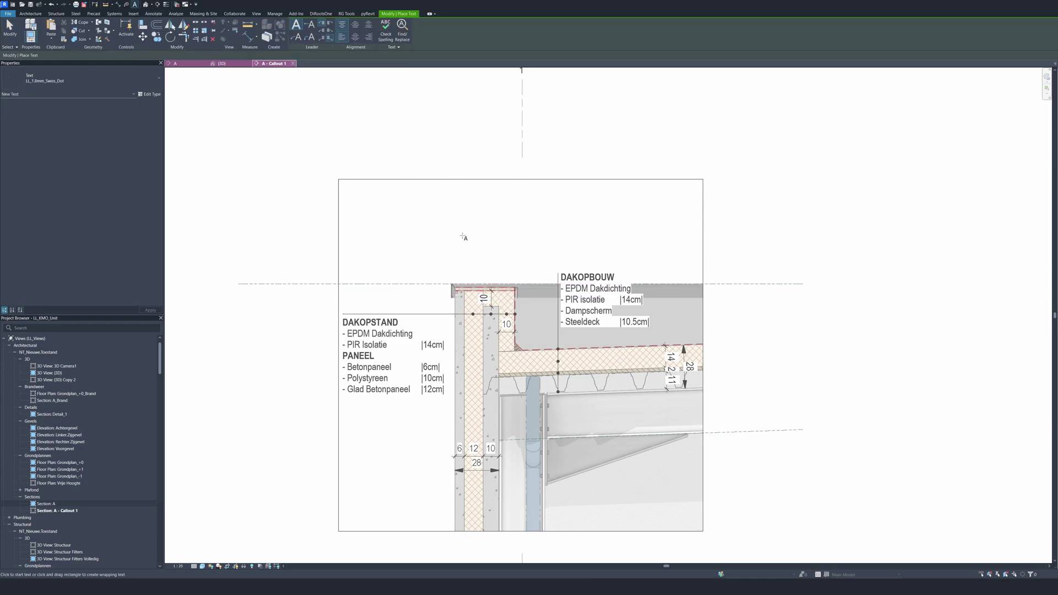
click(404, 203)
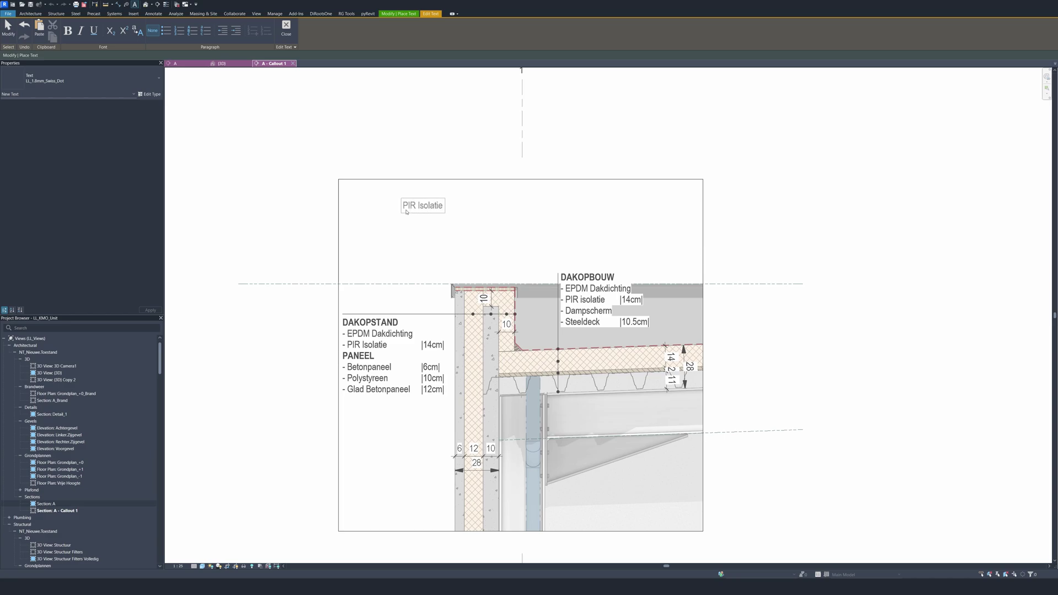
click(413, 219)
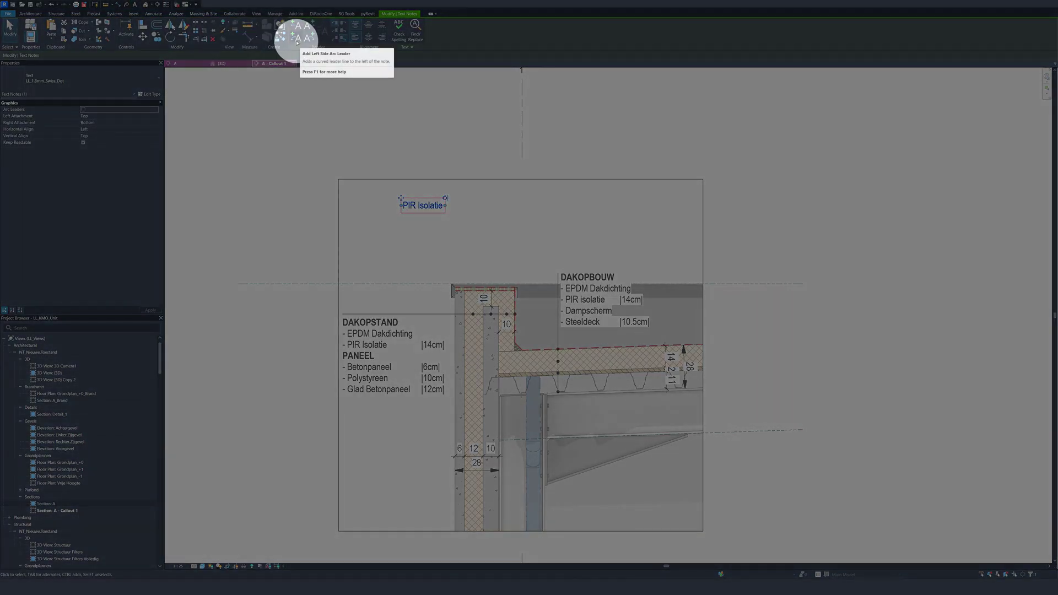
click(296, 38)
click(309, 37)
drag(441, 217, 481, 287)
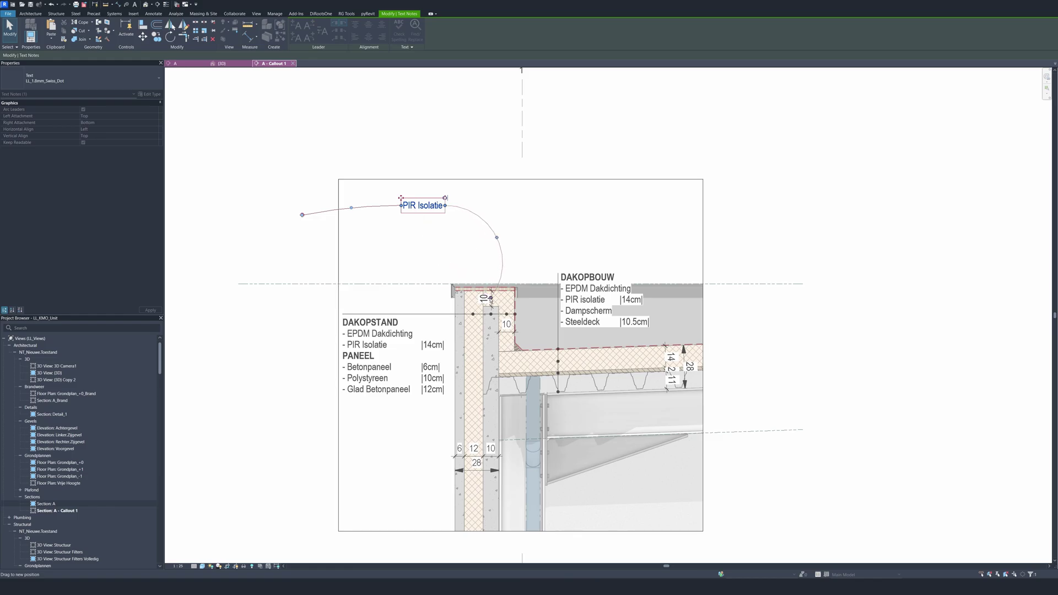
ctrl+drag(401, 197, 392, 261)
scroll(492, 312, up, 6)
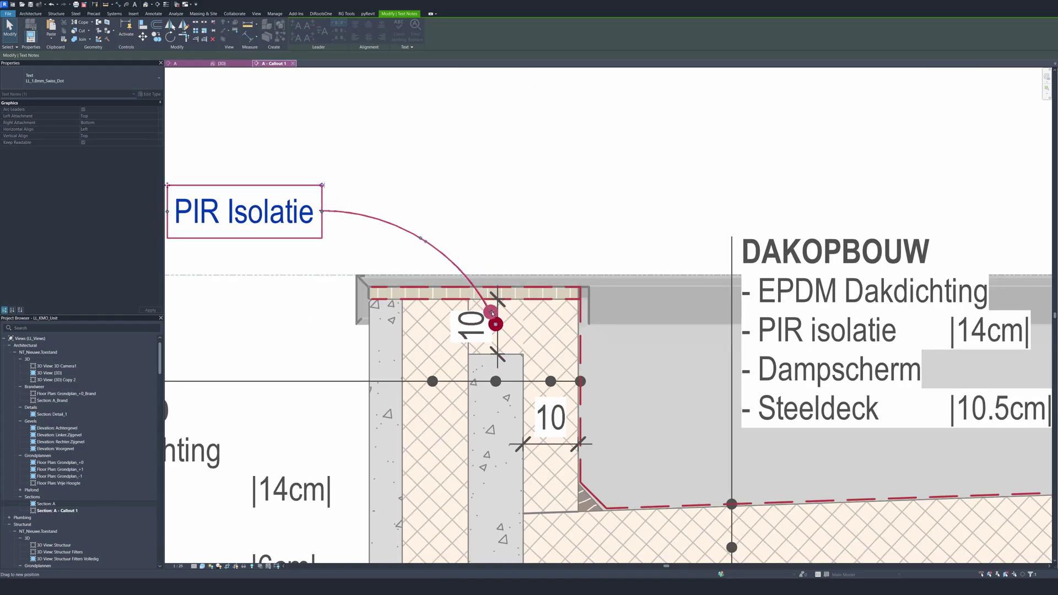
drag(491, 312, 513, 314)
scroll(459, 337, down, 4)
Step: Copy it into a Watervaste Multiplex note with its leader on the multiplex layer
key(c)
key(o)
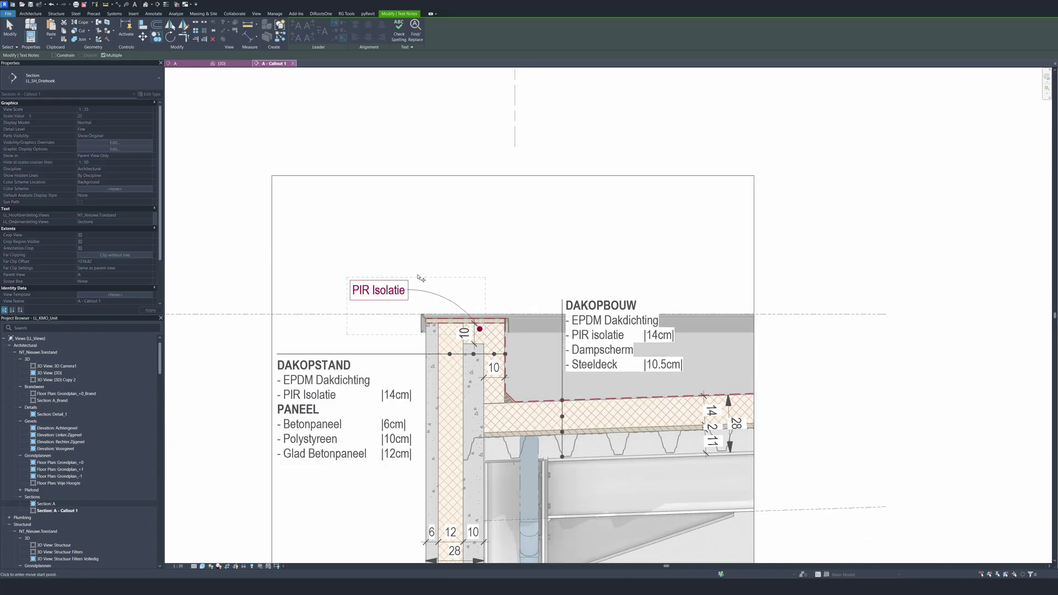
click(379, 292)
click(398, 265)
scroll(405, 267, up, 2)
double_click(422, 266)
key(BackSpace)
key(BackSpace)
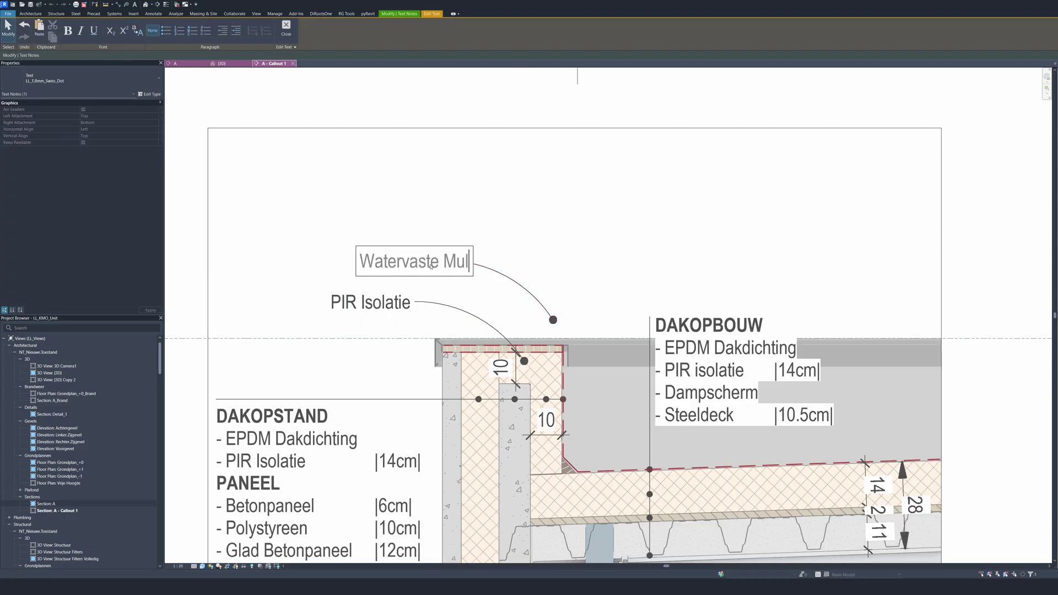
click(460, 203)
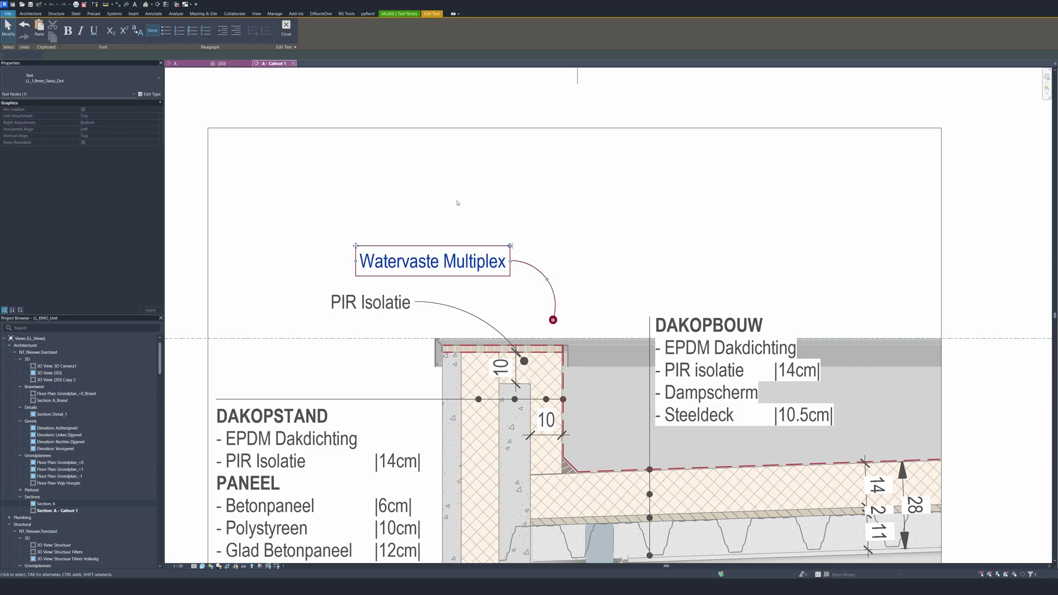
drag(355, 246, 336, 259)
drag(552, 321, 525, 347)
drag(336, 258, 291, 258)
Step: Copy the note higher up and rewrite it as Aluminium Profiel
click(362, 266)
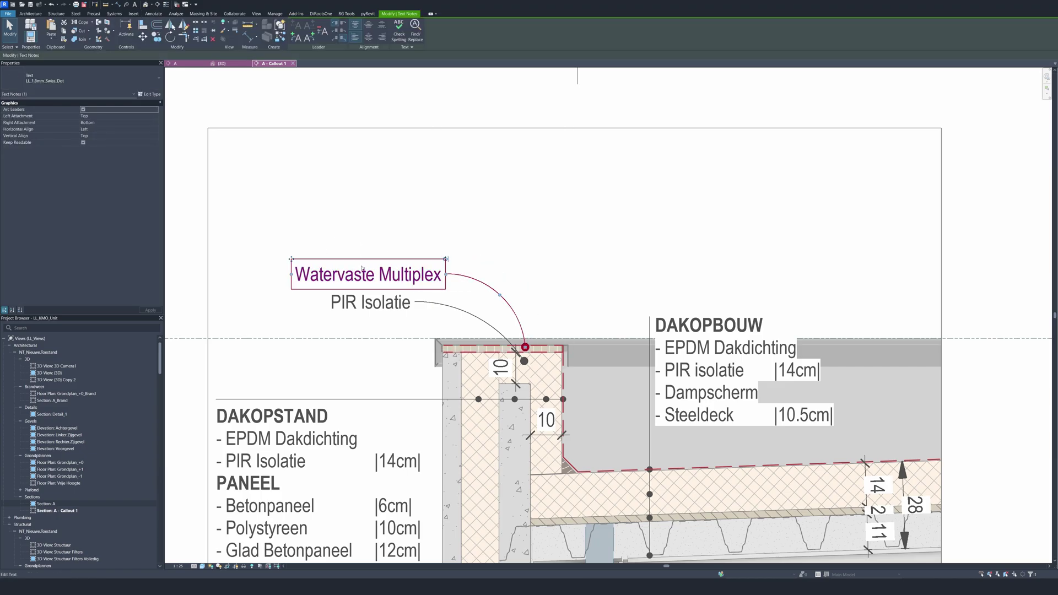
drag(362, 268, 414, 226)
double_click(414, 226)
key(ctrl+a)
text(A)
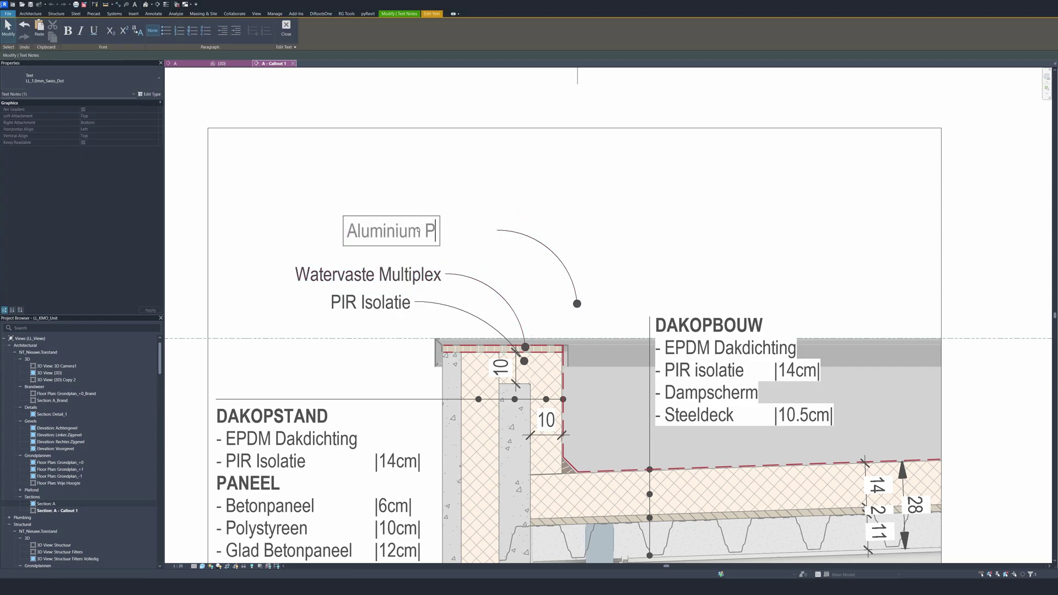
click(410, 186)
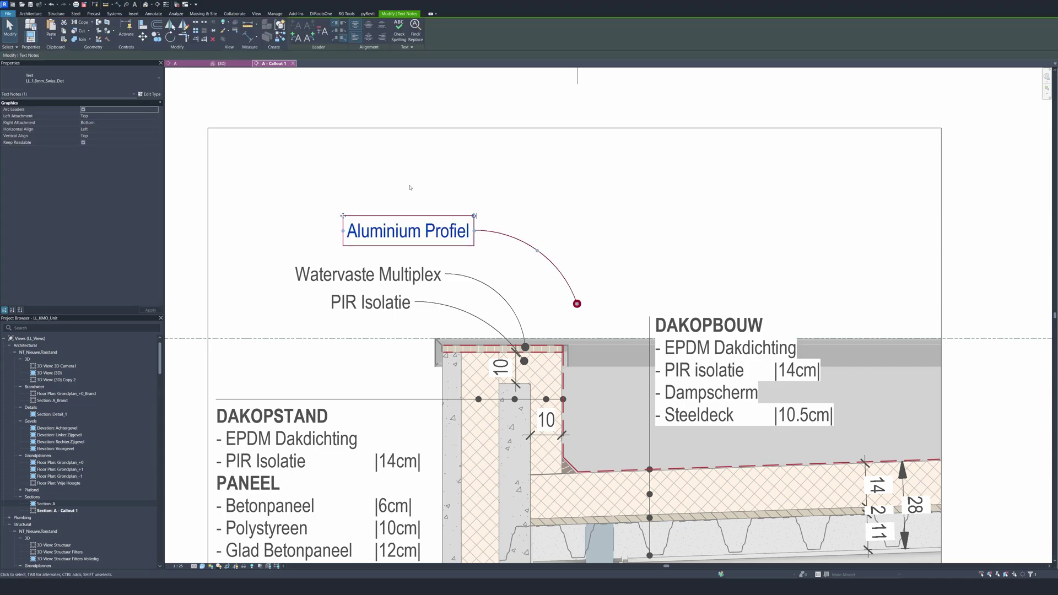
click(410, 187)
Step: Arrange the Aluminium Profiel, Watervaste Multiplex and PIR Isolatie notes and adjust the multiplex leader tip
click(353, 221)
drag(343, 216, 633, 247)
click(315, 262)
drag(315, 262, 648, 275)
click(324, 290)
drag(324, 290, 444, 345)
click(654, 253)
drag(632, 245, 564, 244)
click(620, 273)
drag(619, 273, 568, 273)
drag(525, 347, 477, 349)
key(Escape)
scroll(568, 268, down, 3)
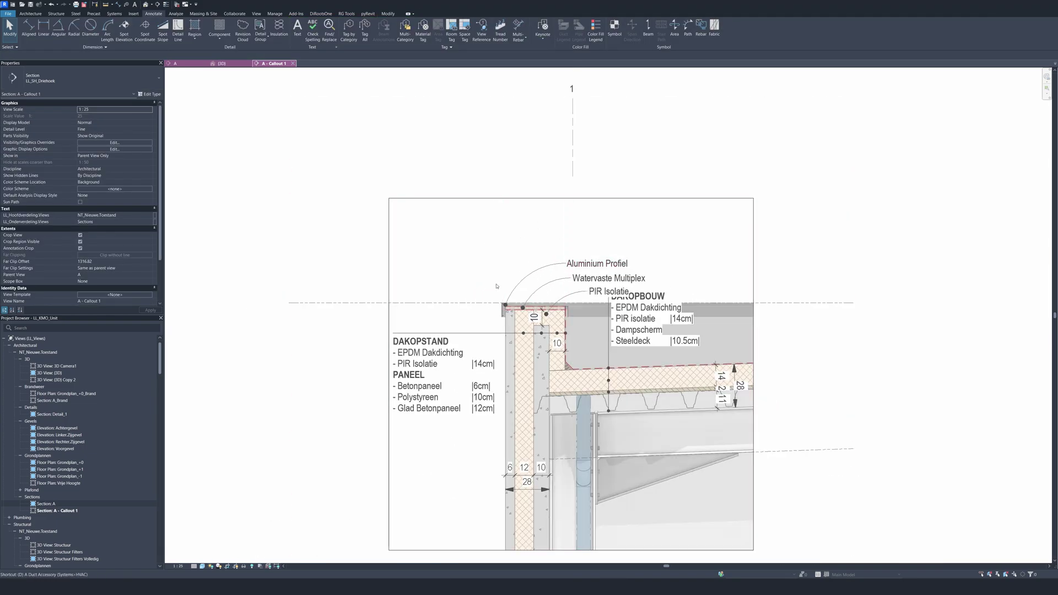
Step: Place a 9 aligned dimension left of the roof upstand top, from the roof edge
key(i)
scroll(499, 292, up, 4)
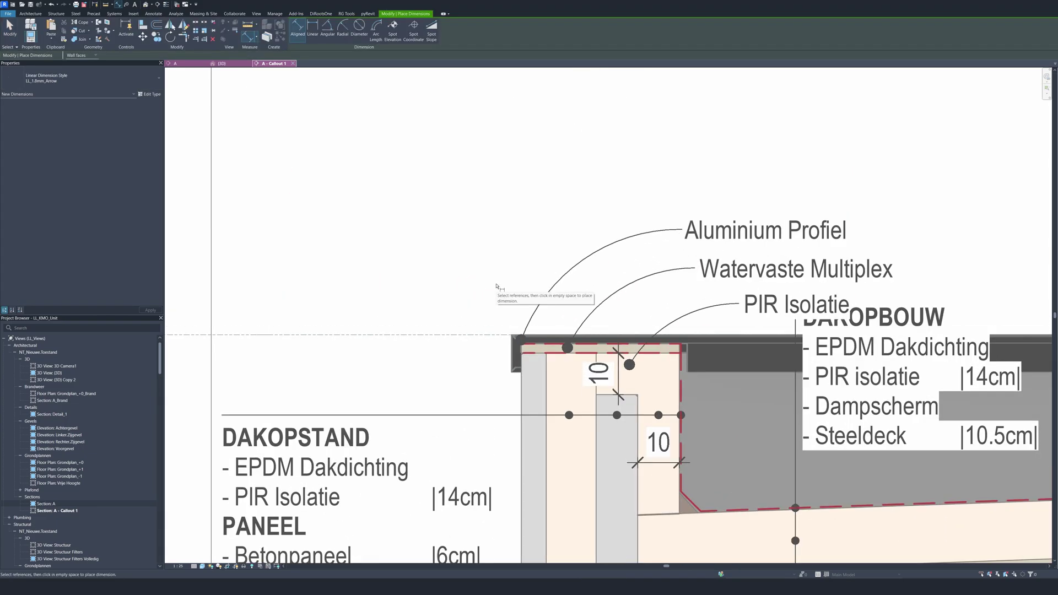
click(542, 335)
click(512, 374)
click(471, 352)
key(Escape)
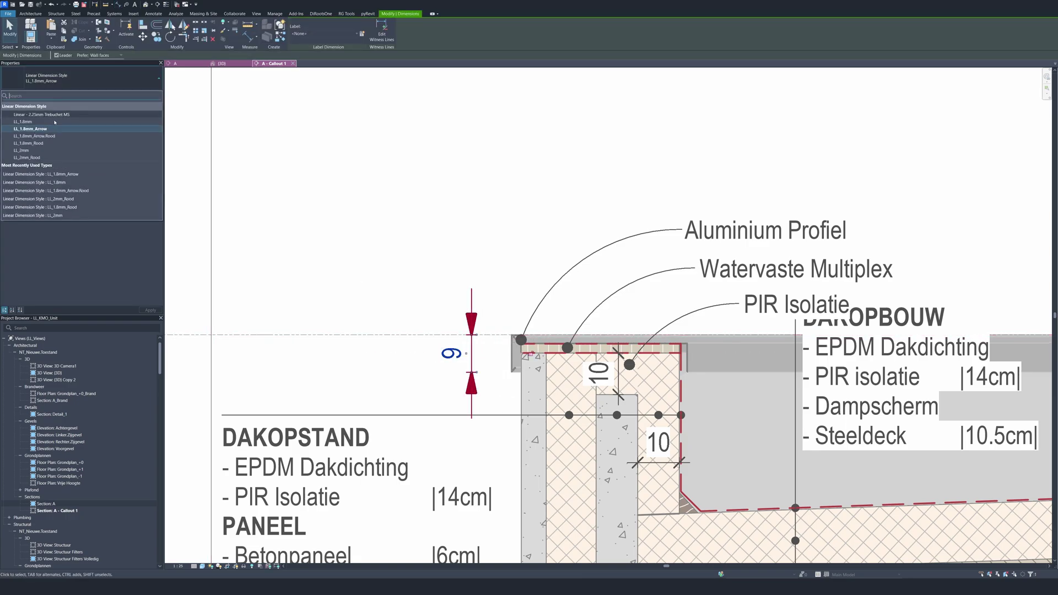
key(Escape)
Step: Edit the DAKOPBOUW note text
scroll(536, 303, down, 3)
scroll(535, 303, down, 4)
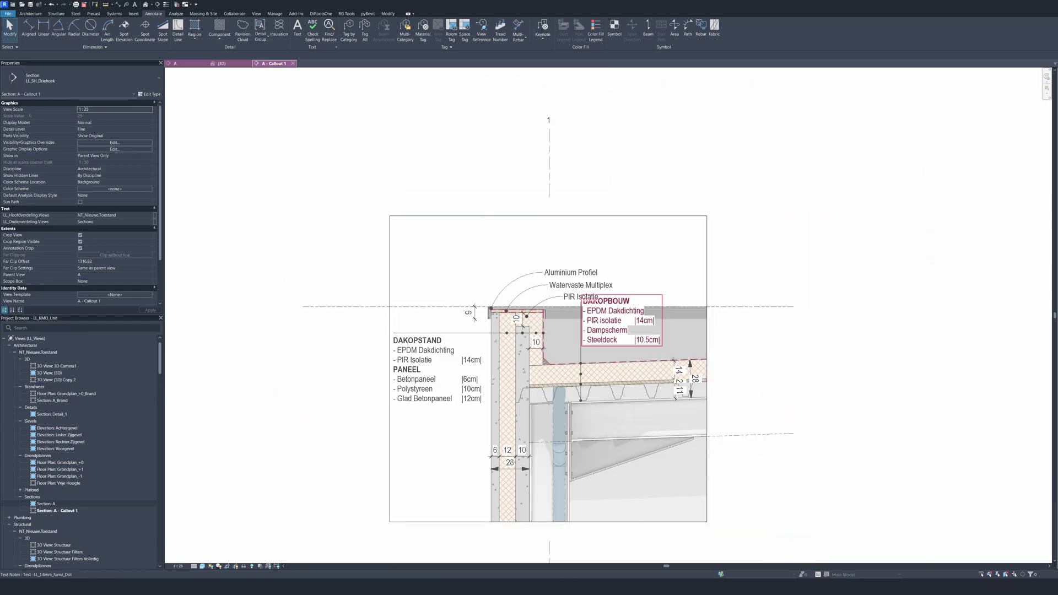
double_click(592, 337)
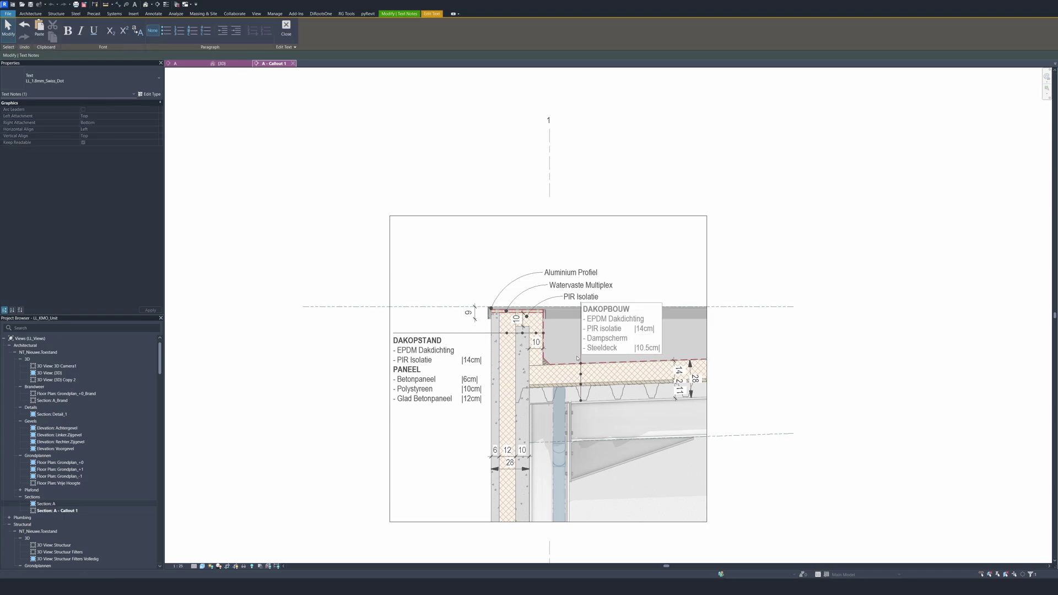
click(578, 358)
Step: Draw a new vertical line matching the DAKOPBOUW label's line style
click(581, 311)
scroll(580, 309, up, 3)
key(d)
key(l)
click(585, 545)
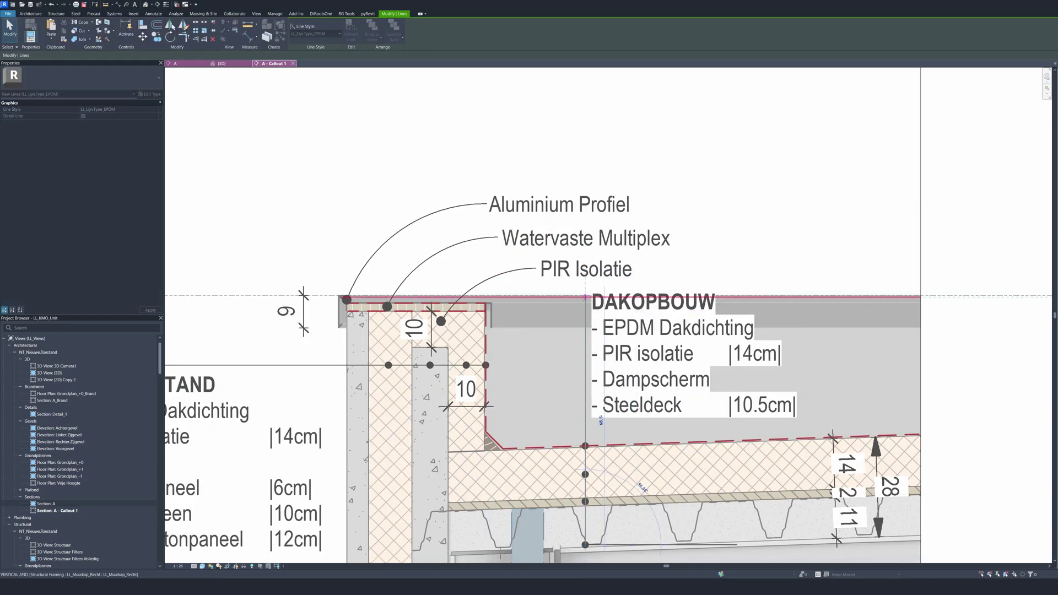
click(585, 297)
key(Escape)
key(Escape)
scroll(540, 309, down, 3)
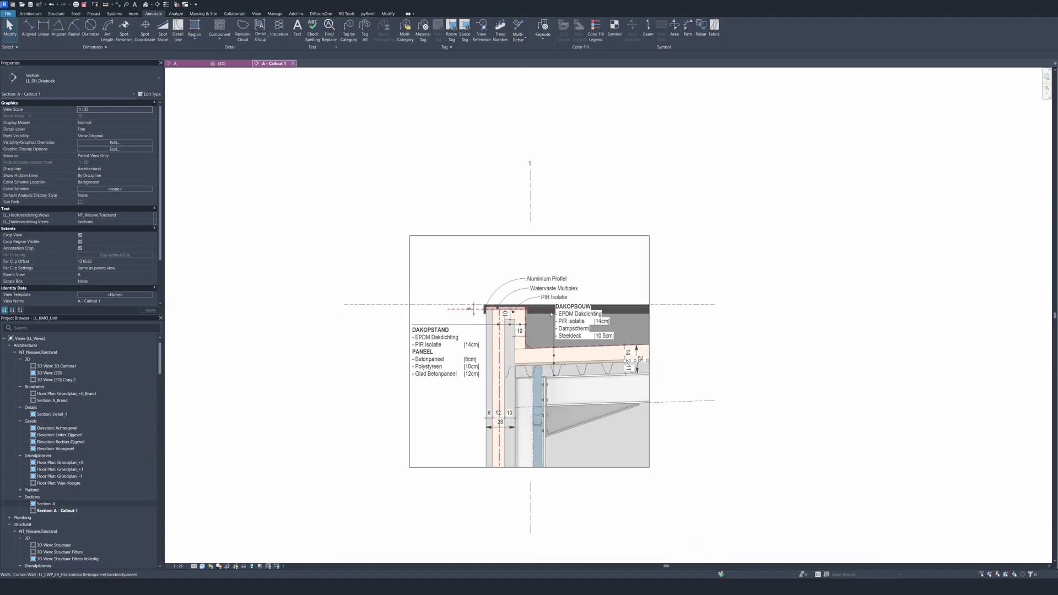
scroll(776, 367, down, 2)
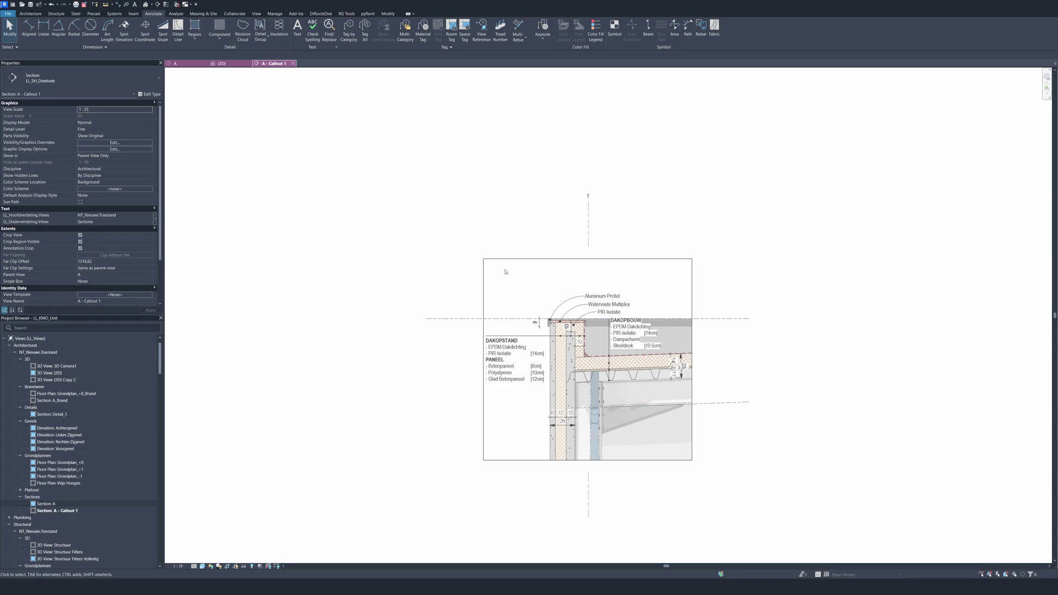
scroll(545, 323, up, 1)
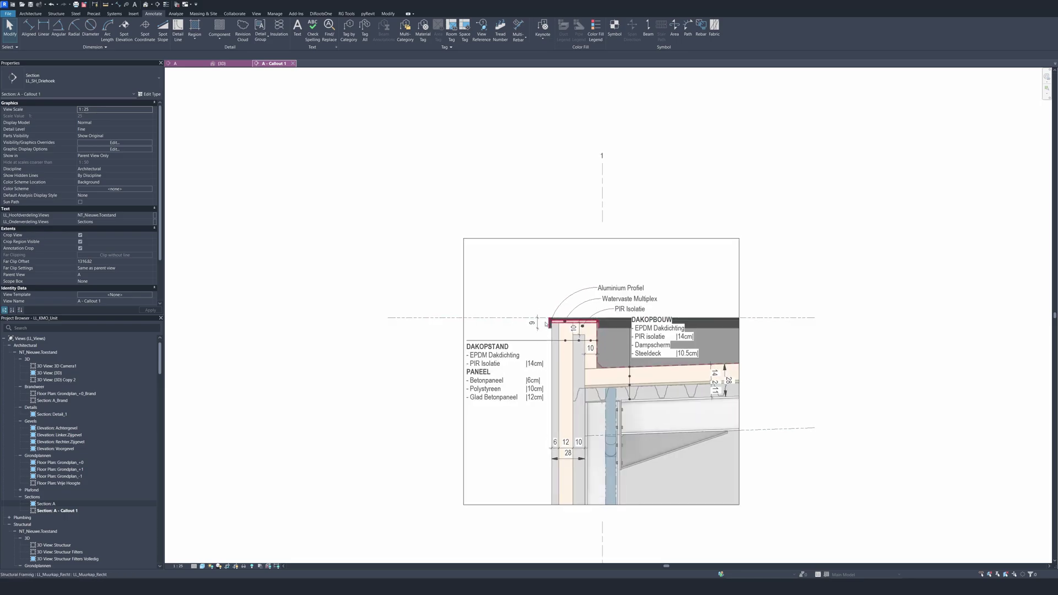
scroll(545, 324, up, 1)
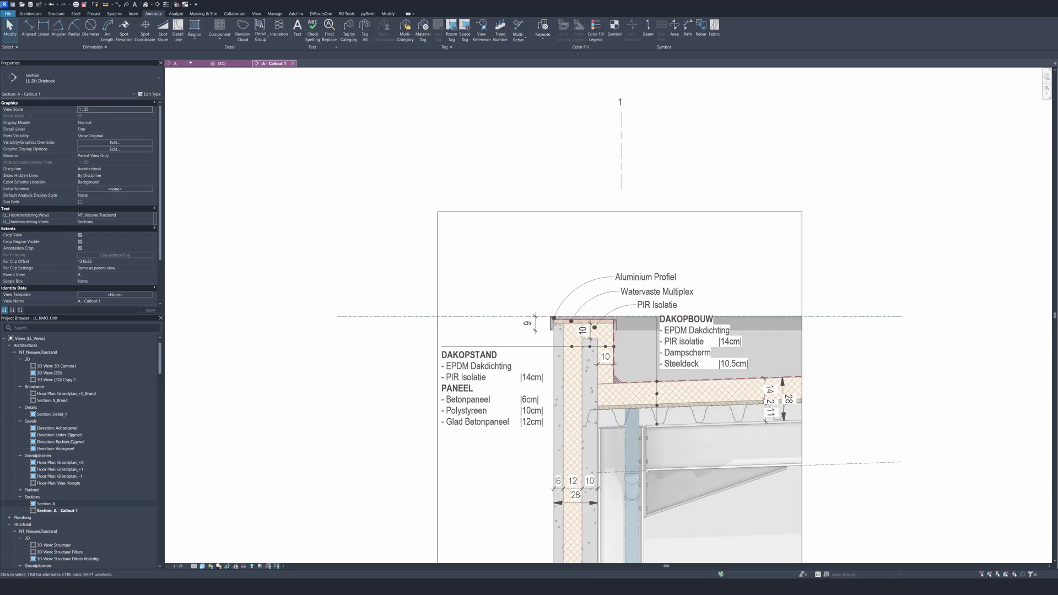
Step: Place a +7.00 spot elevation on the roof edge
key(e)
key(l)
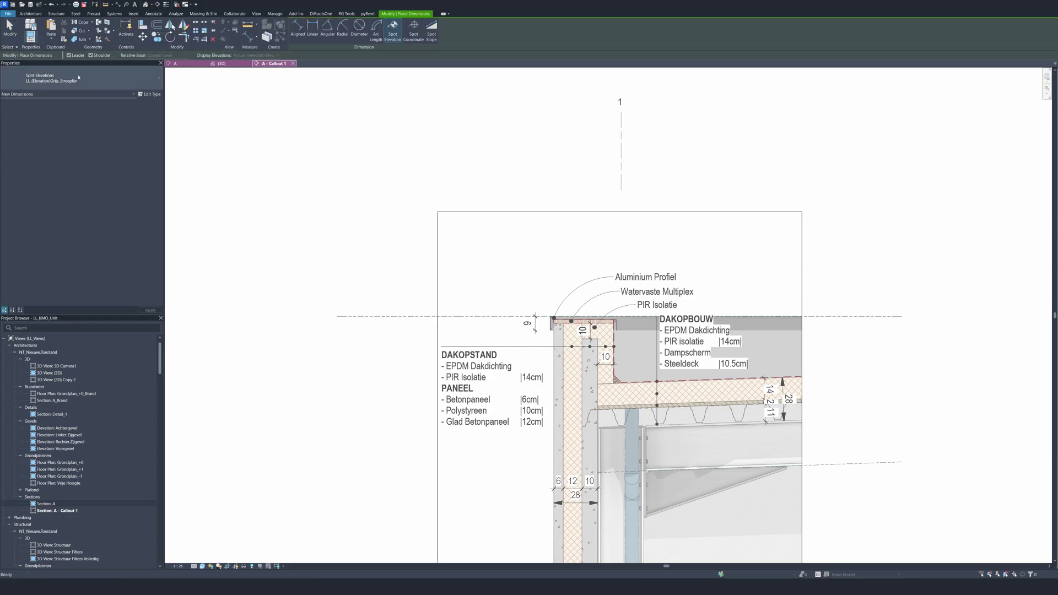
scroll(503, 288, up, 2)
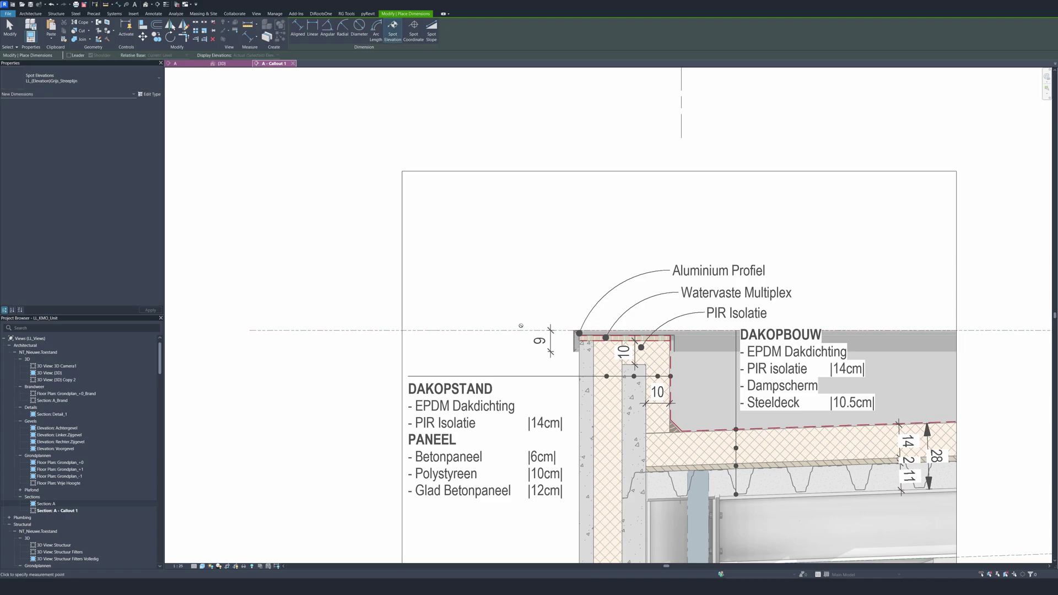
click(521, 329)
key(Escape)
Step: Draw a horizontal reference plane at the underside of the roof-edge trim
key(r)
key(p)
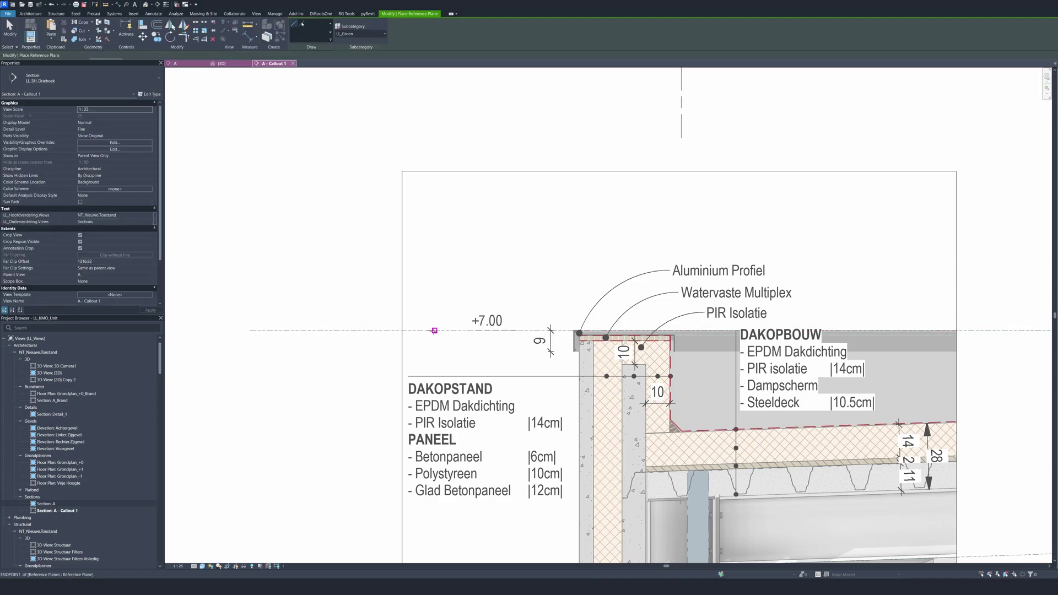
scroll(572, 353, up, 2)
click(575, 354)
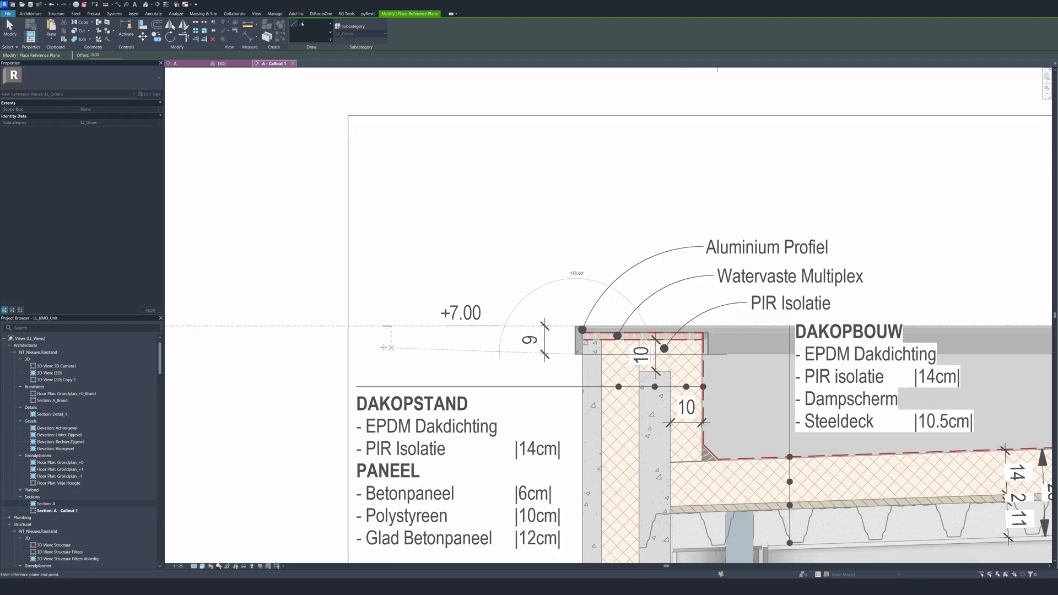
click(265, 353)
key(Escape)
Step: Place the +6.91 spot elevation on the new reference plane
key(e)
key(l)
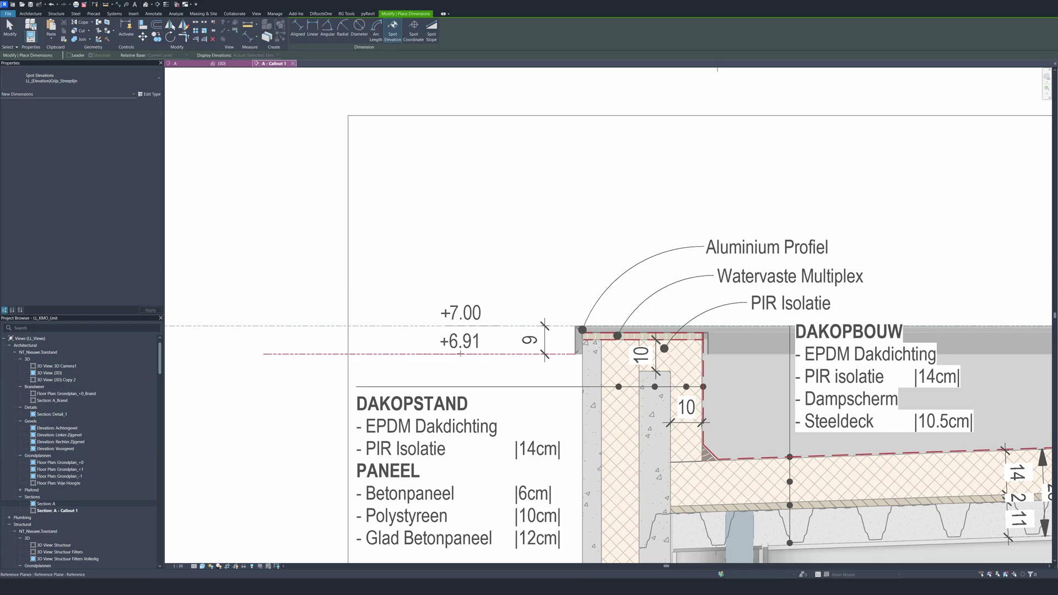
scroll(460, 353, down, 4)
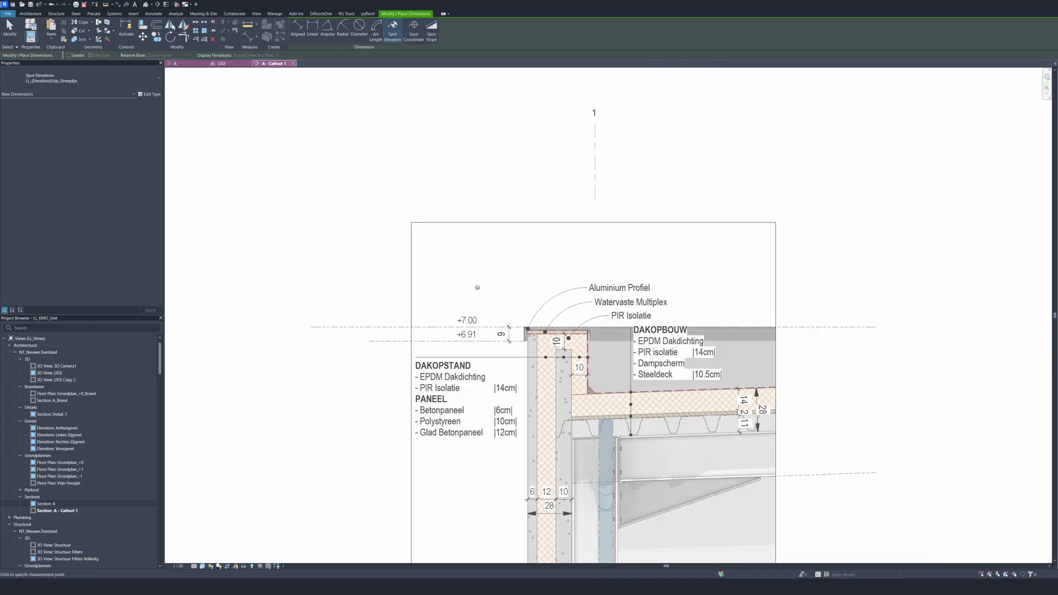
key(Escape)
scroll(477, 287, down, 2)
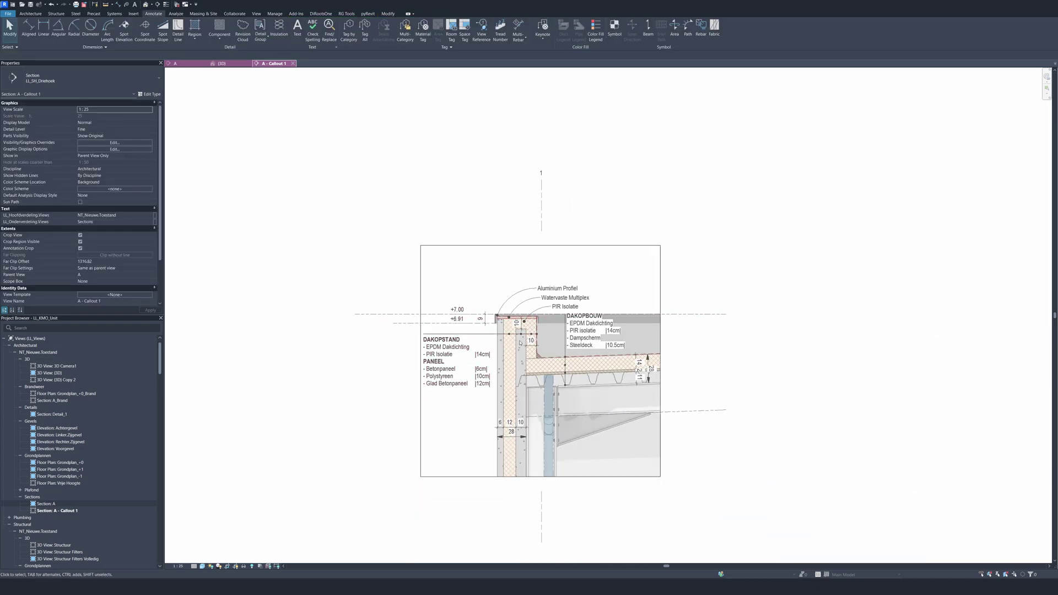
Step: Tag the HEA300 steel beam and the steel column by category
scroll(616, 452, up, 2)
scroll(575, 409, down, 1)
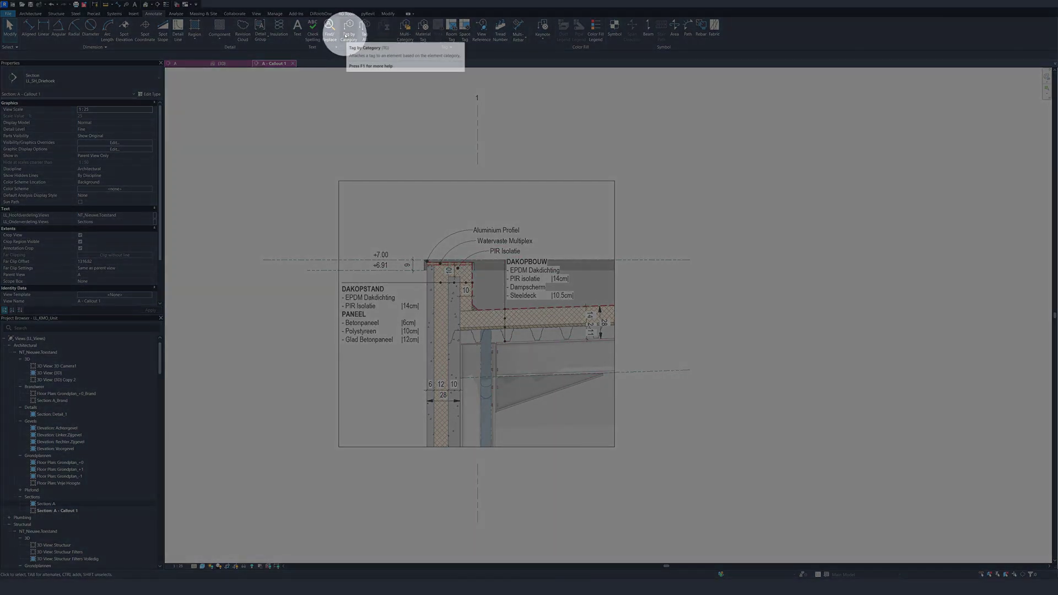
click(348, 30)
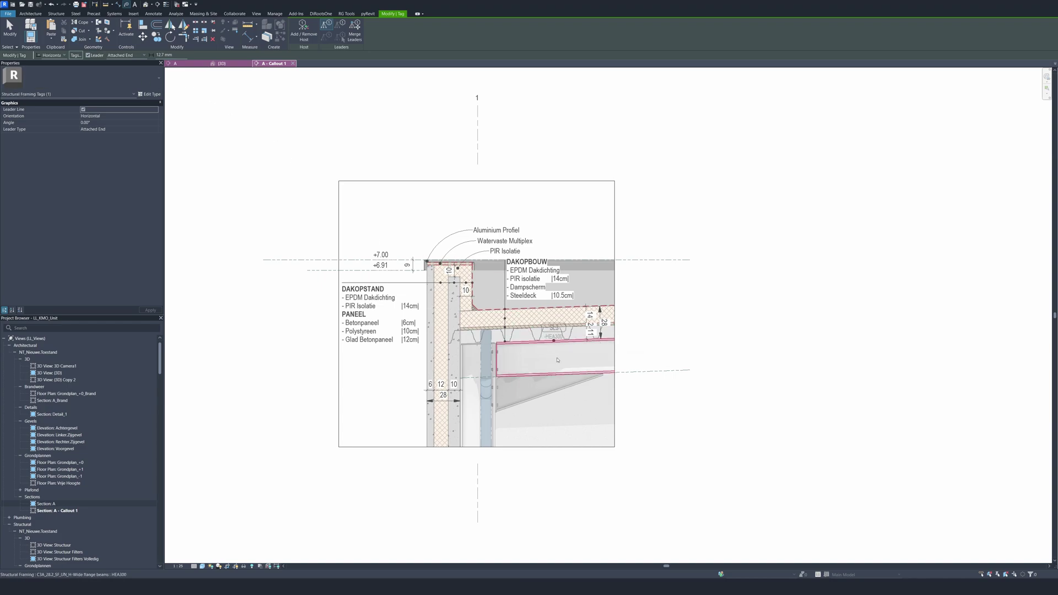
click(564, 330)
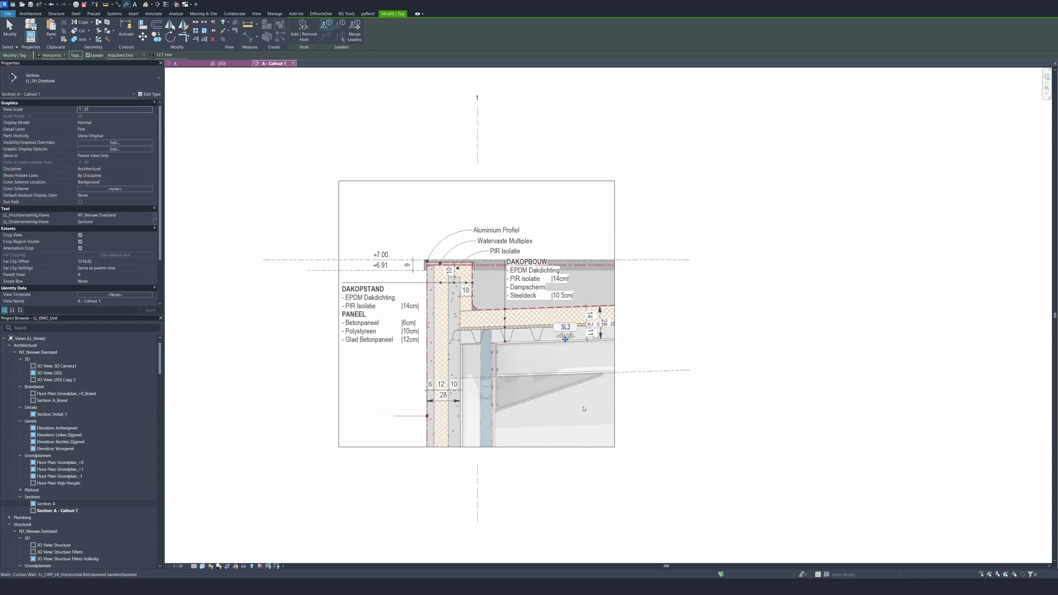
click(474, 413)
key(Escape)
key(Escape)
Step: Move the SK1C column tag lower with a free-end leader pointing at the column
click(478, 335)
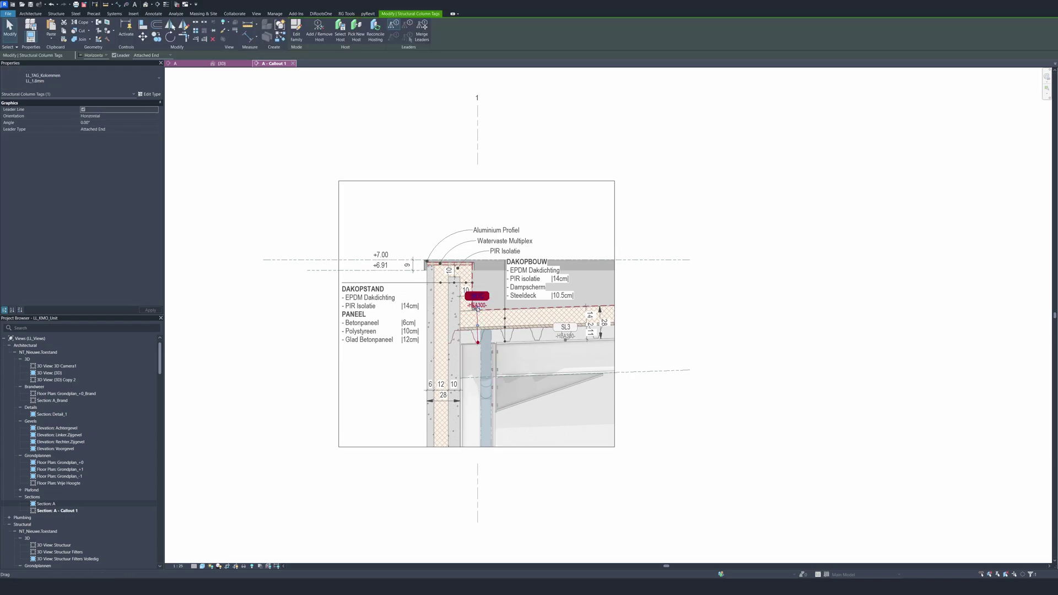
drag(490, 347, 532, 428)
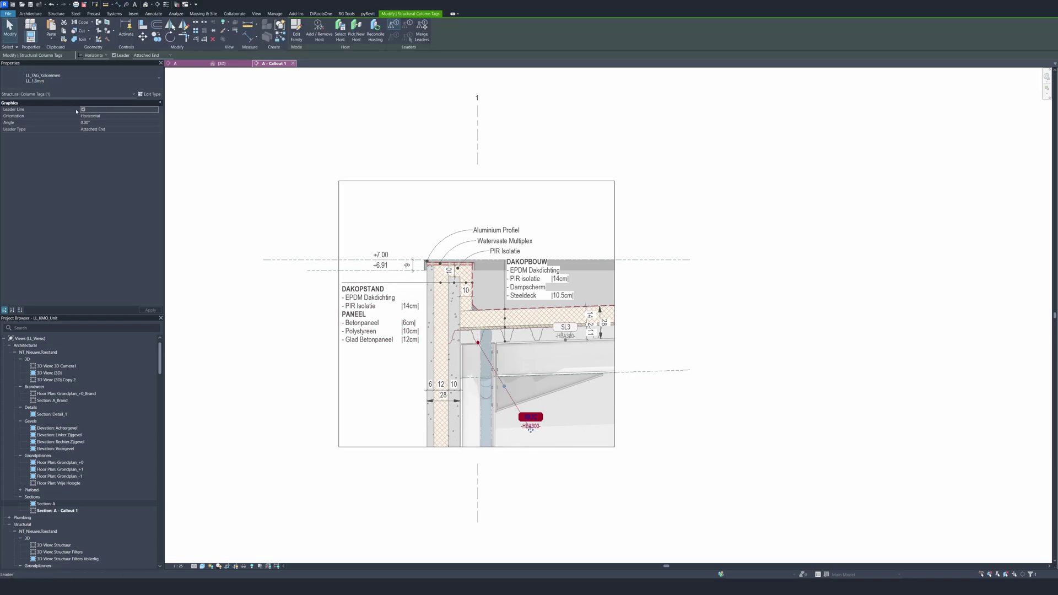
click(145, 56)
click(147, 68)
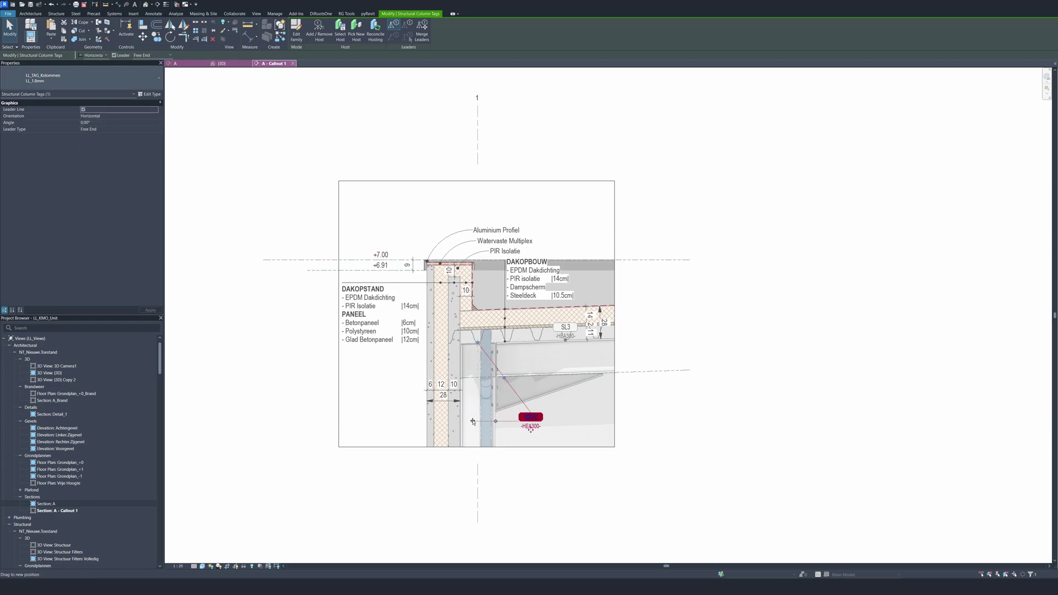
drag(470, 417, 469, 413)
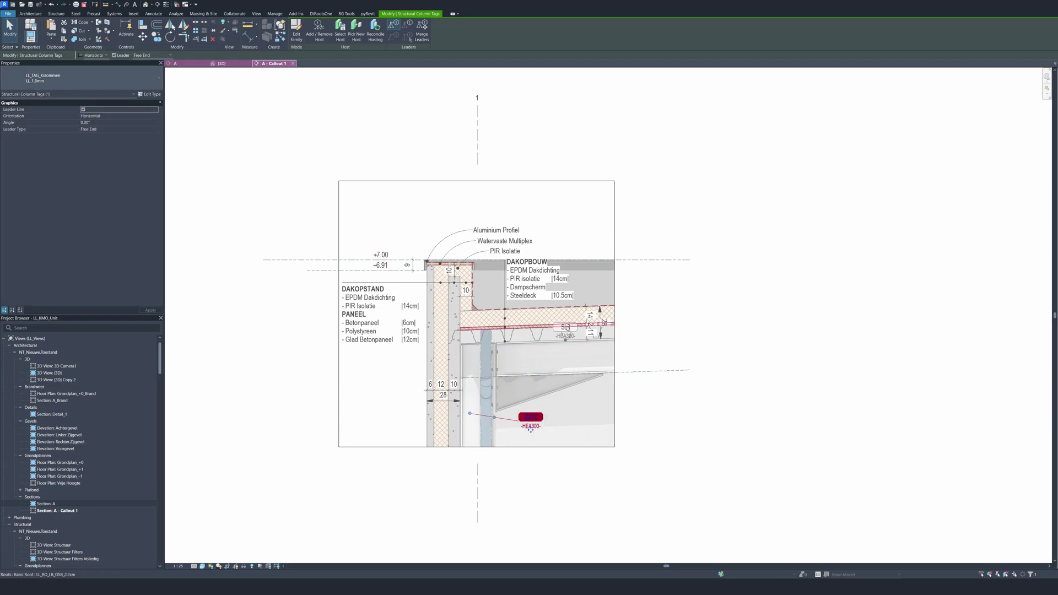
scroll(564, 342, up, 3)
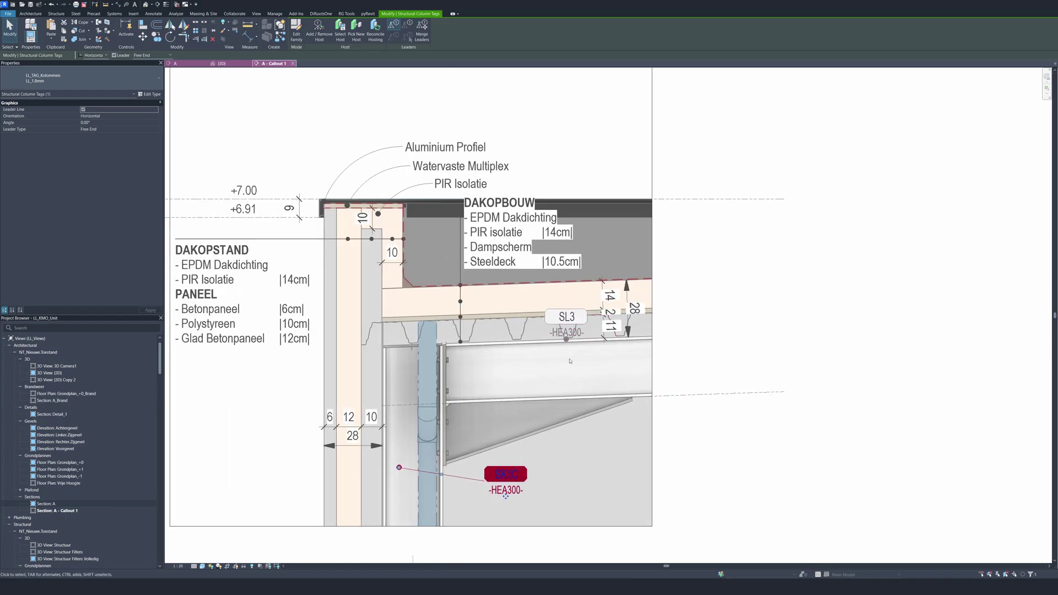
key(Escape)
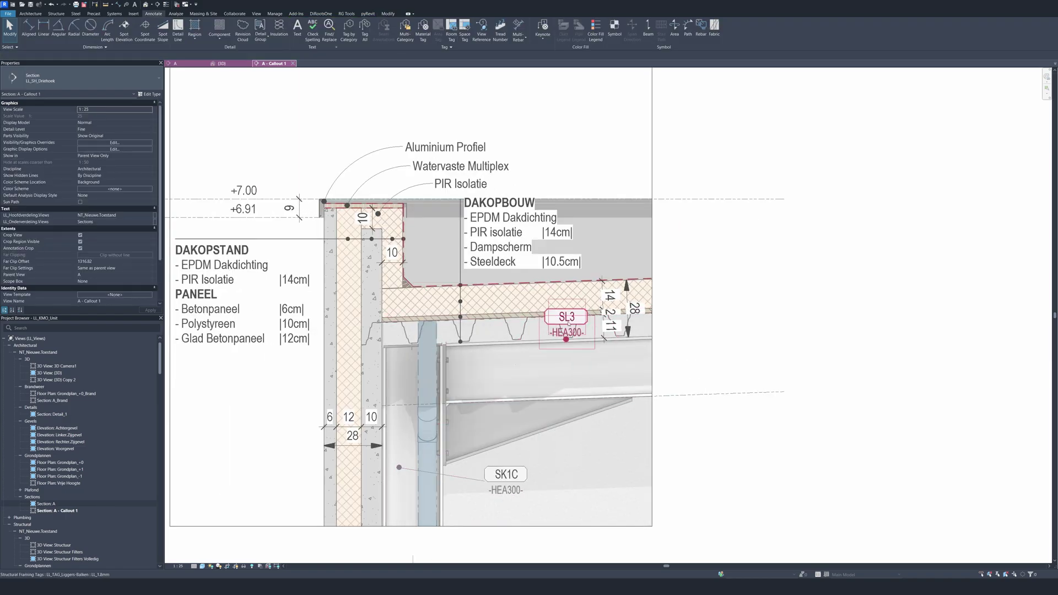
Step: Move the SL3 beam tag to the lower right, with its leader on the beam
click(567, 321)
drag(567, 322, 608, 468)
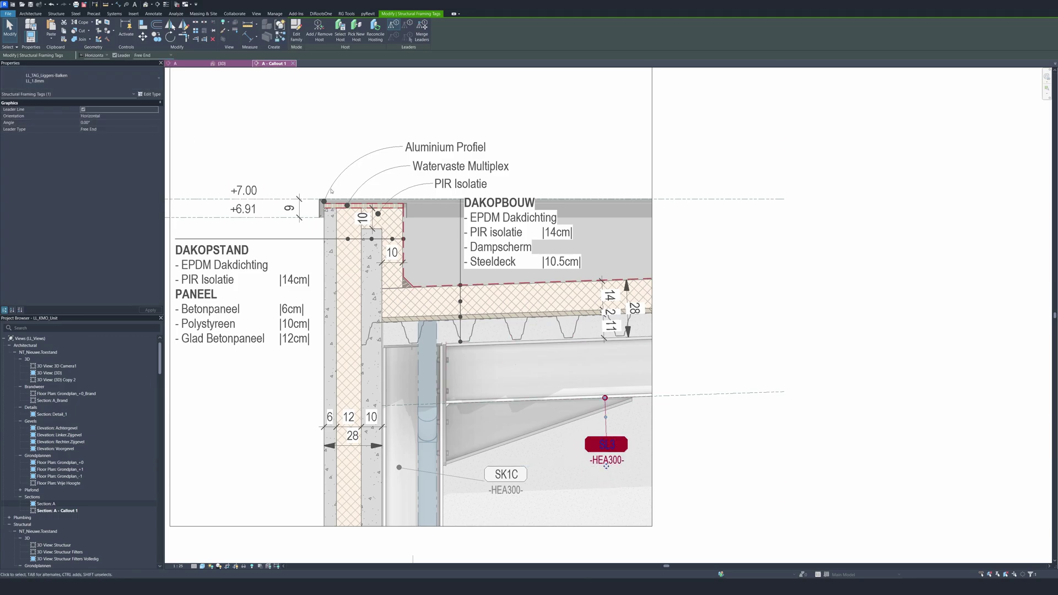
drag(604, 397, 576, 369)
key(Escape)
scroll(630, 372, down, 3)
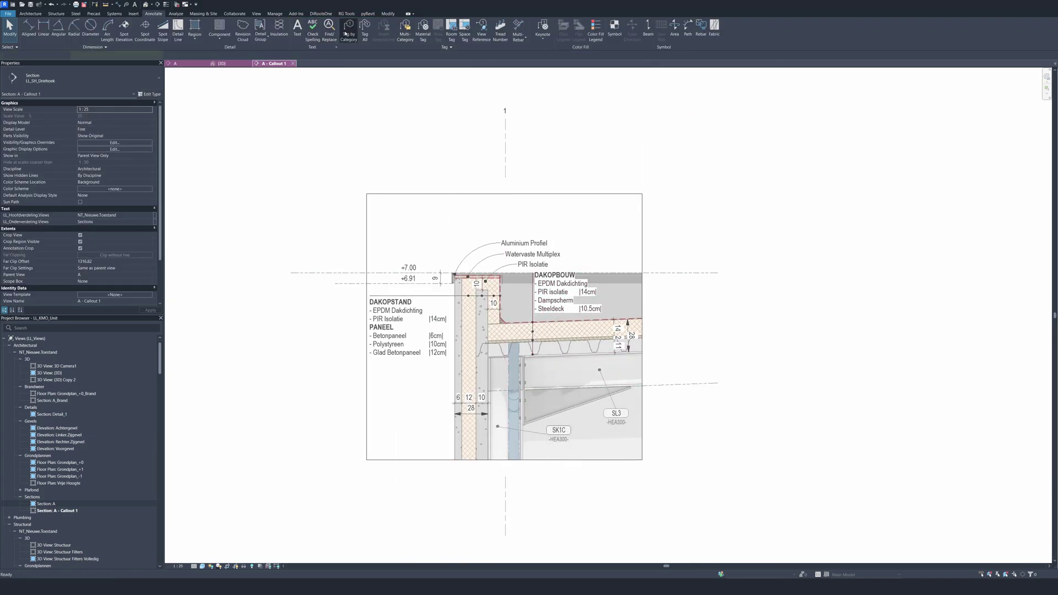
Step: Tag the downpipe as RWA Ø90 mm, remove the leader, and set the tag on the pipe
click(347, 35)
click(514, 380)
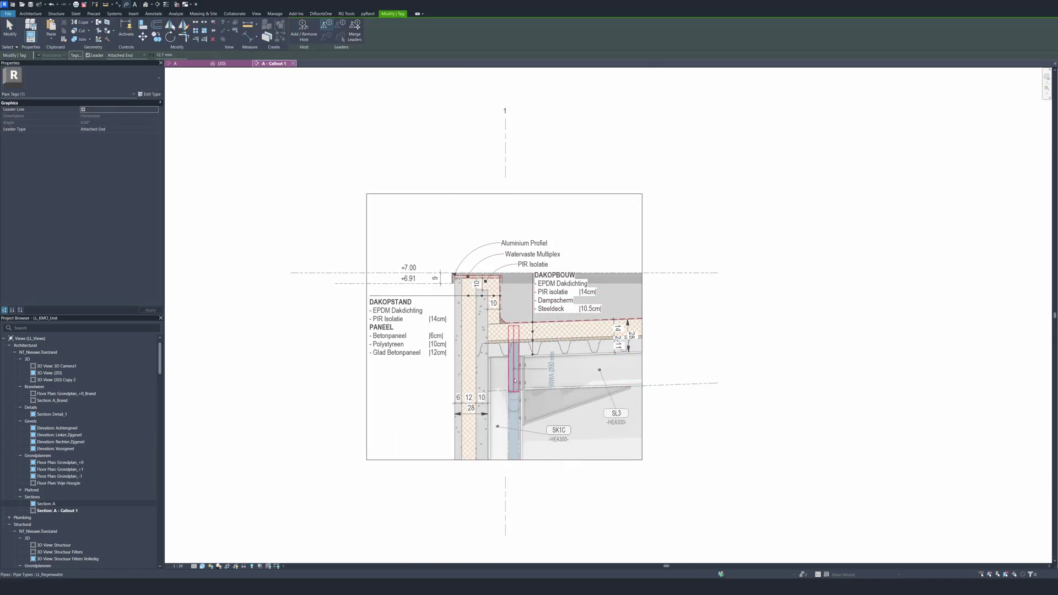
scroll(514, 380, up, 3)
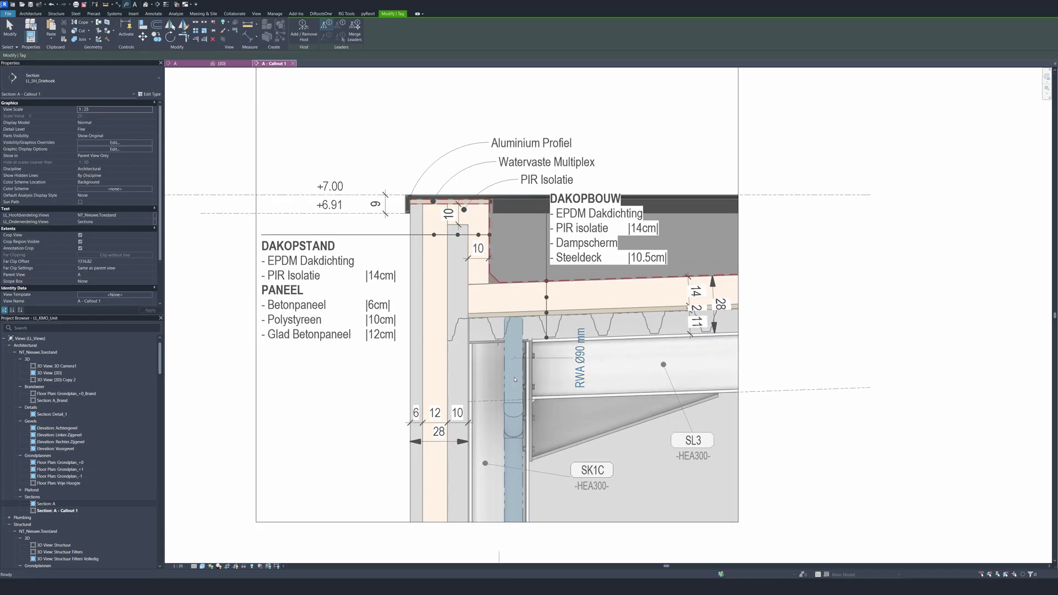
key(Escape)
click(84, 56)
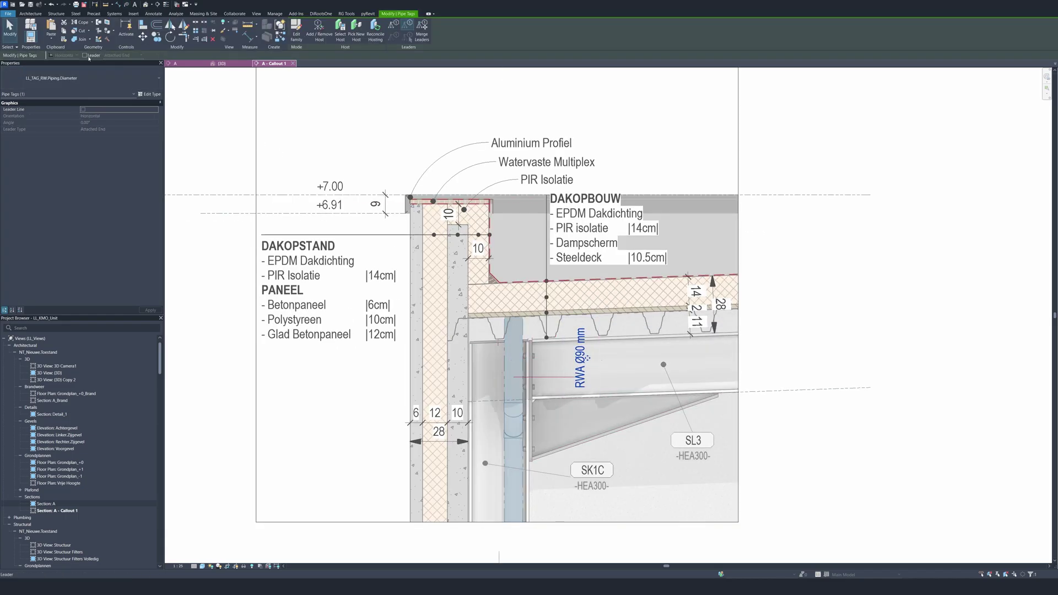
drag(585, 361, 520, 364)
scroll(526, 347, down, 4)
key(Escape)
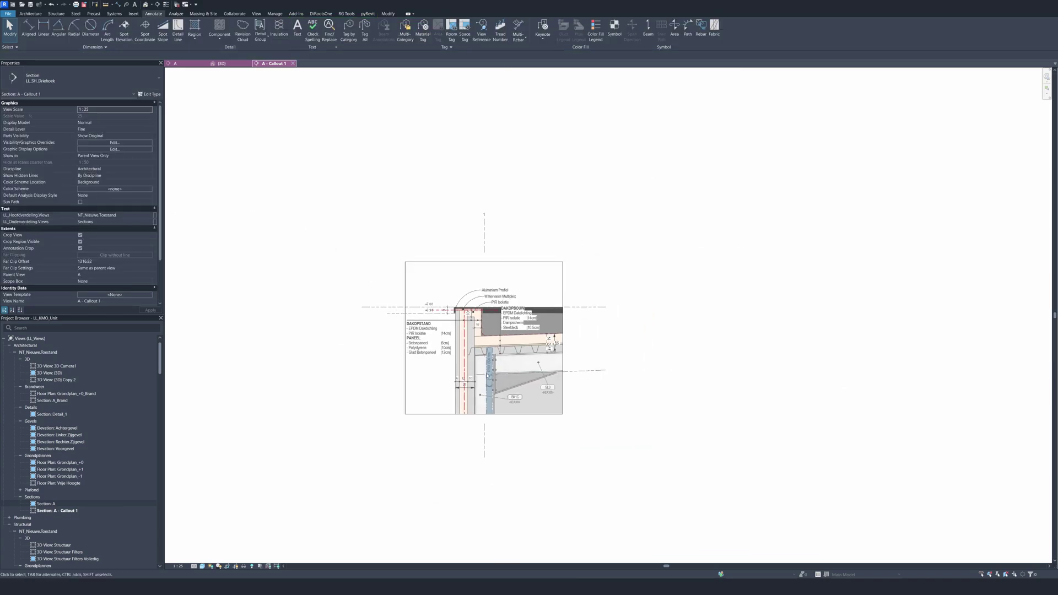
scroll(486, 504, down, 1)
scroll(468, 341, up, 1)
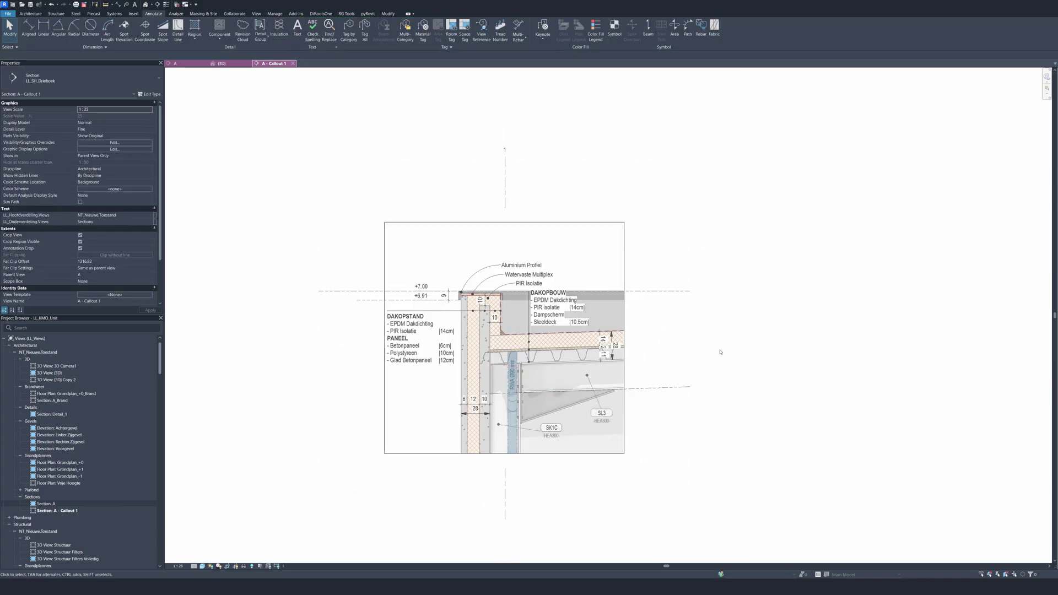
Step: Place a 3% spot slope on the roof insulation surface beside DAKOPBOUW
click(162, 27)
scroll(594, 318, up, 2)
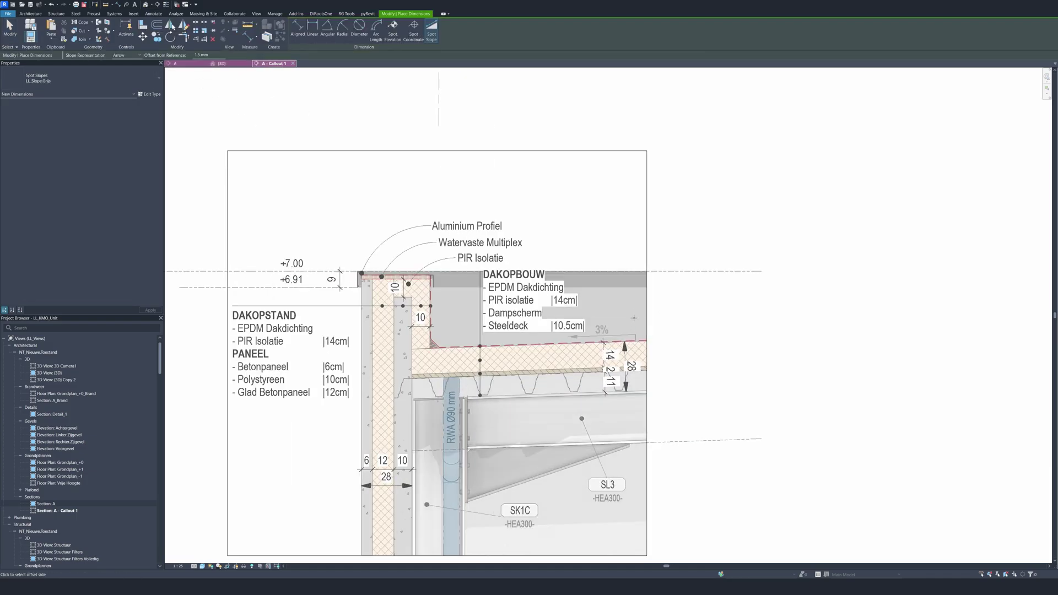
key(Escape)
key(Escape)
scroll(573, 310, down, 2)
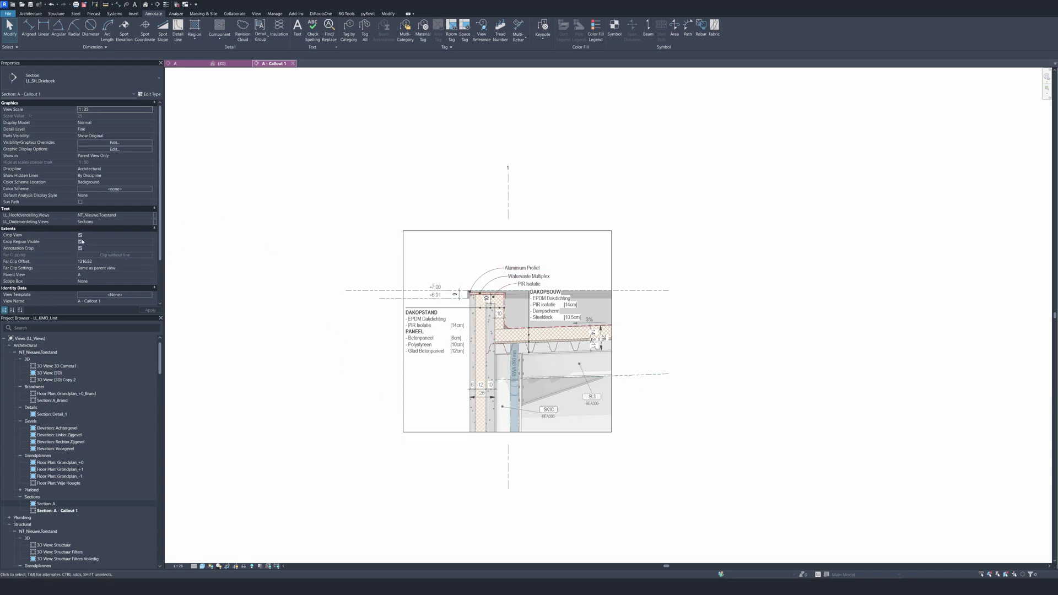
Step: Turn off Crop Region Visible for the A - Callout 1 view
click(80, 241)
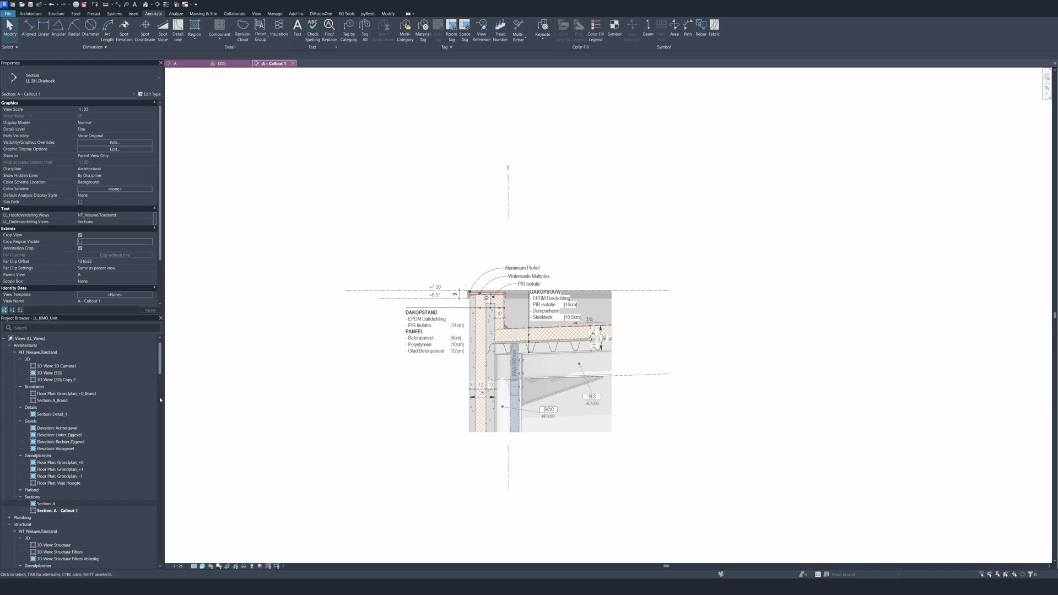
scroll(137, 461, down, 5)
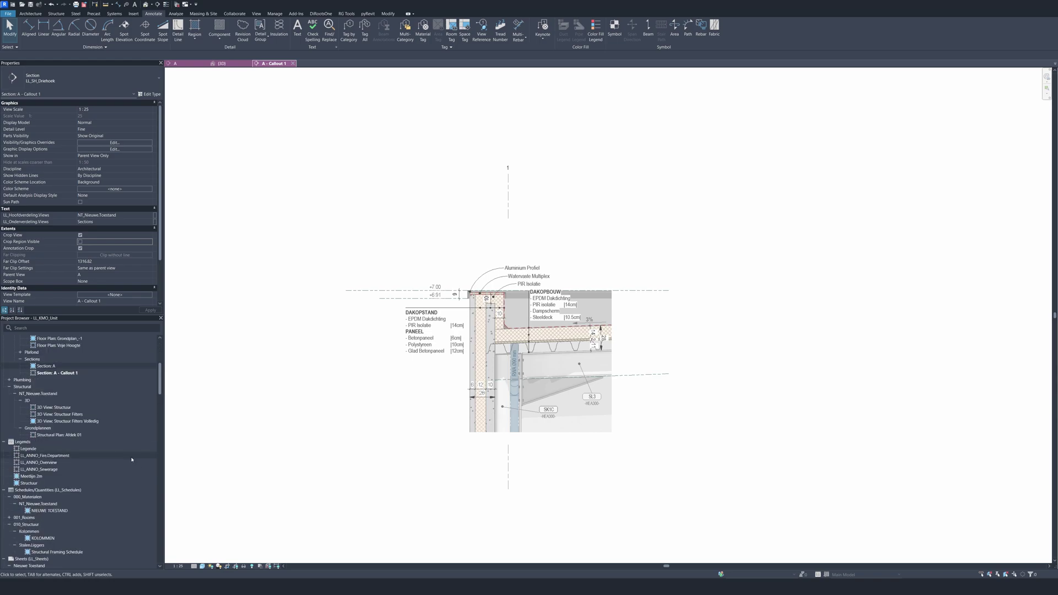
scroll(95, 486, down, 4)
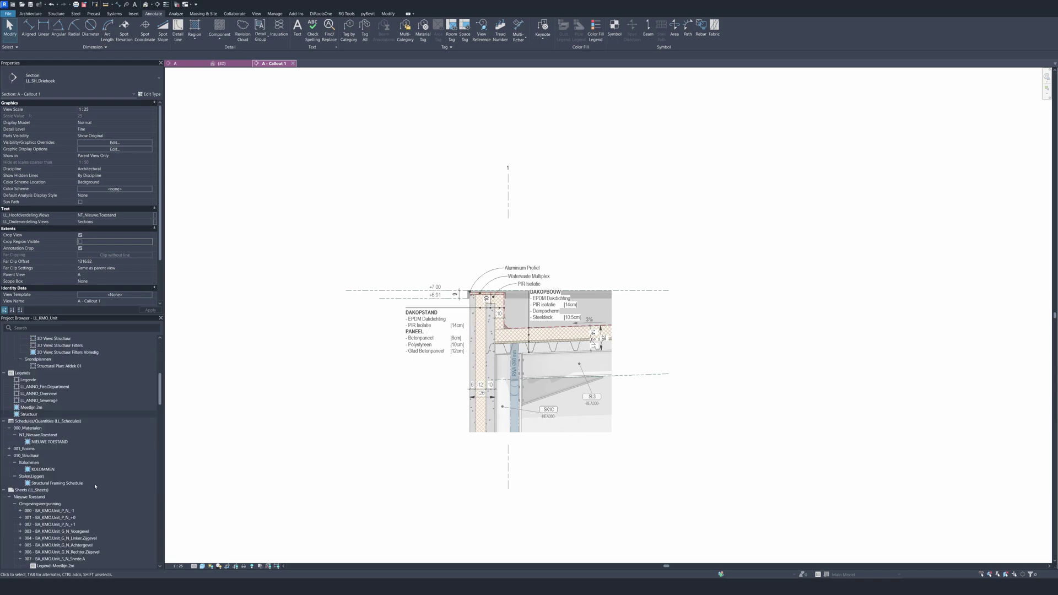
double_click(61, 524)
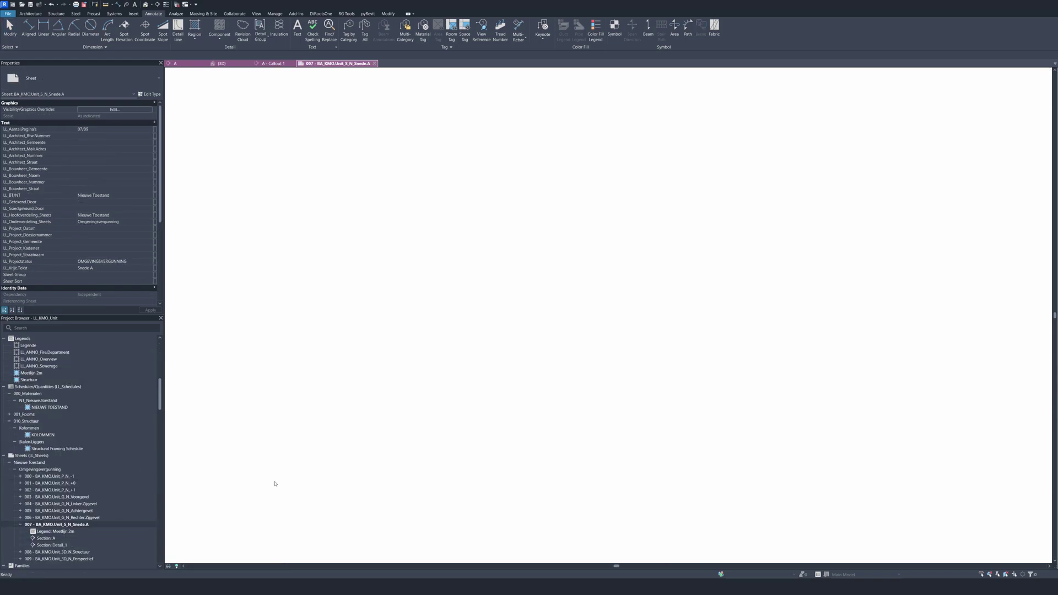
scroll(485, 242, down, 2)
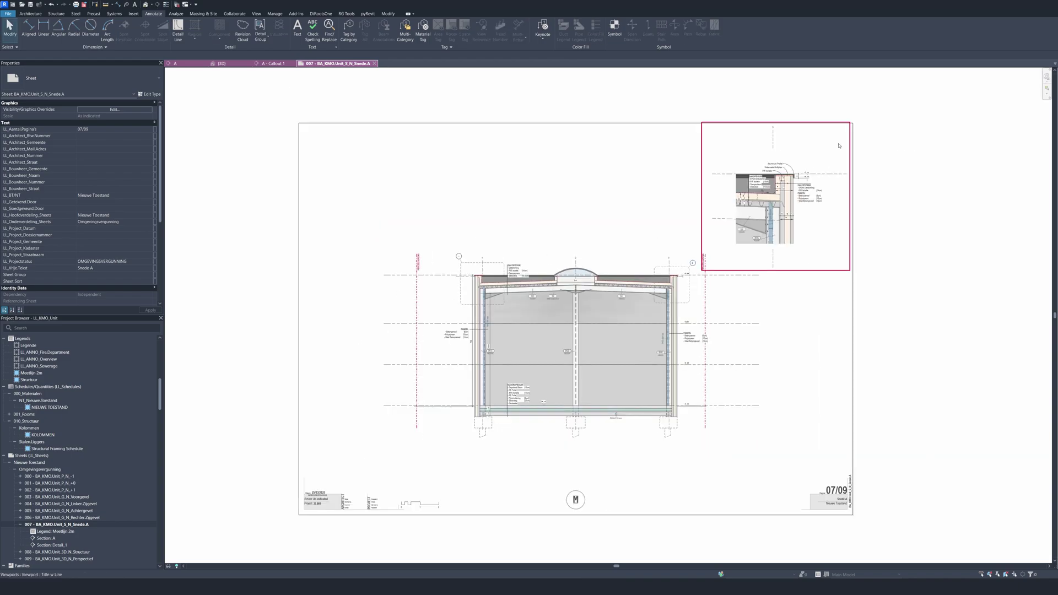
scroll(761, 246, up, 2)
scroll(761, 246, up, 2)
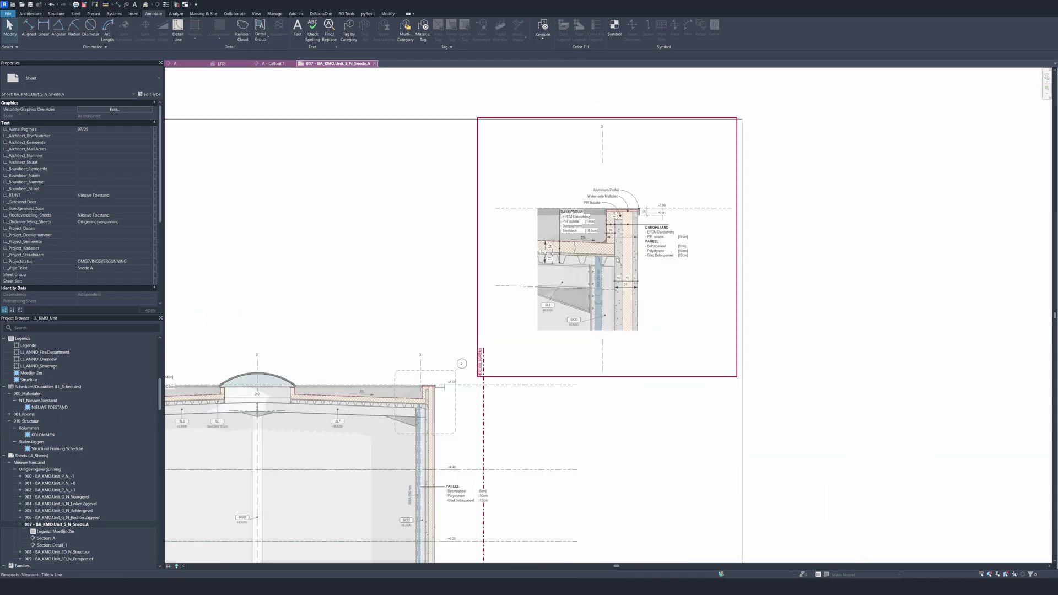